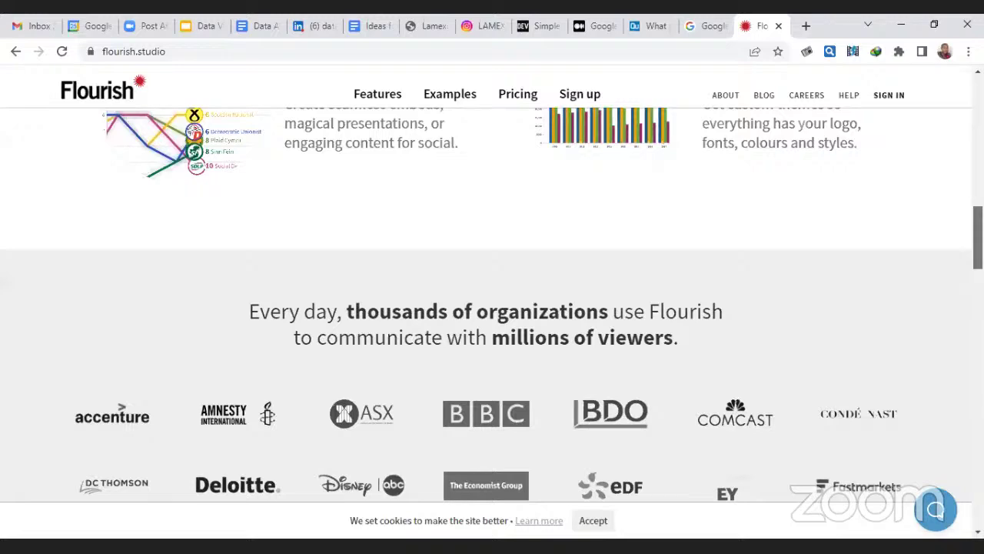
# - Look over the Flourish home page, including the section on organizations that use it
pyautogui.scroll(10, 492, 308)
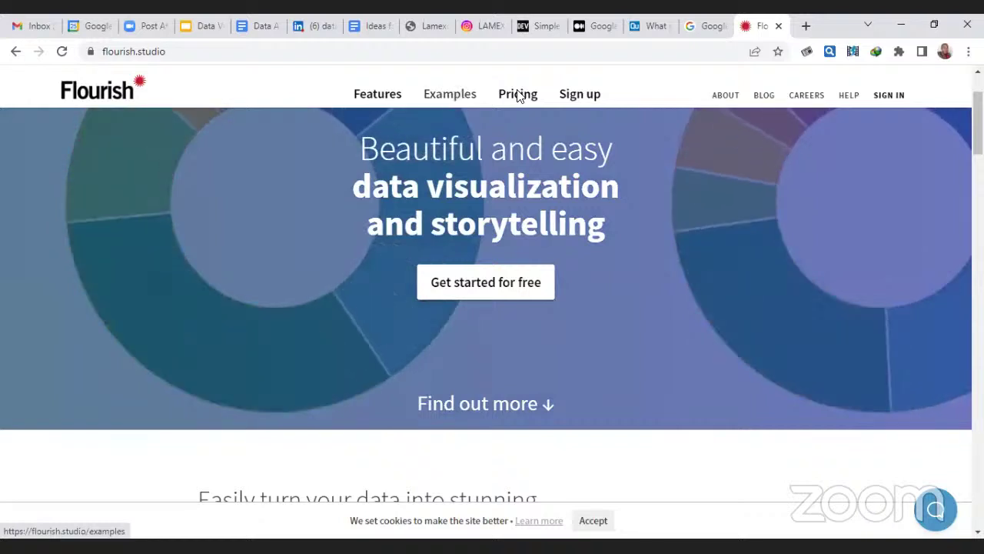
pyautogui.click(213, 45)
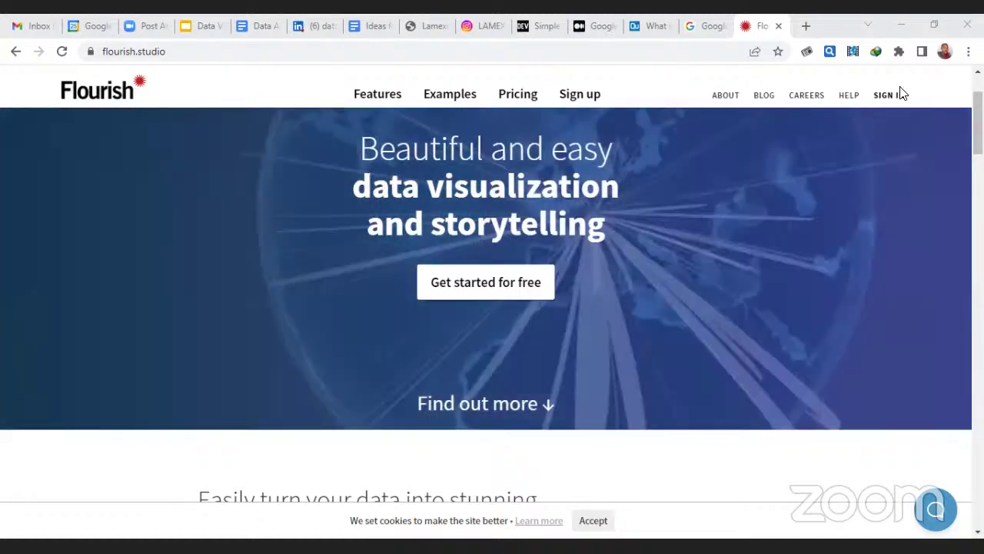
pyautogui.scroll(1, 903, 93)
pyautogui.scroll(-8, 903, 93)
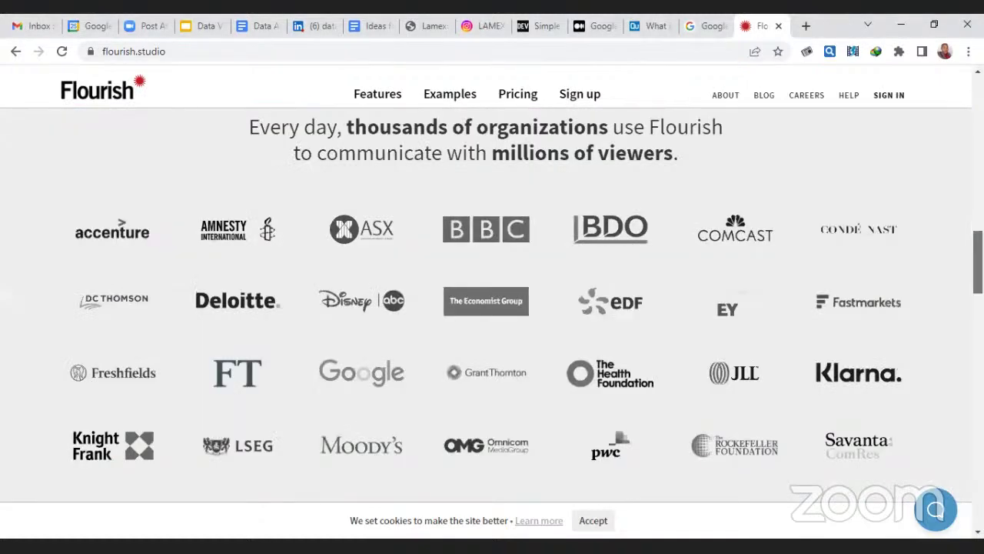
pyautogui.scroll(10, 903, 93)
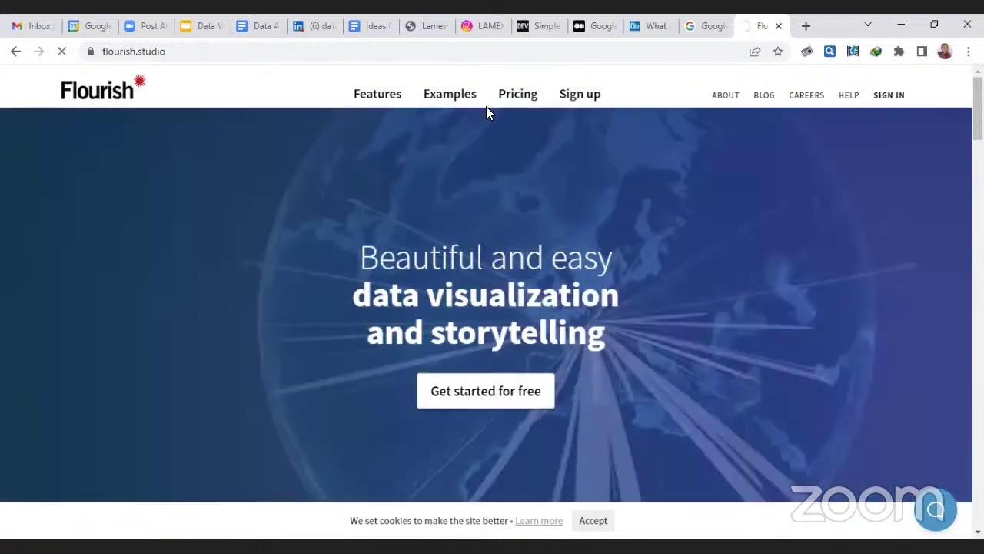
# - Open the Flourish pricing page and compare what the Free, Publisher and Enterprise plans include
pyautogui.click(532, 86)
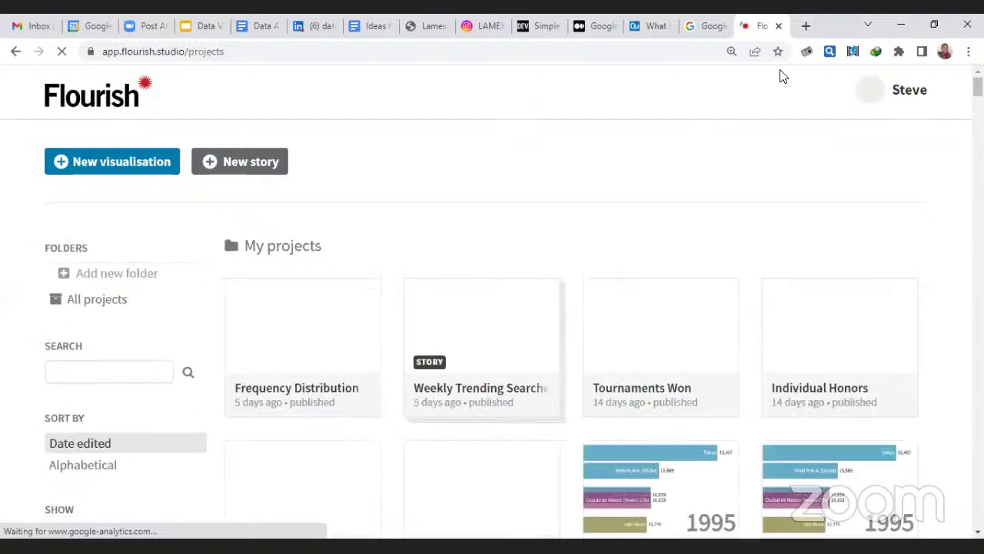
pyautogui.click(15, 52)
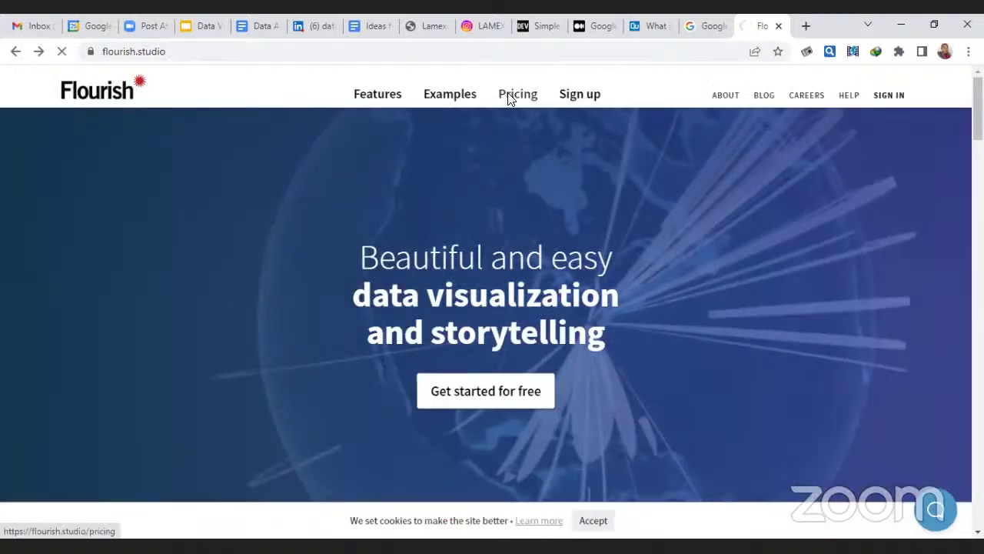
pyautogui.click(510, 95)
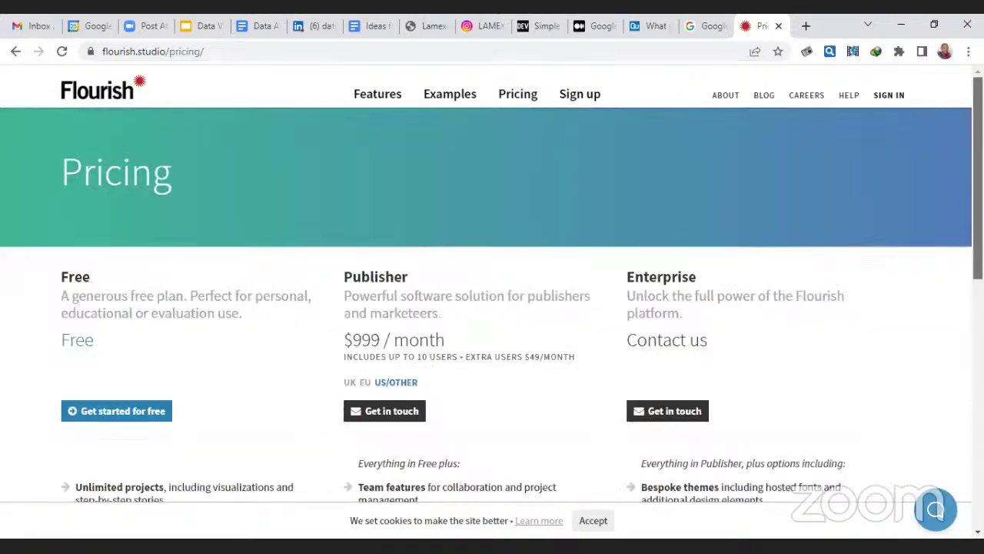
pyautogui.scroll(-2, 492, 307)
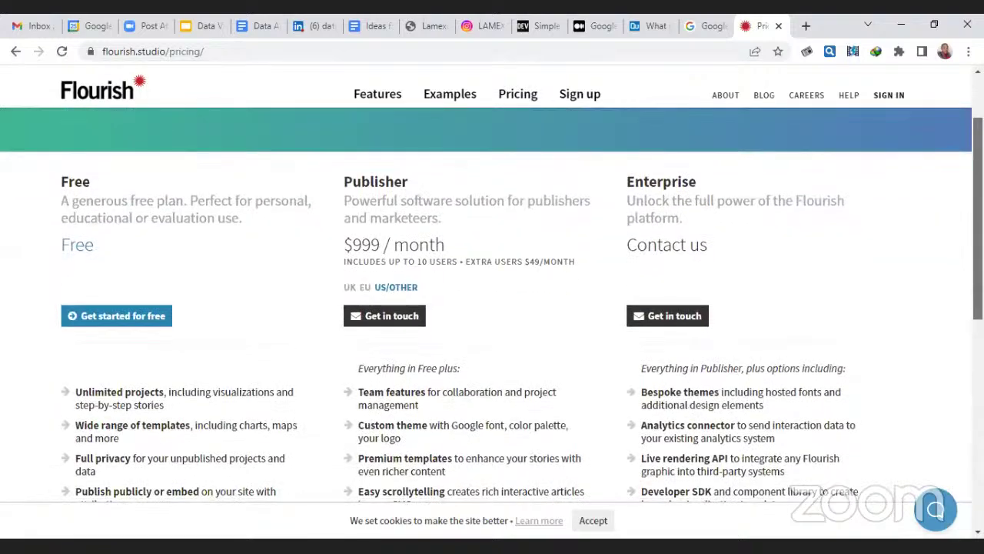
pyautogui.scroll(-2, 369, 310)
pyautogui.scroll(2, 68, 321)
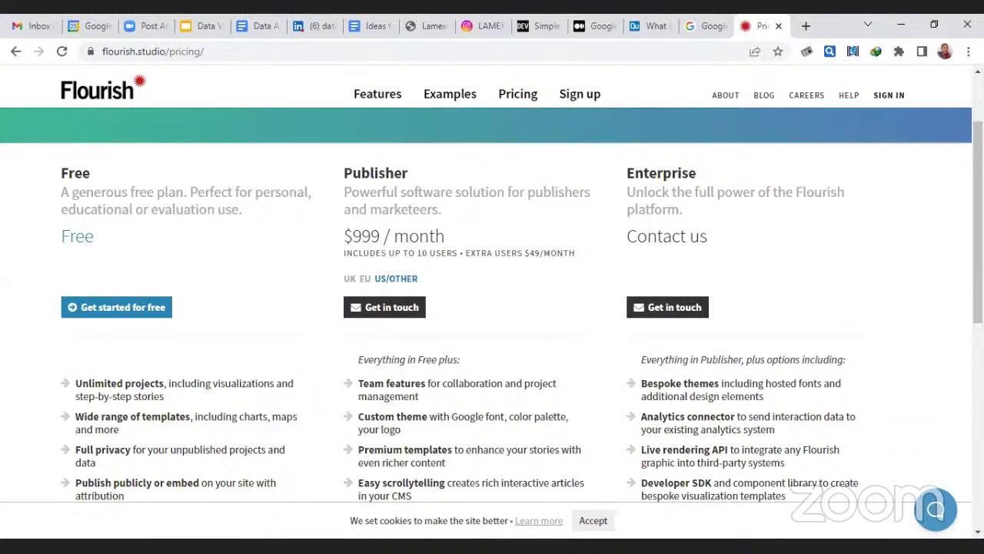
pyautogui.scroll(-2, 264, 454)
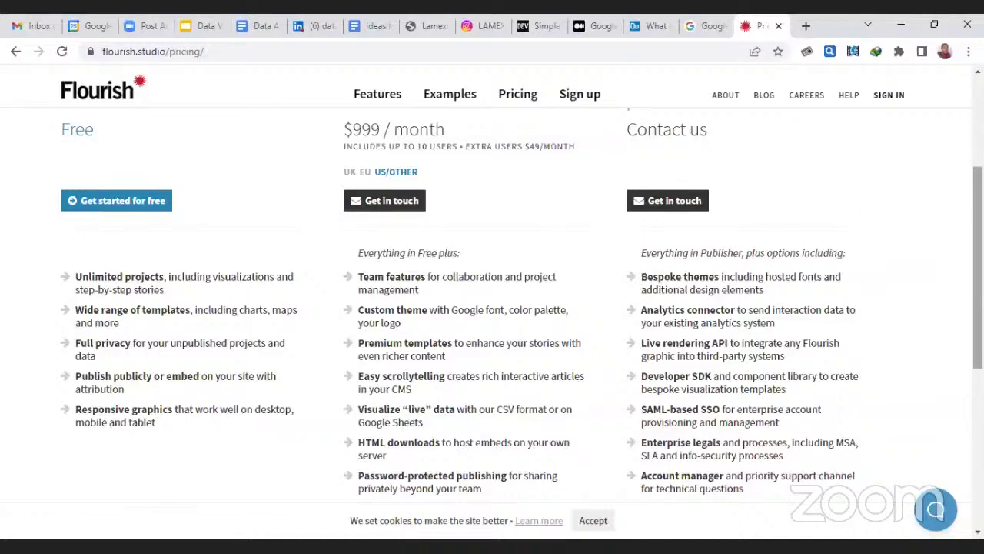
pyautogui.scroll(2, 303, 362)
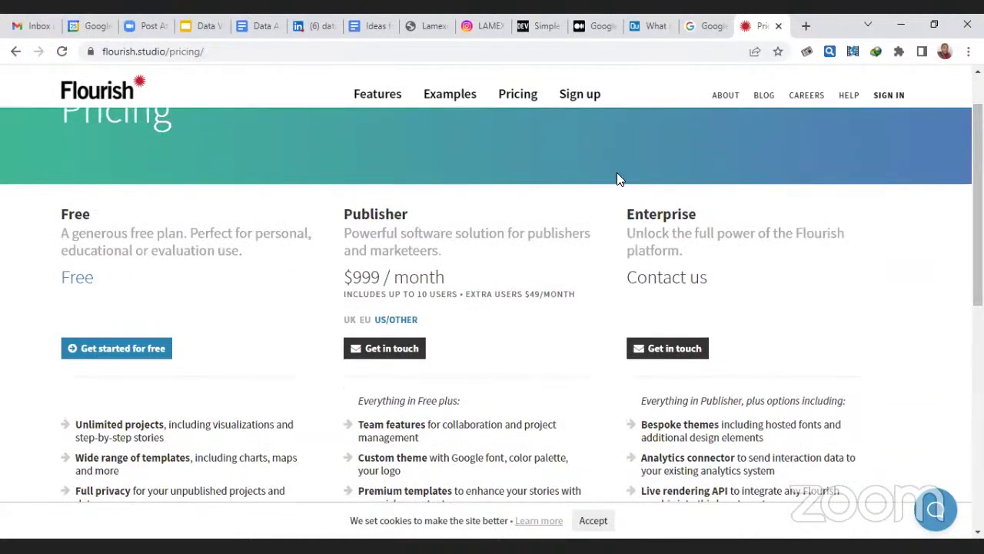
# - Open the Features page and review the sections on visualization templates and custom brand themes
pyautogui.click(375, 99)
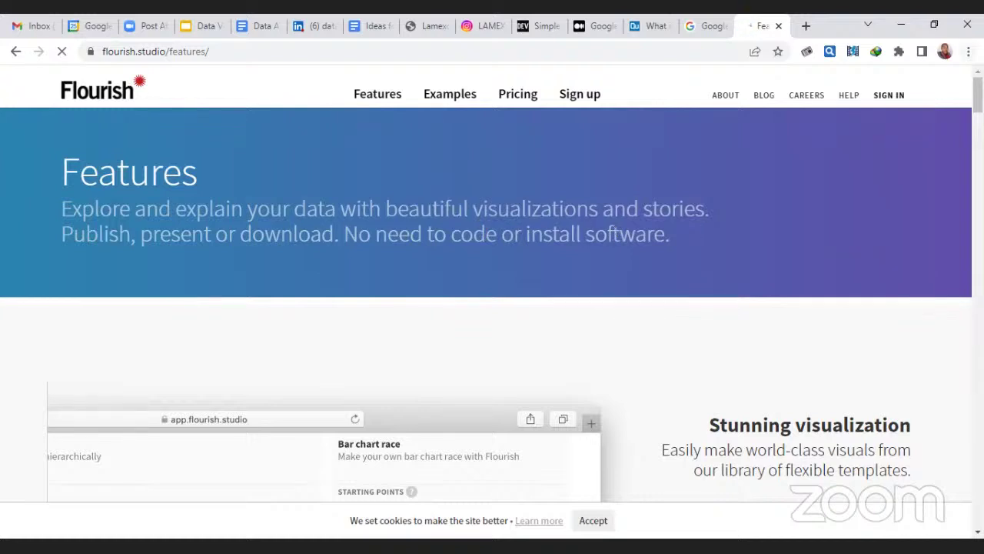
pyautogui.scroll(-1, 812, 160)
pyautogui.scroll(-5, 745, 219)
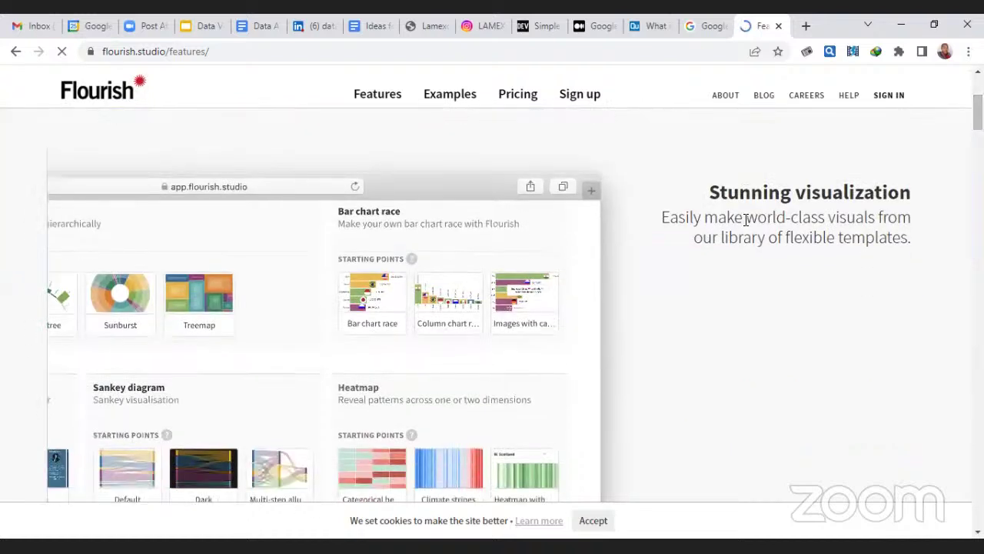
pyautogui.moveTo(669, 218); pyautogui.dragTo(746, 220)
pyautogui.click(746, 219)
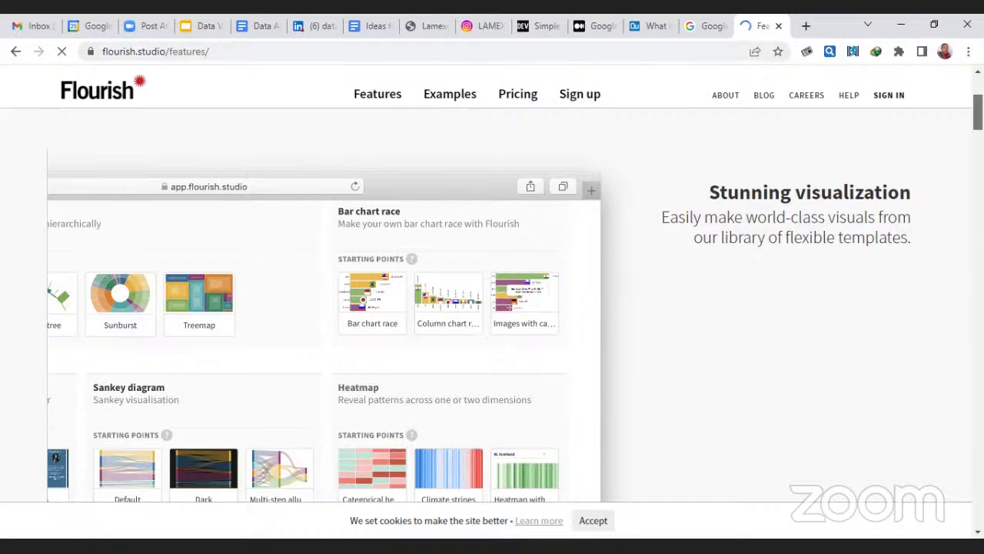
pyautogui.scroll(-3, 977, 112)
pyautogui.scroll(-2, 92, 215)
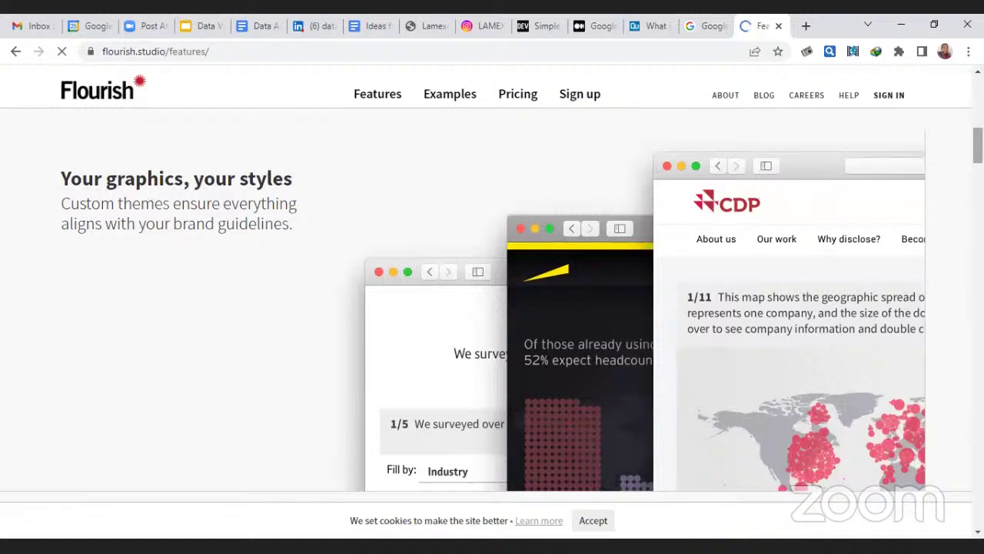
# - Read through the feature sections from animated stories and device support to embedding, data upload, scrollytelling and browser-only use
pyautogui.scroll(-5, 699, 202)
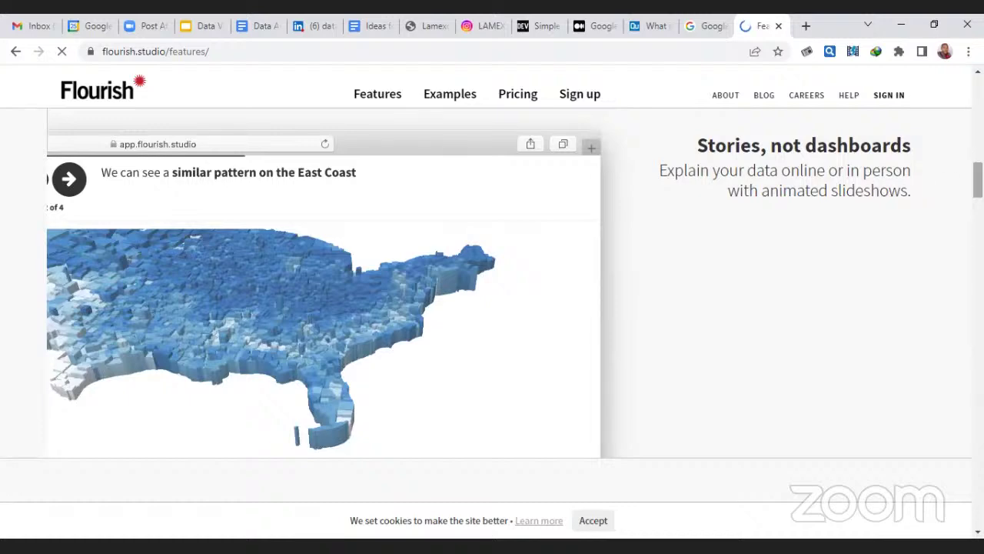
pyautogui.scroll(-5, 806, 275)
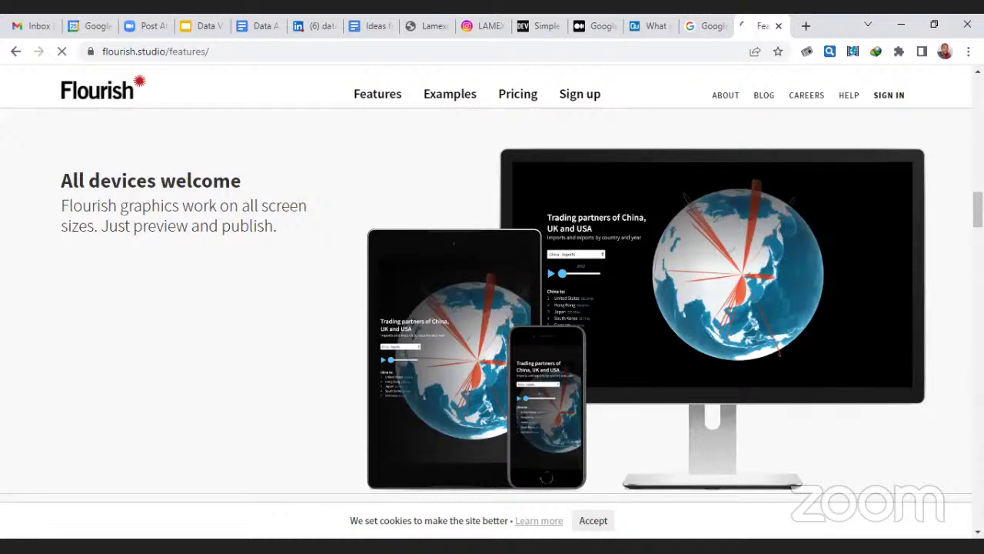
pyautogui.scroll(-5, 846, 253)
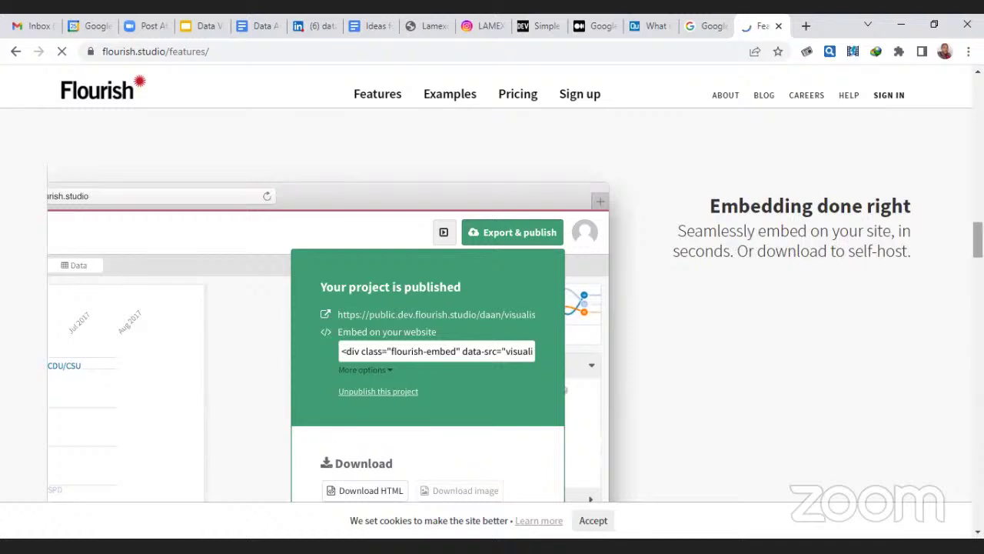
pyautogui.scroll(-5, 976, 240)
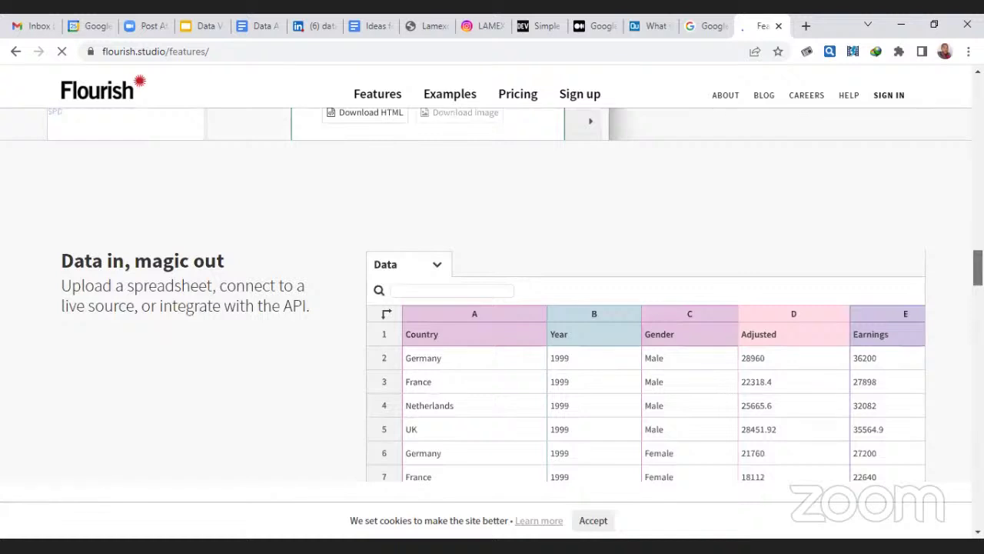
pyautogui.scroll(-1, 172, 246)
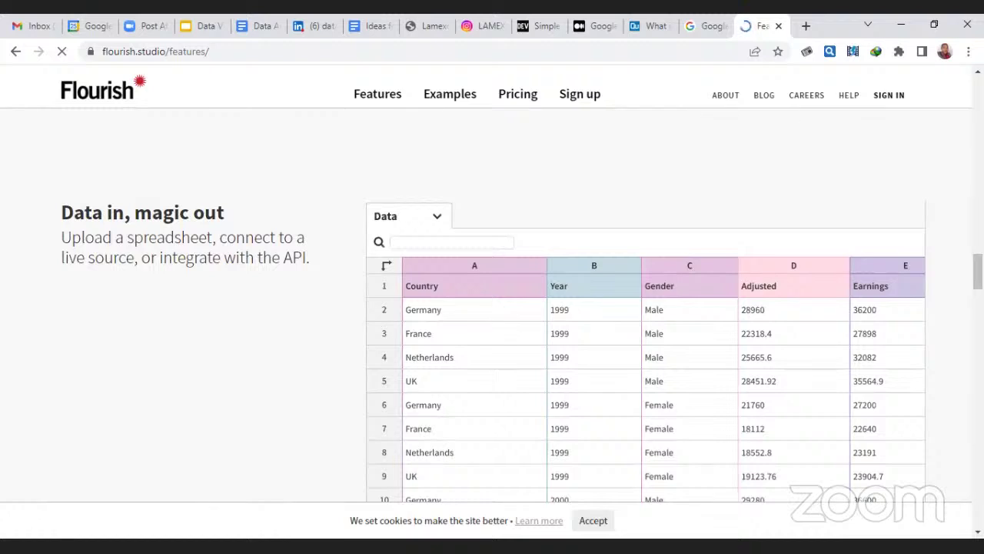
pyautogui.scroll(-5, 753, 276)
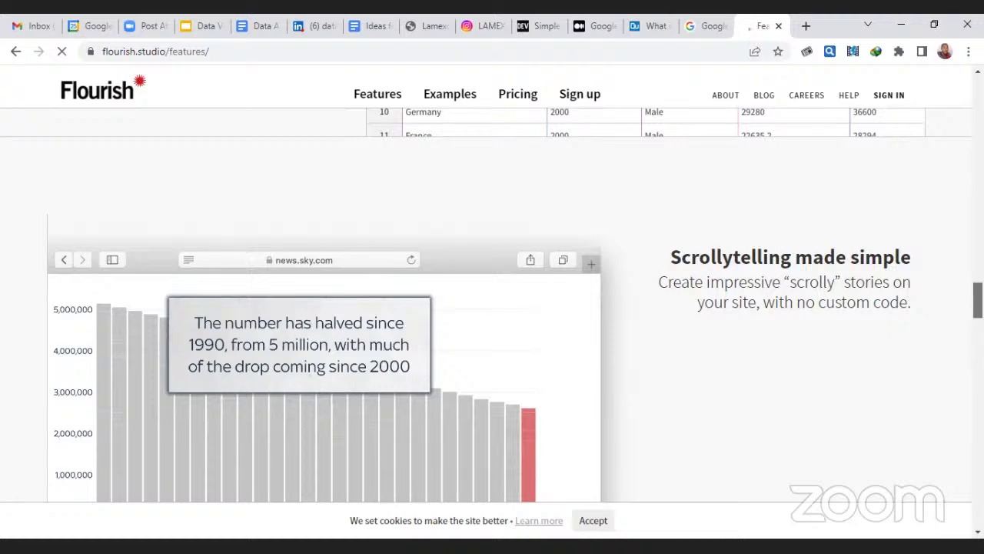
pyautogui.scroll(-5, 492, 308)
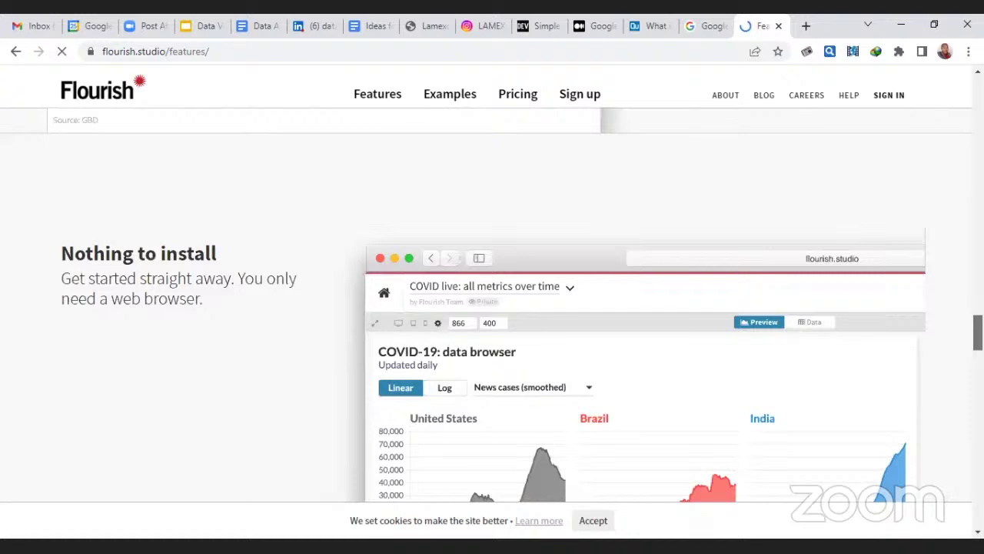
pyautogui.scroll(-2, 841, 252)
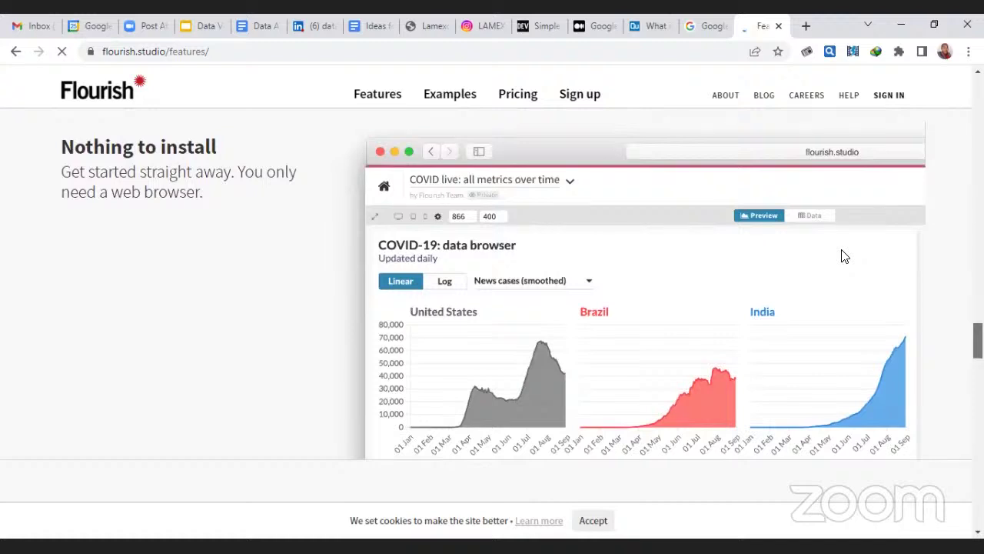
pyautogui.scroll(-1, 841, 255)
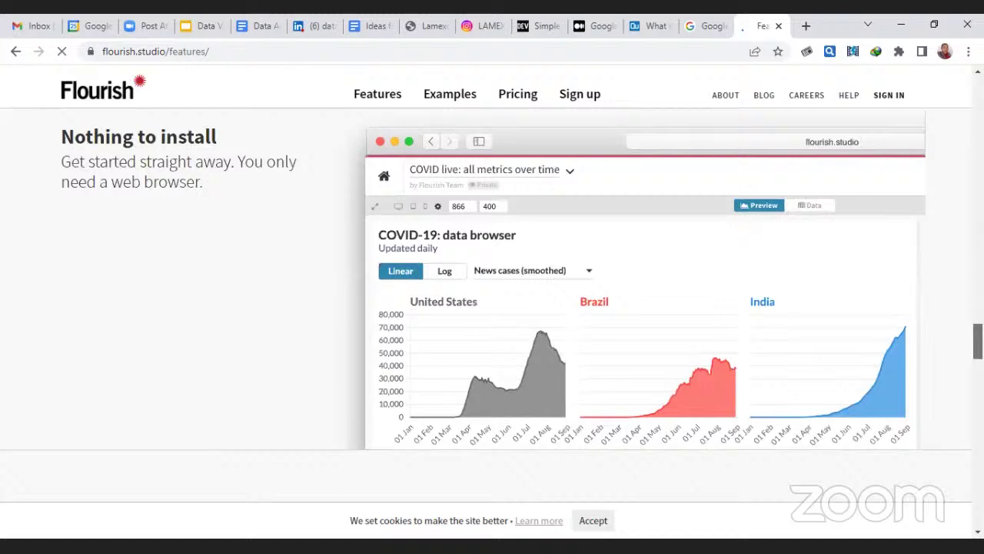
# - Examine the remaining feature sections, from the interactive toolkit and developer SDK to editor workflows and lasting outputs
pyautogui.scroll(-2, 492, 308)
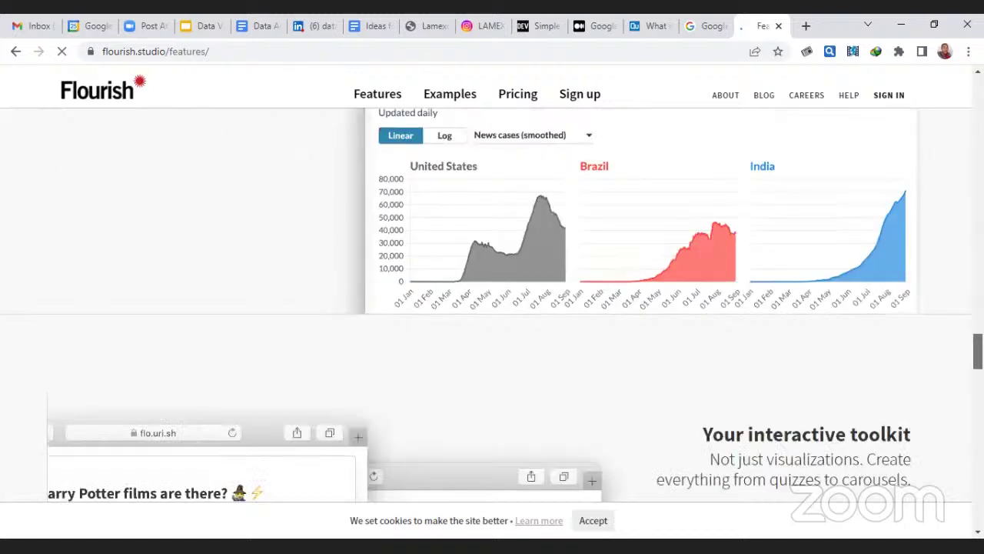
pyautogui.scroll(-3, 492, 307)
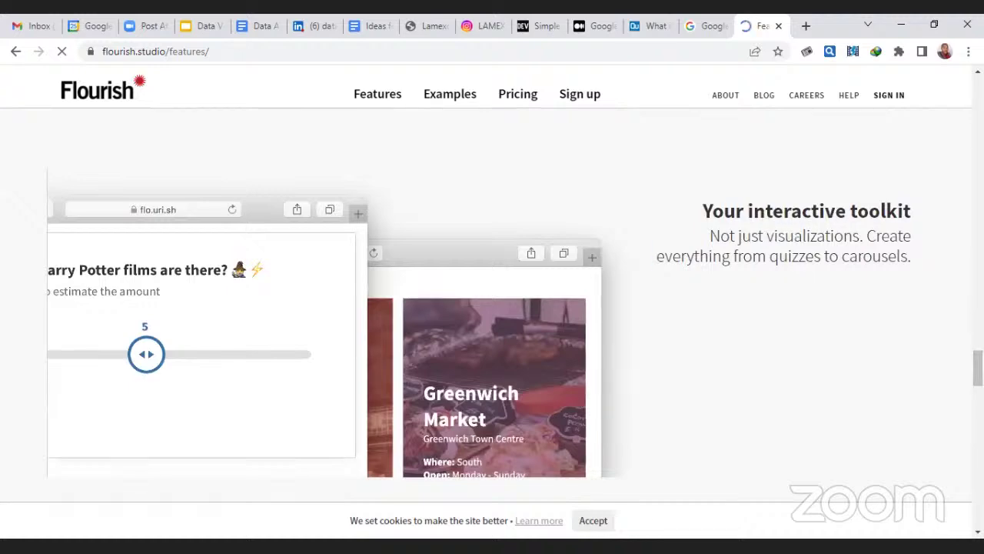
pyautogui.moveTo(805, 256); pyautogui.dragTo(838, 256)
pyautogui.click(720, 303)
pyautogui.scroll(-3, 689, 202)
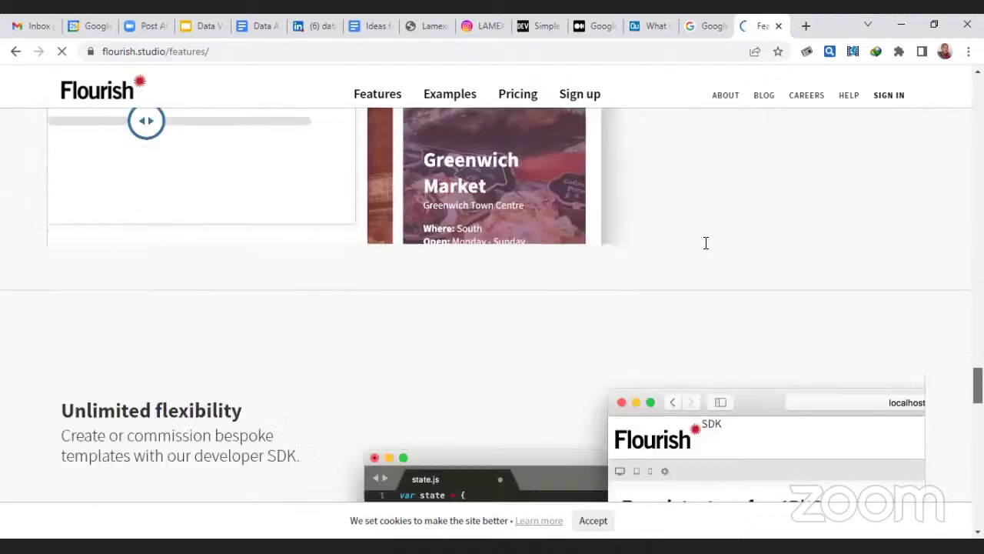
pyautogui.scroll(-2, 706, 242)
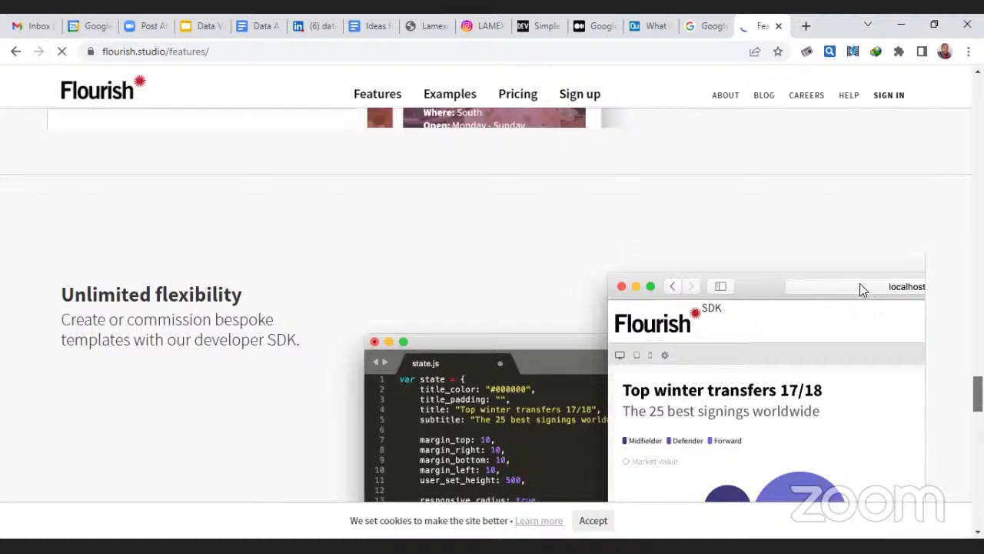
pyautogui.scroll(-1, 492, 307)
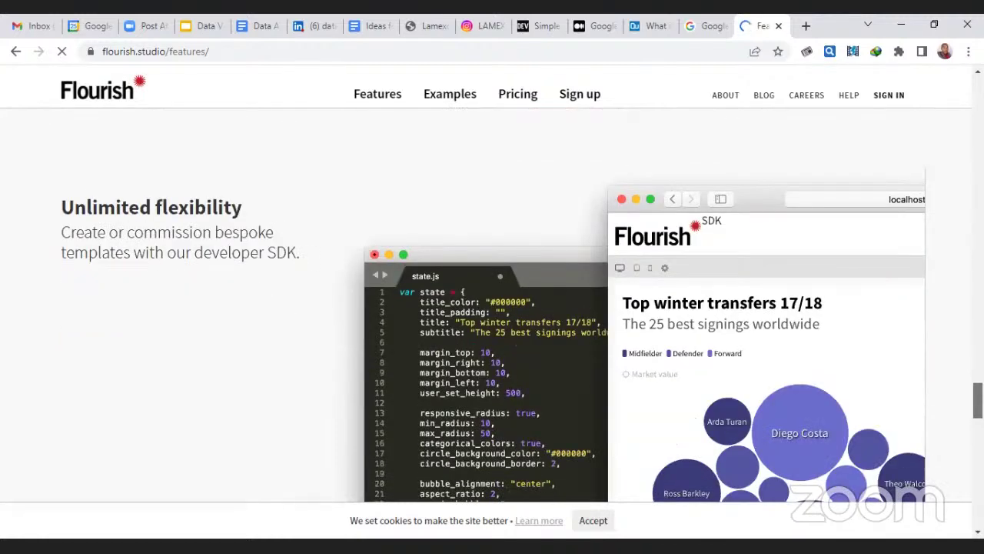
pyautogui.scroll(-1, 492, 307)
pyautogui.scroll(-1, 492, 308)
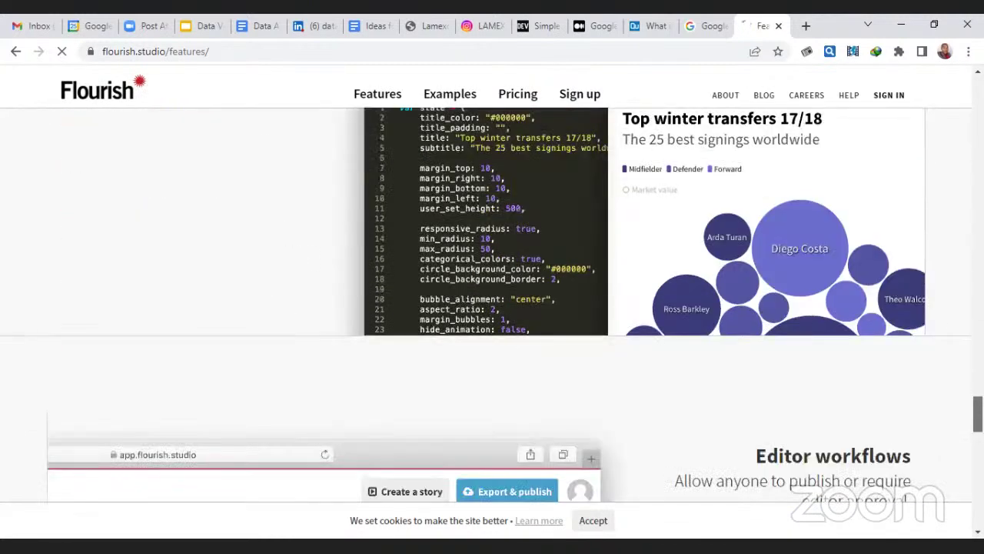
pyautogui.scroll(-10, 492, 308)
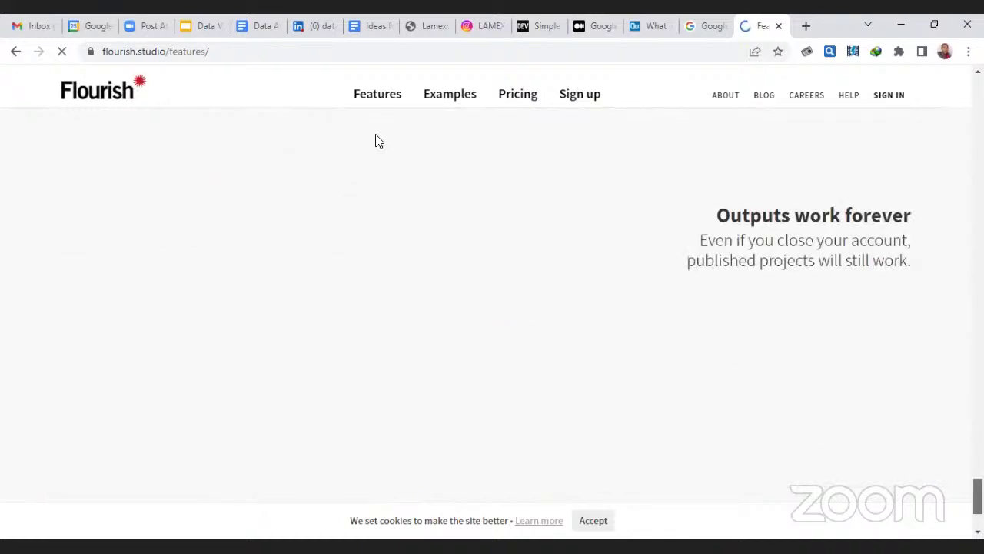
# - Open the Flourish blog and browse its data visualization and storytelling posts
pyautogui.scroll(5, 375, 141)
pyautogui.scroll(15, 762, 95)
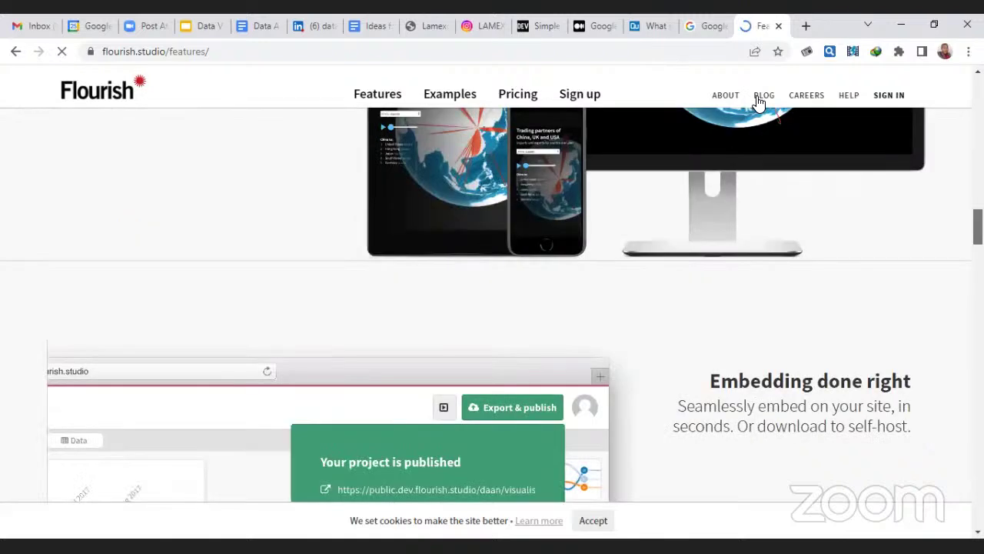
pyautogui.scroll(10, 736, 101)
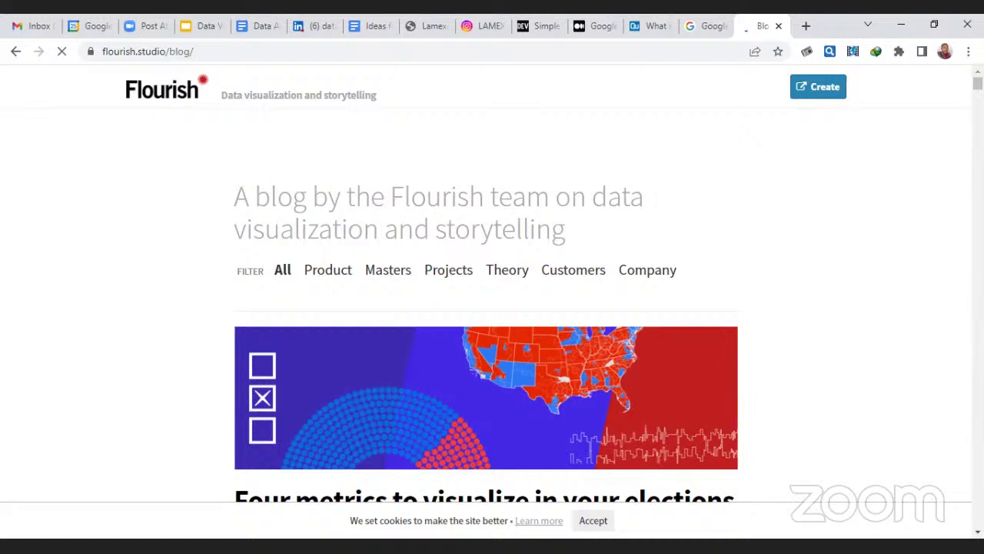
pyautogui.scroll(-6, 486, 307)
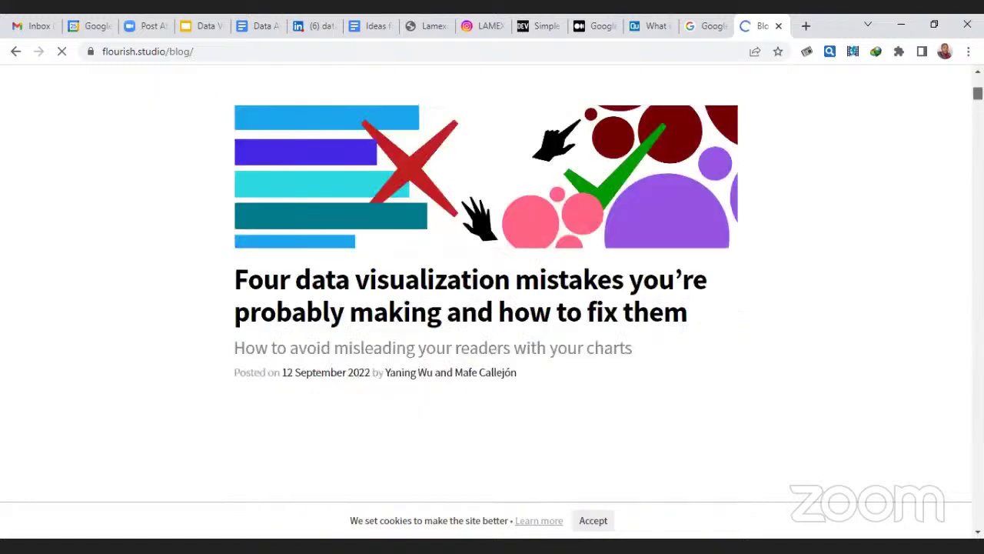
pyautogui.scroll(5, 486, 308)
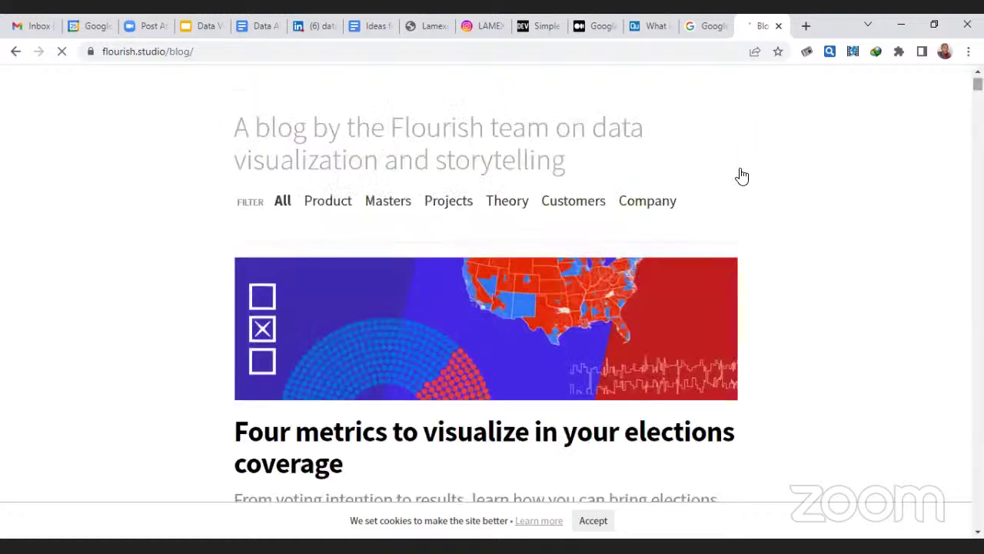
# - Read through the newest blog posts, from elections coverage and data storytelling to common chart mistakes, map lines and the Data explorer template
pyautogui.scroll(-1, 160, 442)
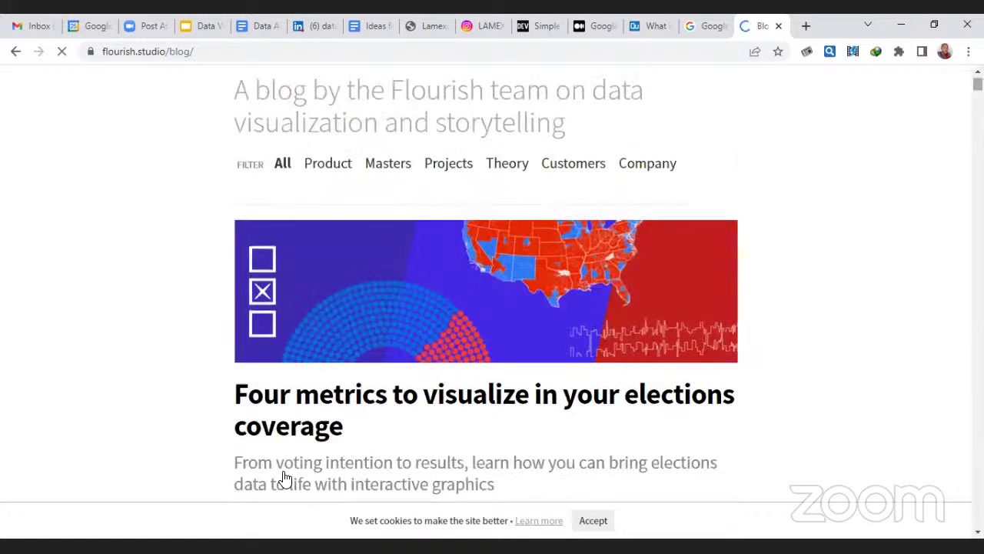
pyautogui.scroll(-1, 279, 475)
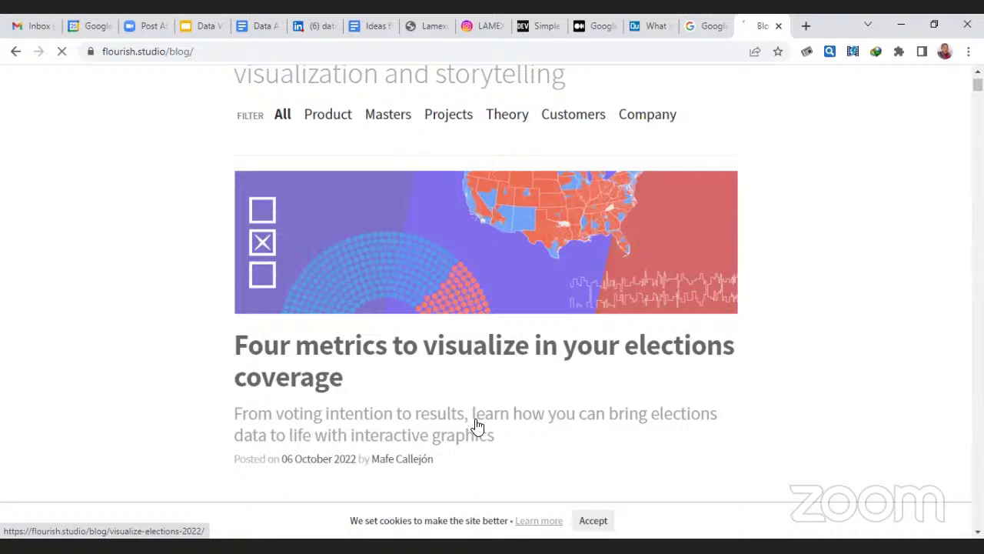
pyautogui.scroll(-1, 345, 371)
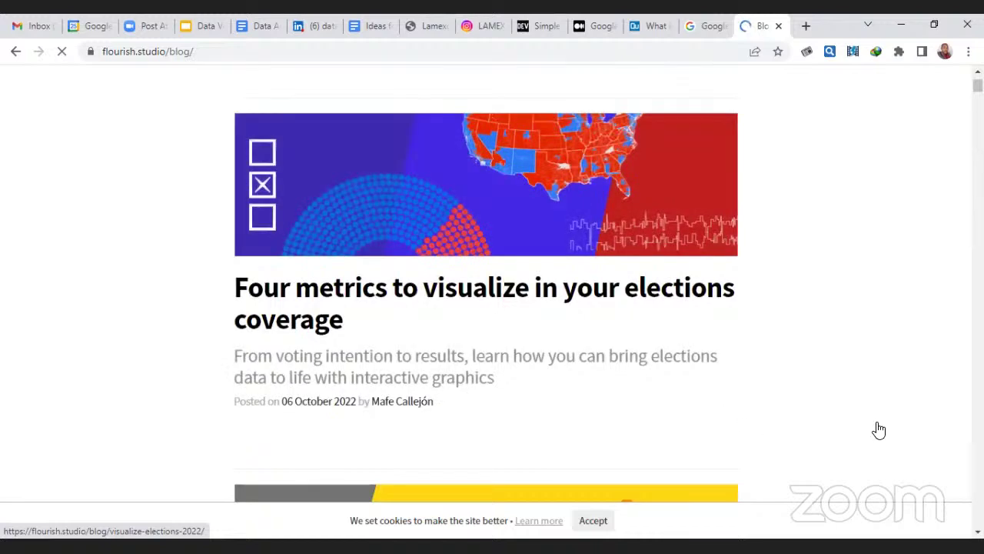
pyautogui.scroll(-5, 254, 388)
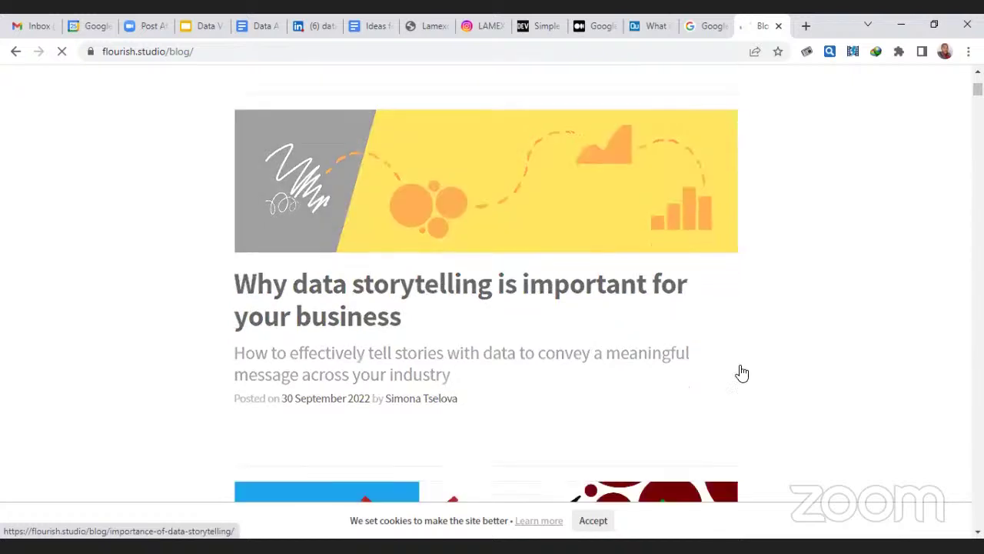
pyautogui.scroll(-4, 514, 335)
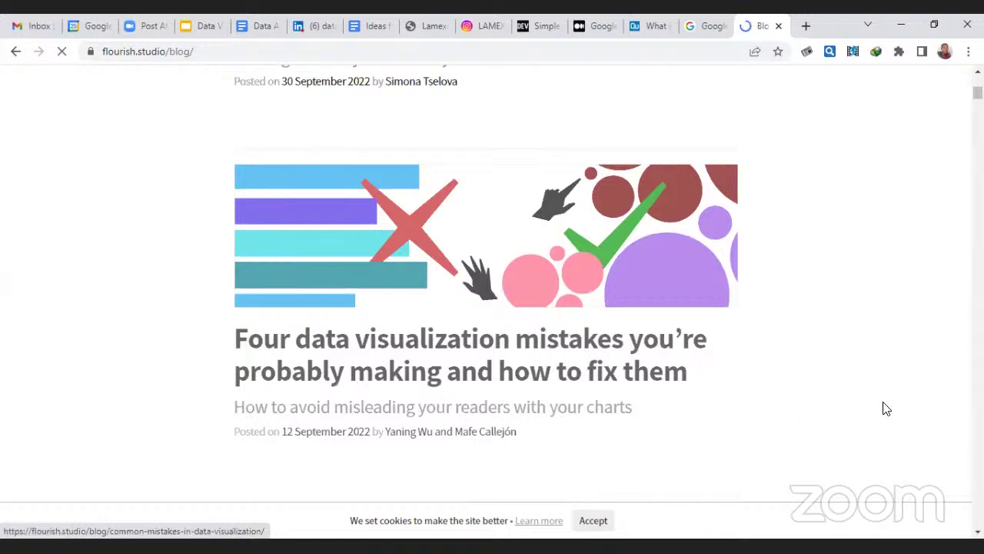
pyautogui.scroll(-1, 885, 410)
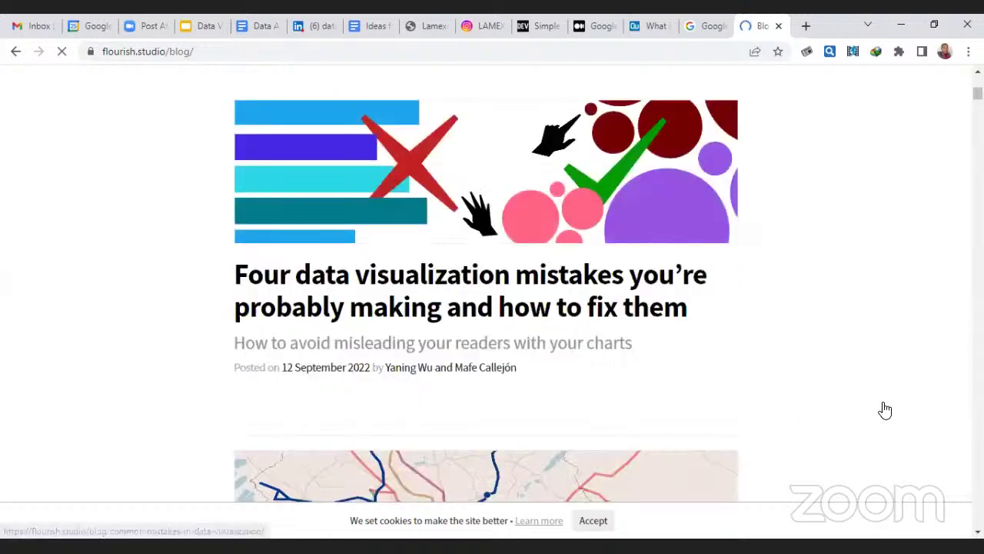
pyautogui.scroll(-4, 621, 374)
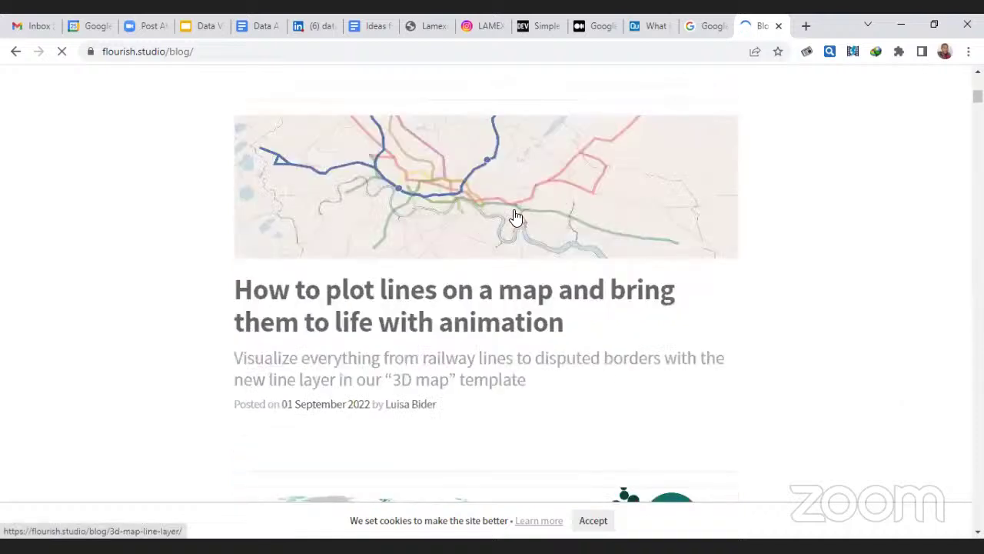
pyautogui.scroll(-1, 369, 269)
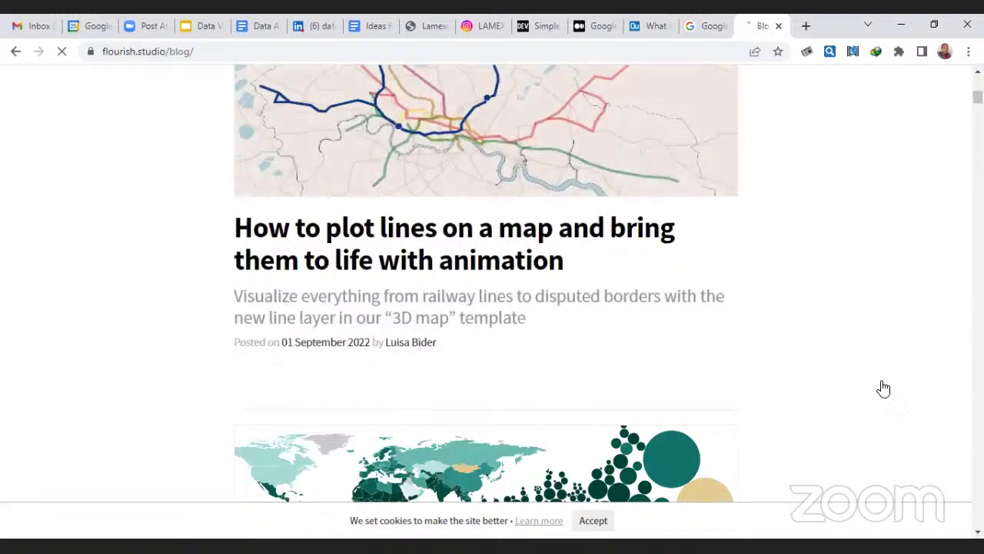
pyautogui.scroll(-3, 883, 389)
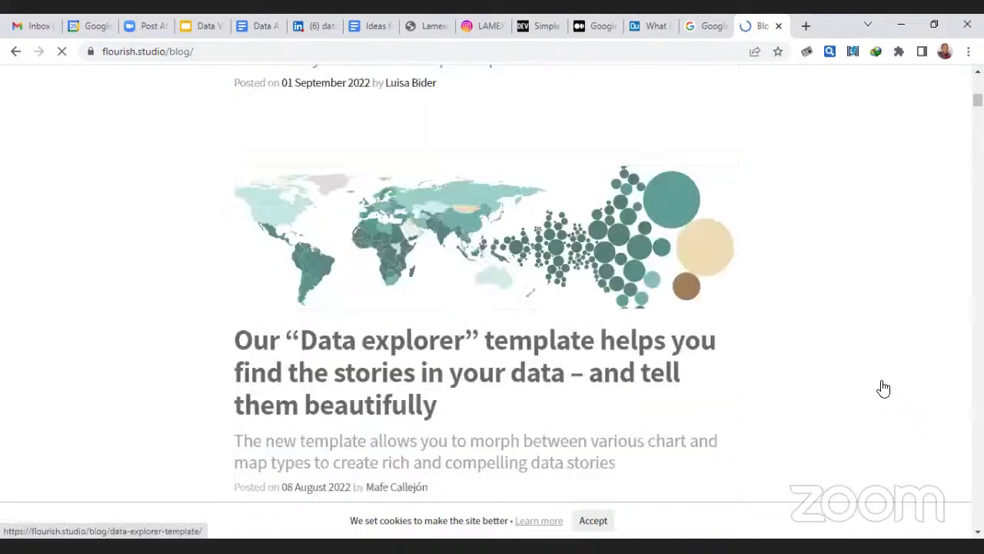
pyautogui.scroll(-2, 883, 389)
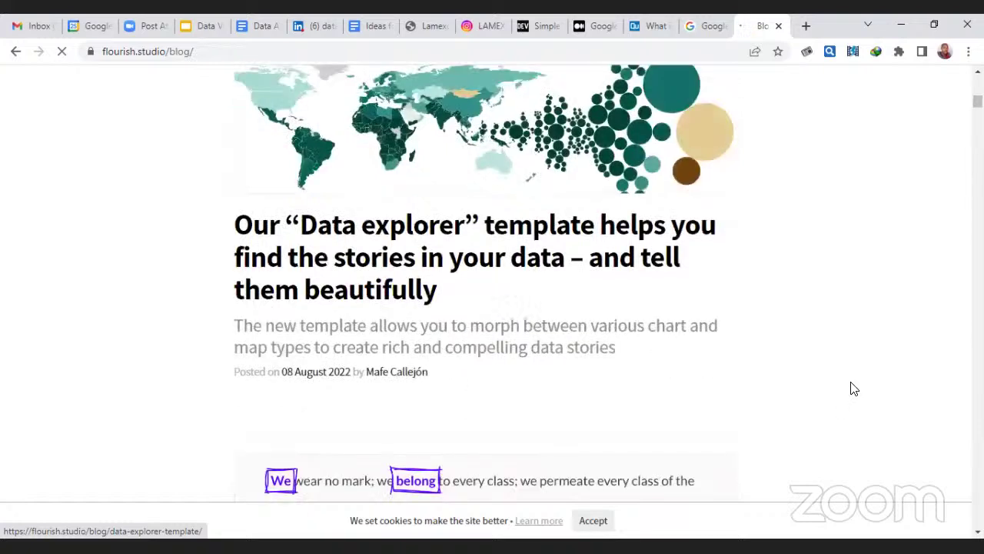
# - Examine the July 2022 blog posts on the Text annotator template, map types, automated column selection and the AdKaora case
pyautogui.scroll(-5, 850, 388)
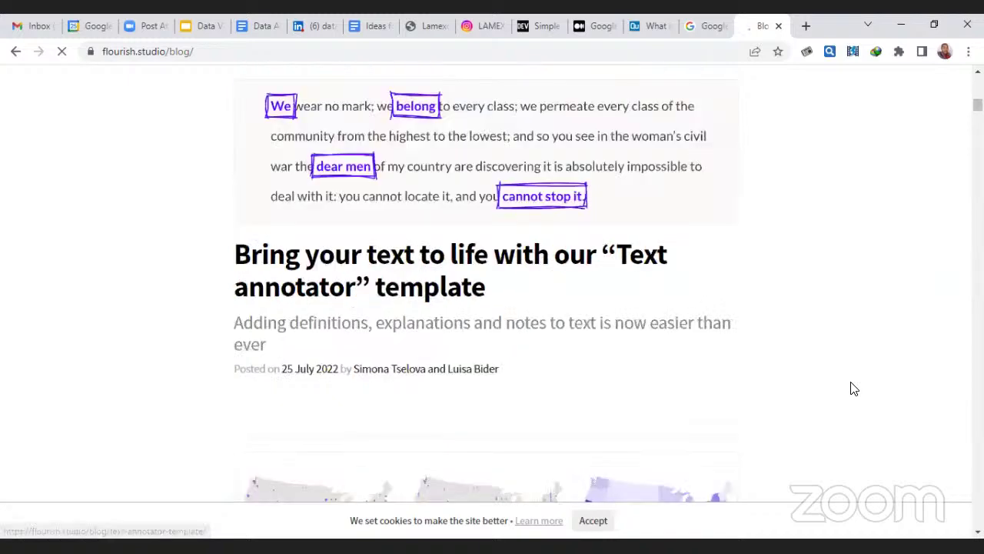
pyautogui.scroll(-3, 938, 253)
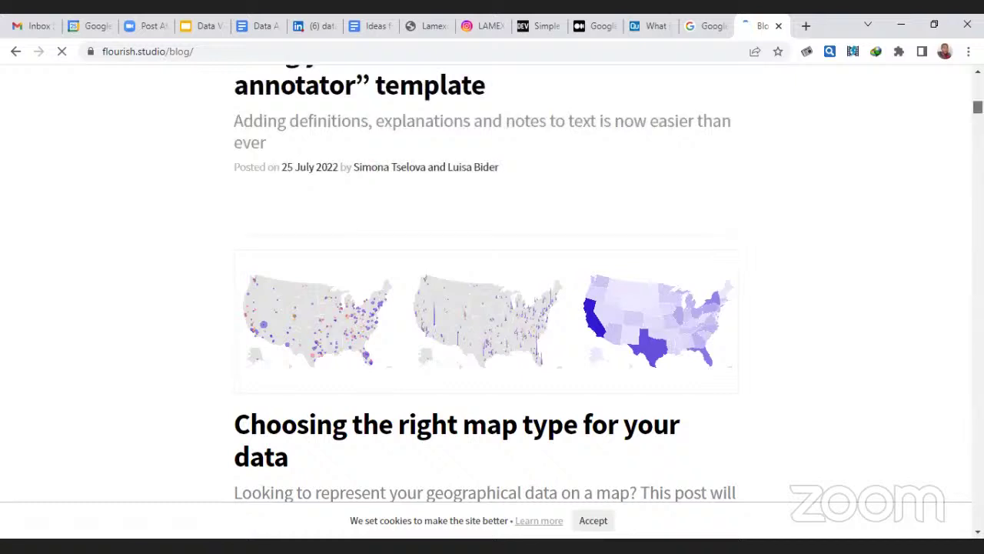
pyautogui.scroll(1, 430, 168)
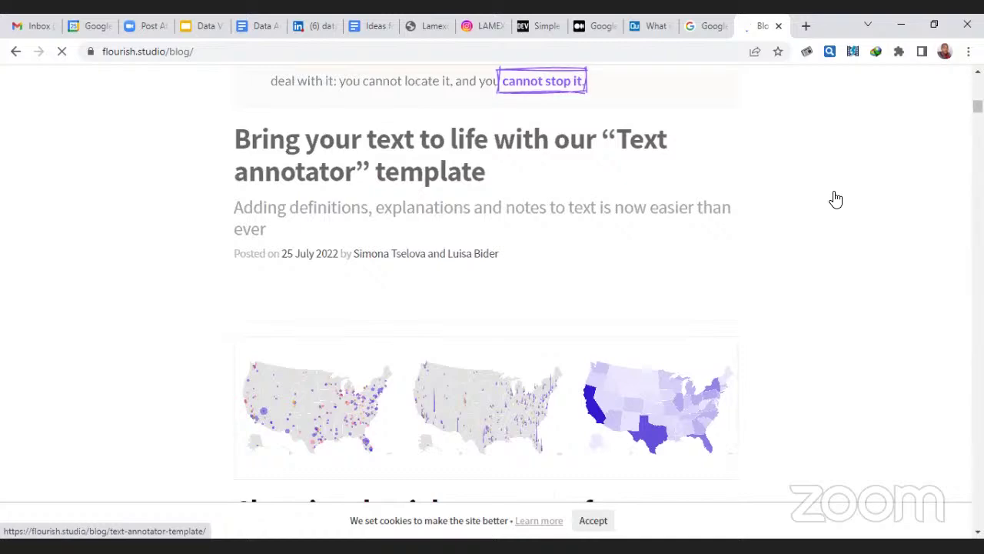
pyautogui.scroll(-3, 836, 199)
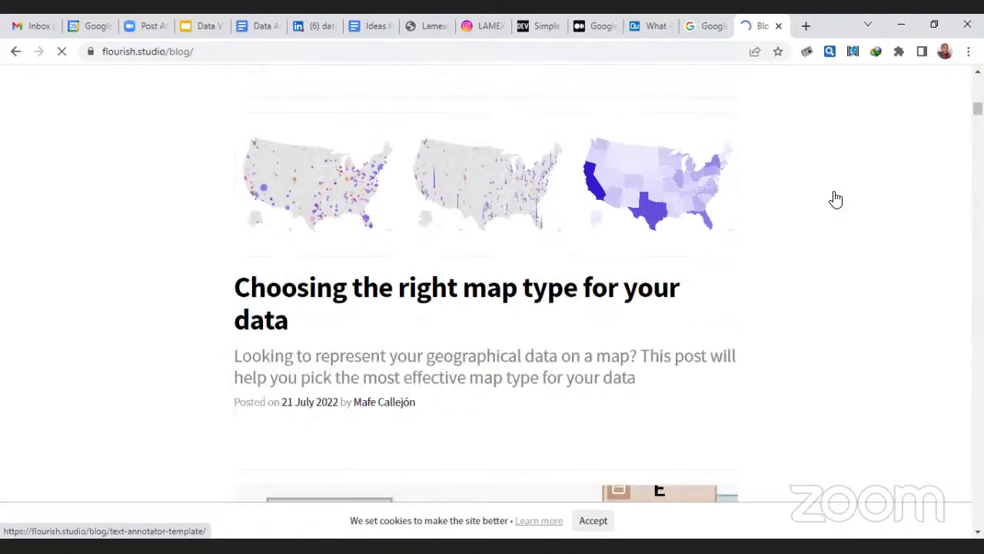
pyautogui.scroll(-2, 835, 199)
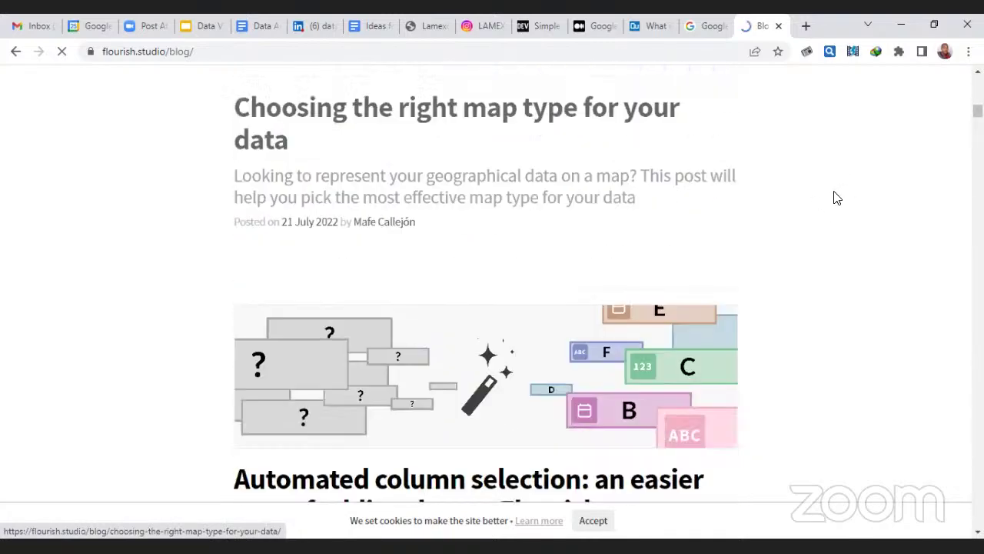
pyautogui.scroll(-1, 836, 199)
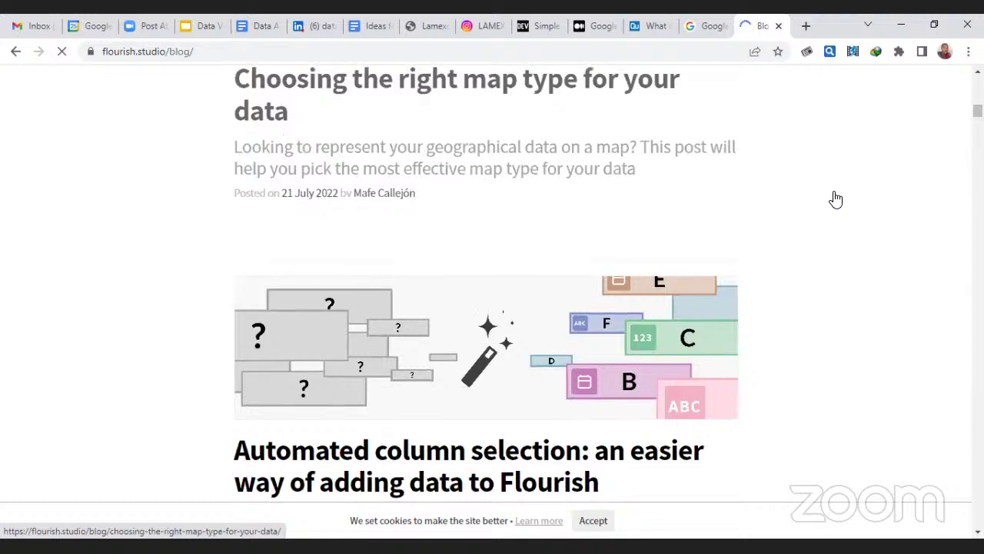
pyautogui.scroll(-4, 836, 199)
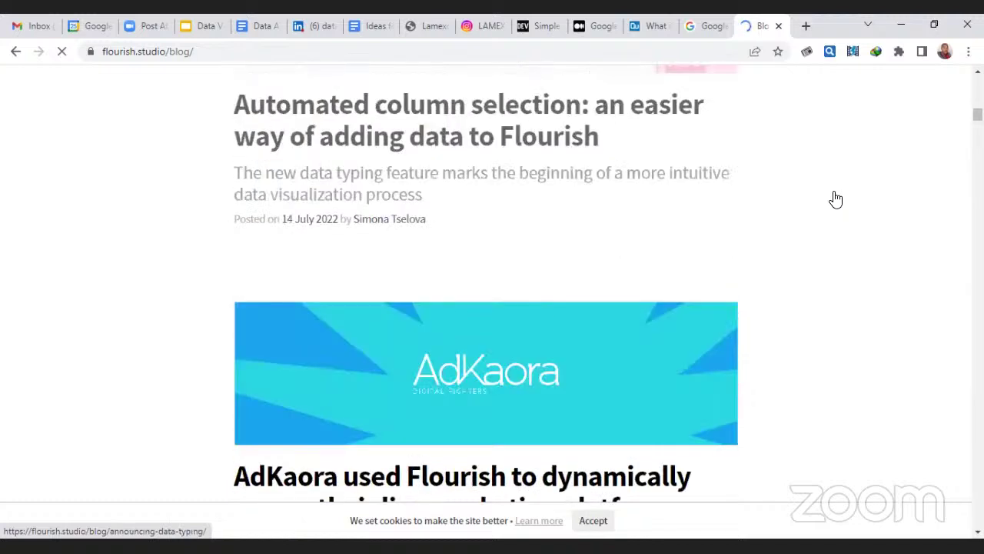
pyautogui.scroll(-1, 836, 199)
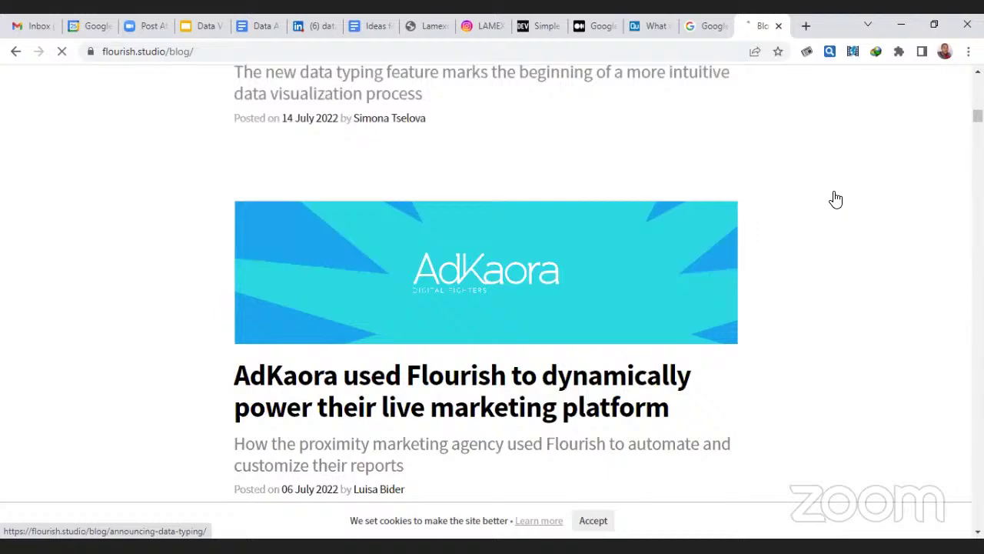
# - Look over the older blog posts on interactive timelines, Wimbledon charts, spike maps and the UK housing crisis
pyautogui.scroll(-3, 836, 199)
pyautogui.scroll(-3, 835, 199)
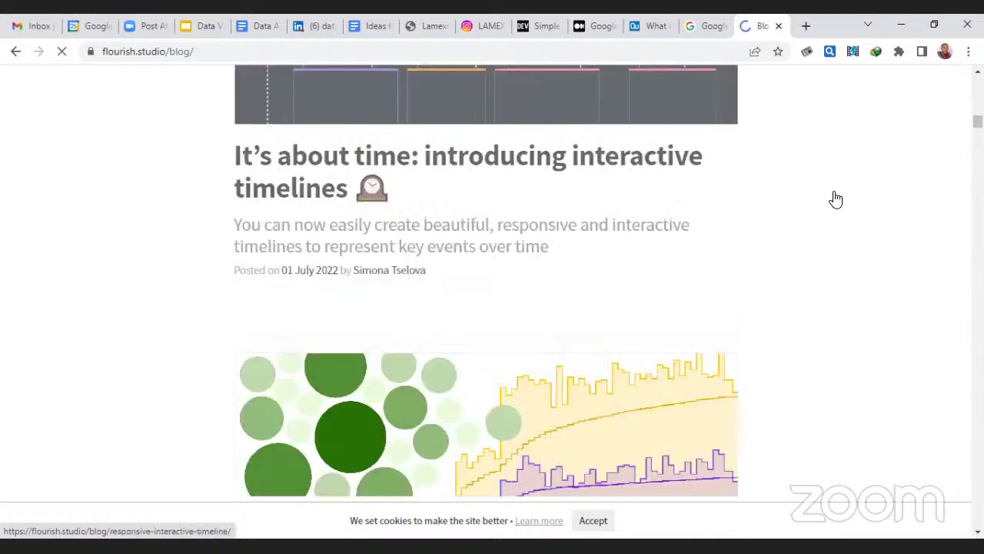
pyautogui.scroll(-1, 835, 199)
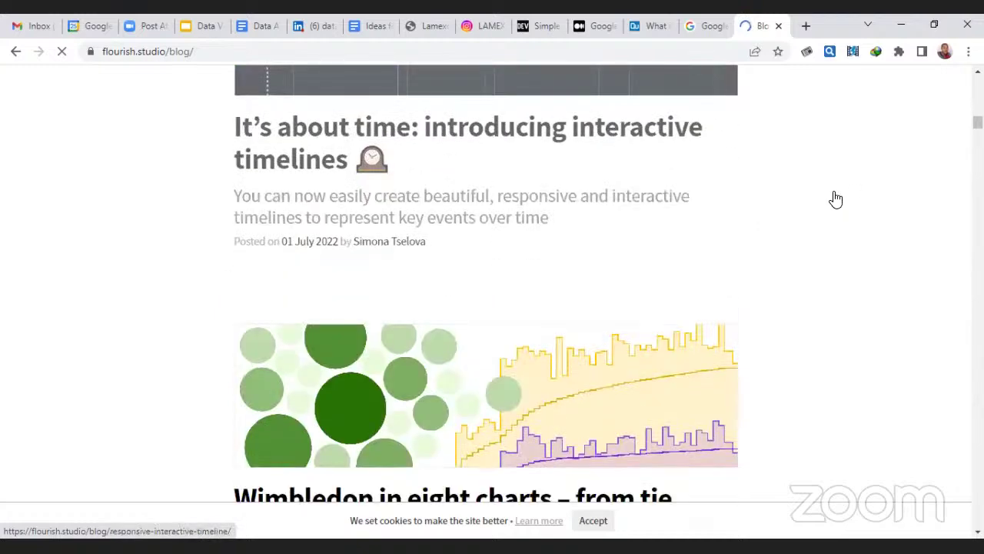
pyautogui.scroll(-5, 836, 199)
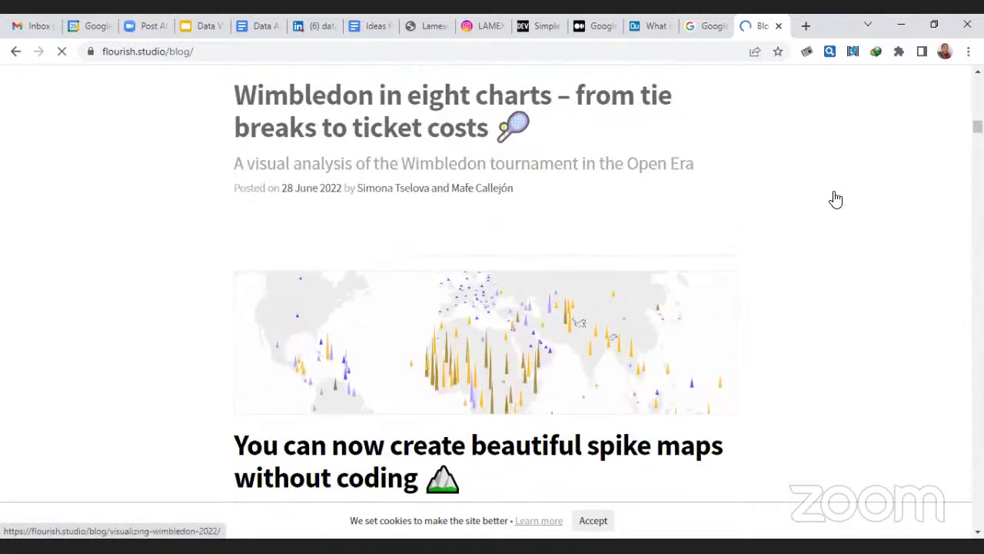
pyautogui.scroll(-3, 836, 199)
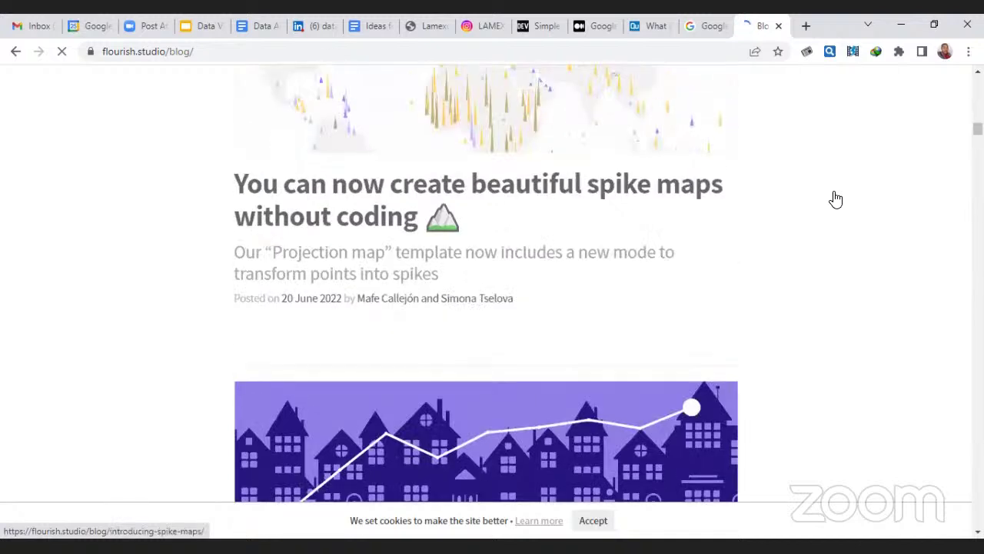
pyautogui.scroll(-1, 835, 200)
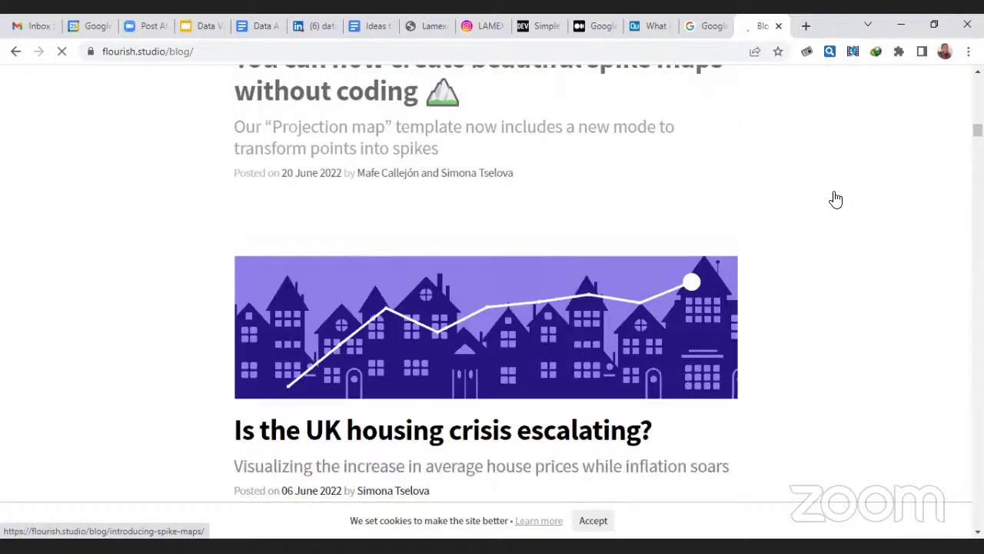
pyautogui.scroll(-2, 836, 198)
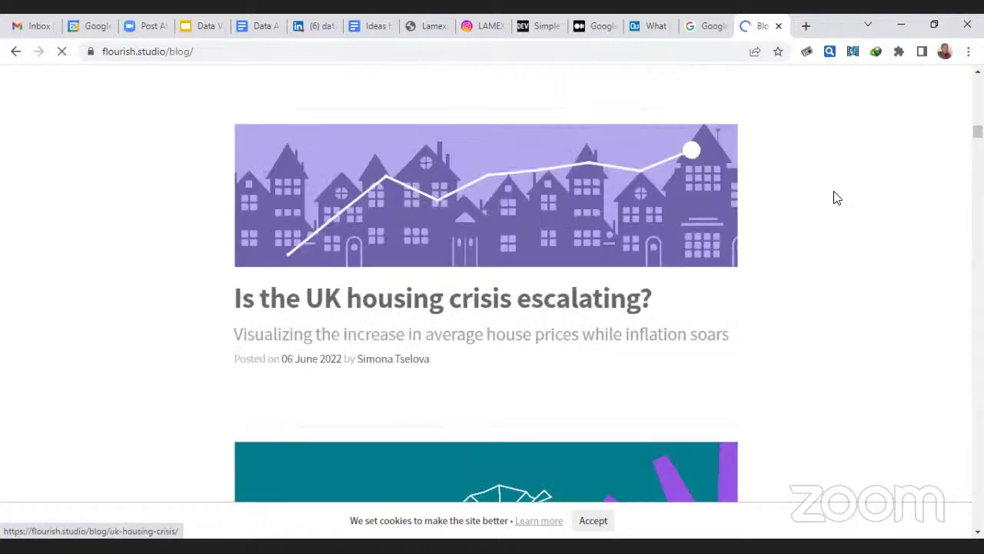
pyautogui.scroll(-1, 836, 198)
pyautogui.scroll(-5, 560, 149)
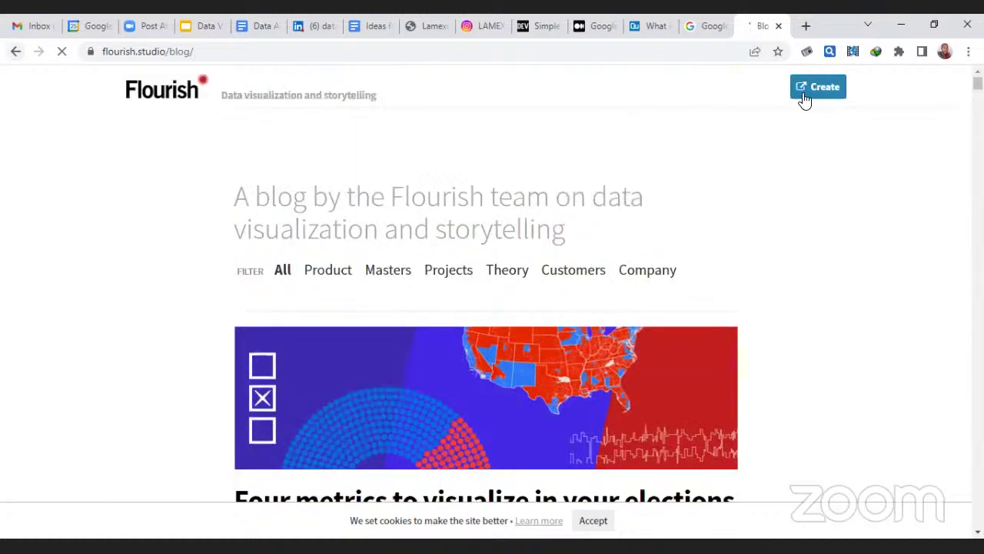
# - Leave the blog, sign in from the Features page to reach the projects dashboard, and check the account menu's options
pyautogui.click(804, 100)
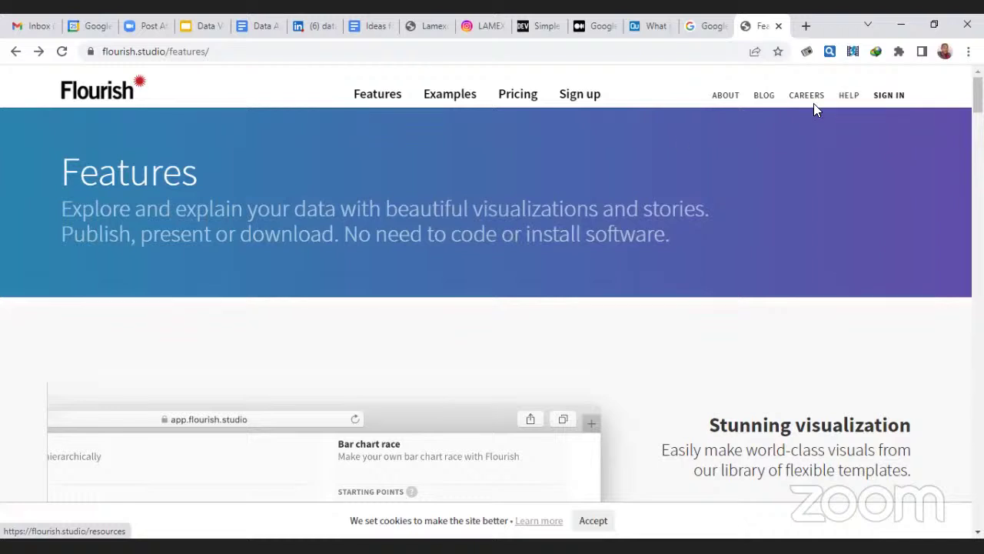
pyautogui.click(881, 100)
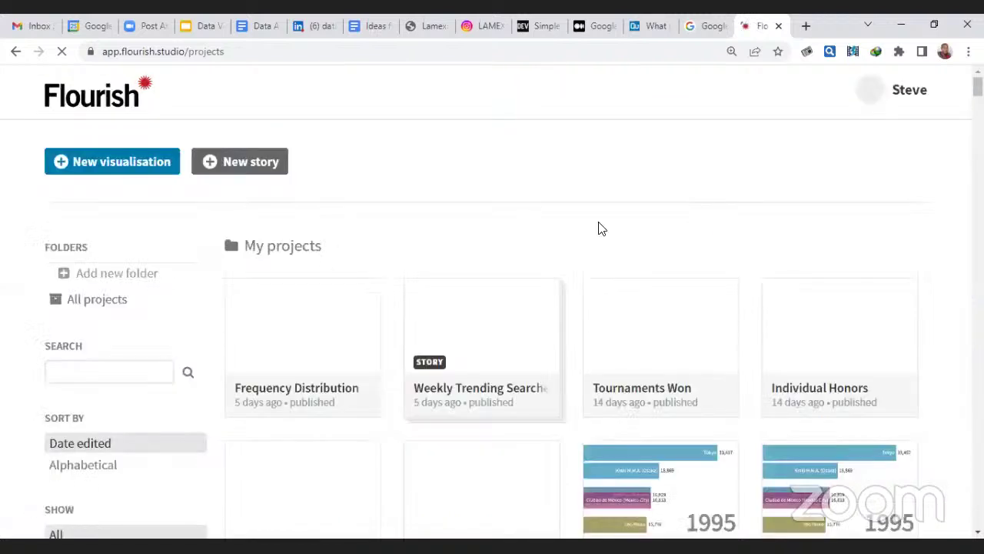
pyautogui.click(896, 93)
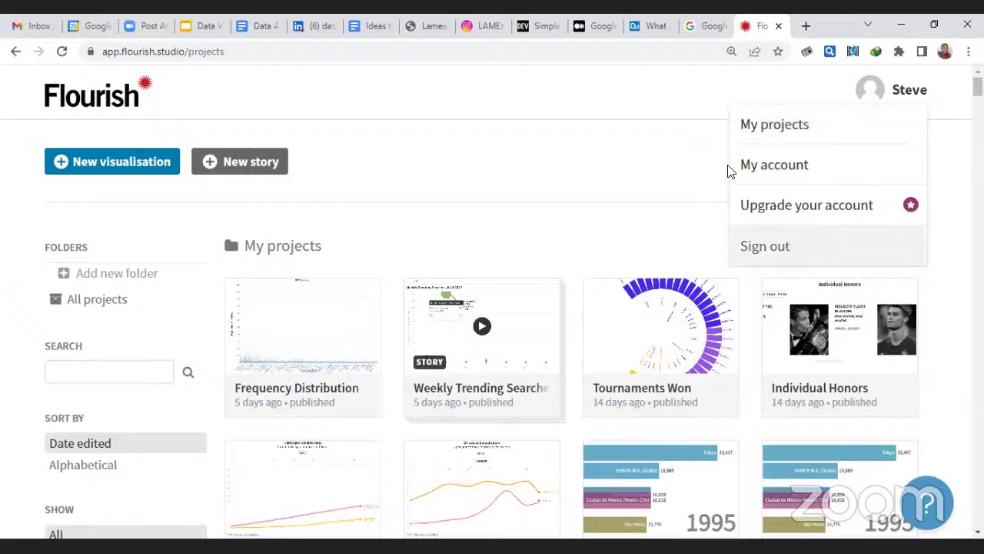
pyautogui.click(813, 103)
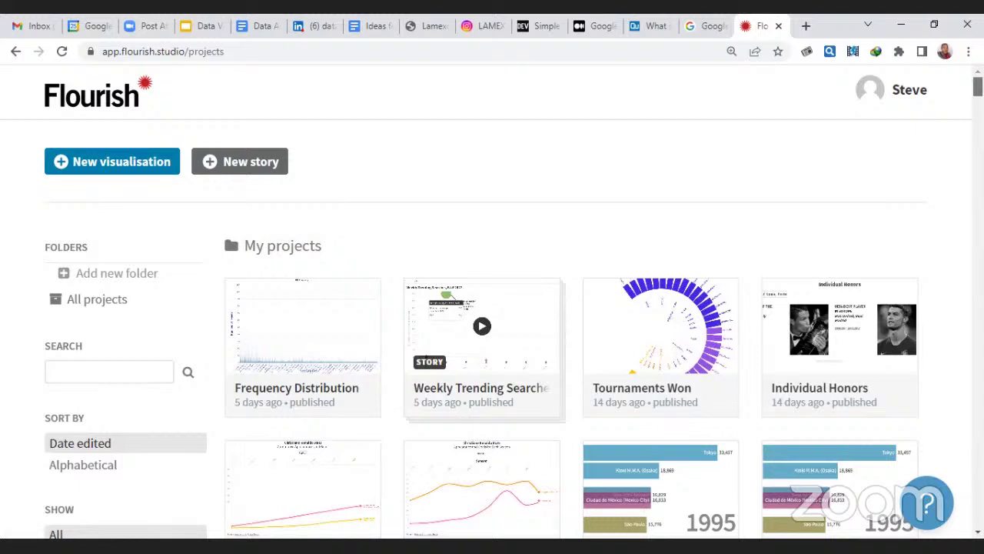
# - Browse the saved work in My projects and filter the list to show only stories
pyautogui.scroll(-2, 492, 308)
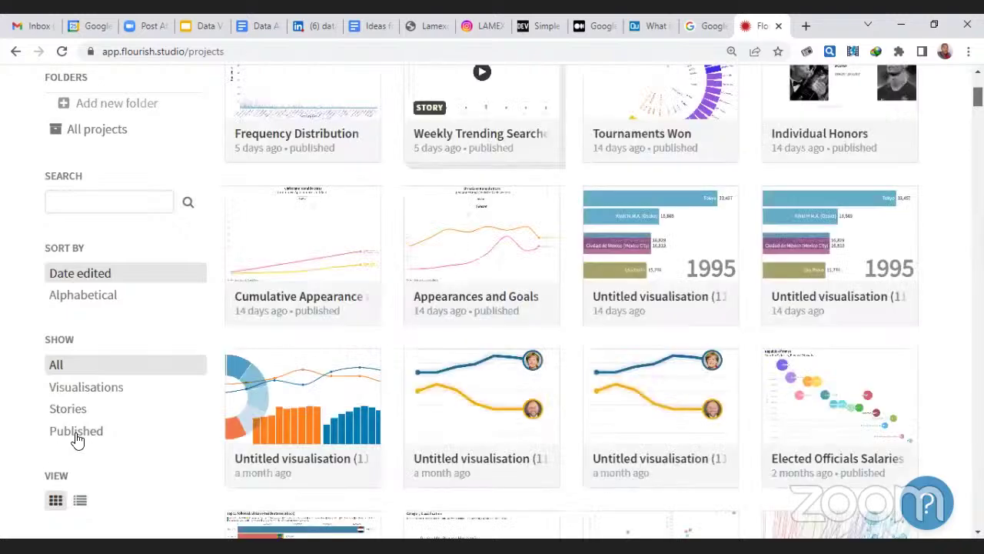
pyautogui.scroll(2, 955, 129)
pyautogui.scroll(-3, 956, 129)
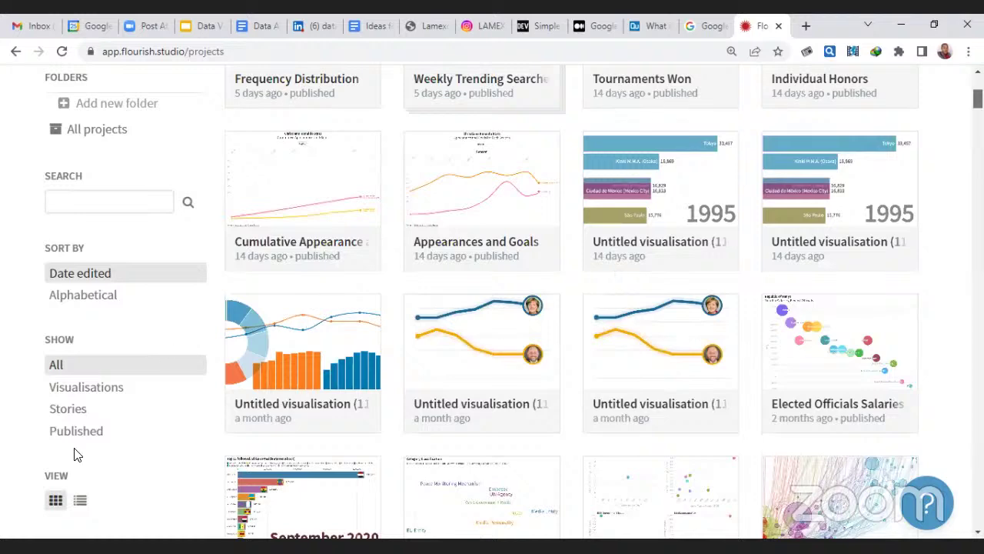
pyautogui.scroll(-2, 66, 500)
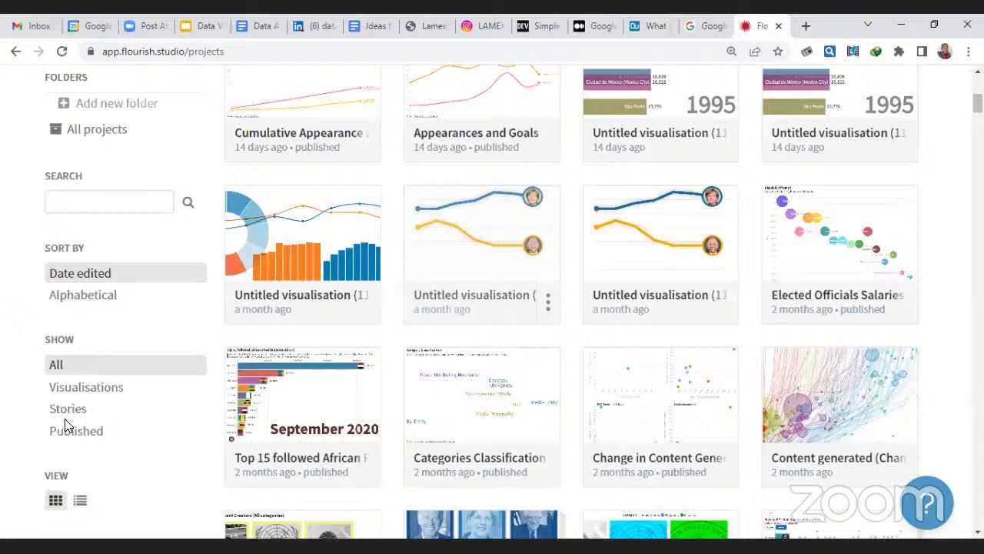
pyautogui.scroll(-6, 47, 425)
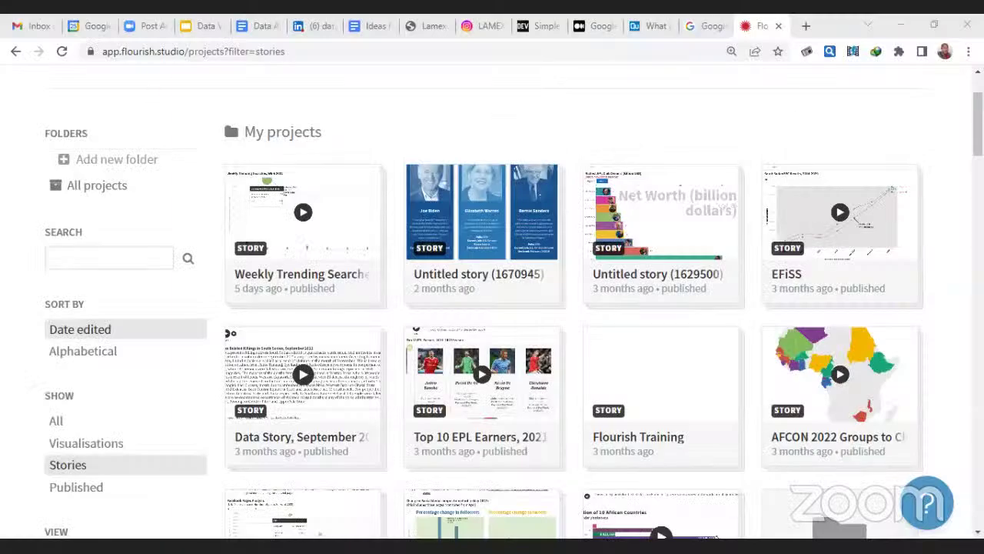
# - Look over the filtered story projects and the options for creating a new visualisation or story
pyautogui.scroll(2, 492, 308)
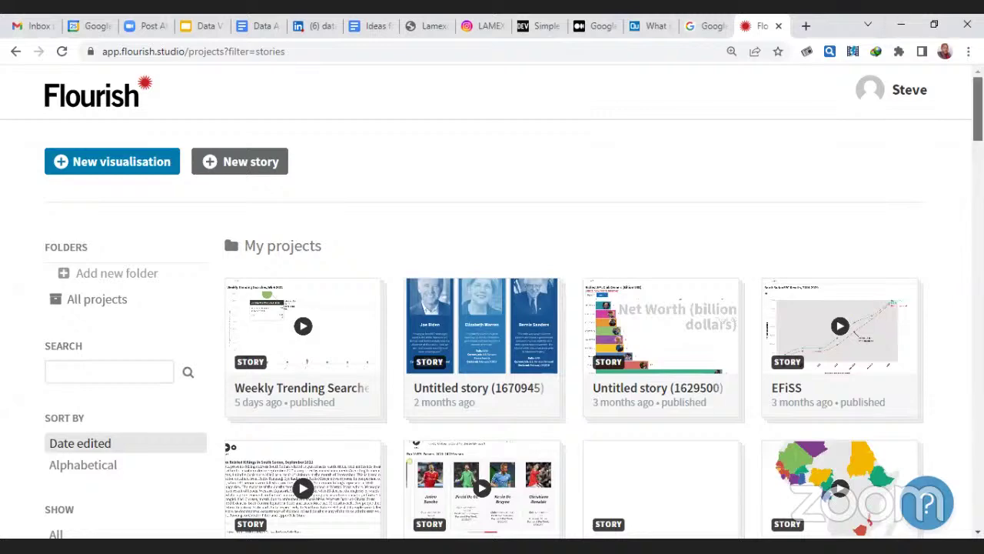
pyautogui.scroll(-1, 492, 307)
pyautogui.scroll(-2, 492, 308)
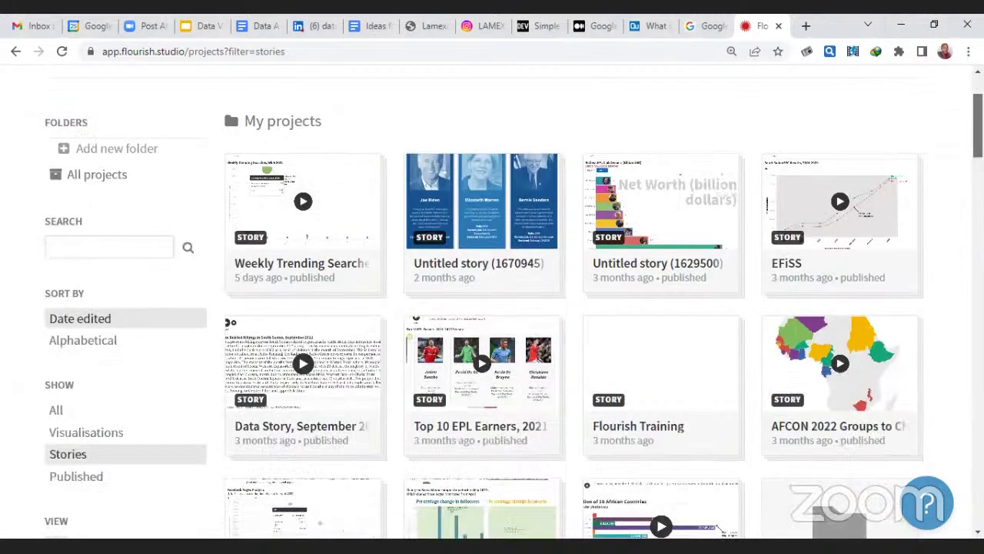
# - Look through the older story projects in My projects, then start a new visualisation
pyautogui.scroll(-2, 901, 153)
pyautogui.scroll(-3, 333, 305)
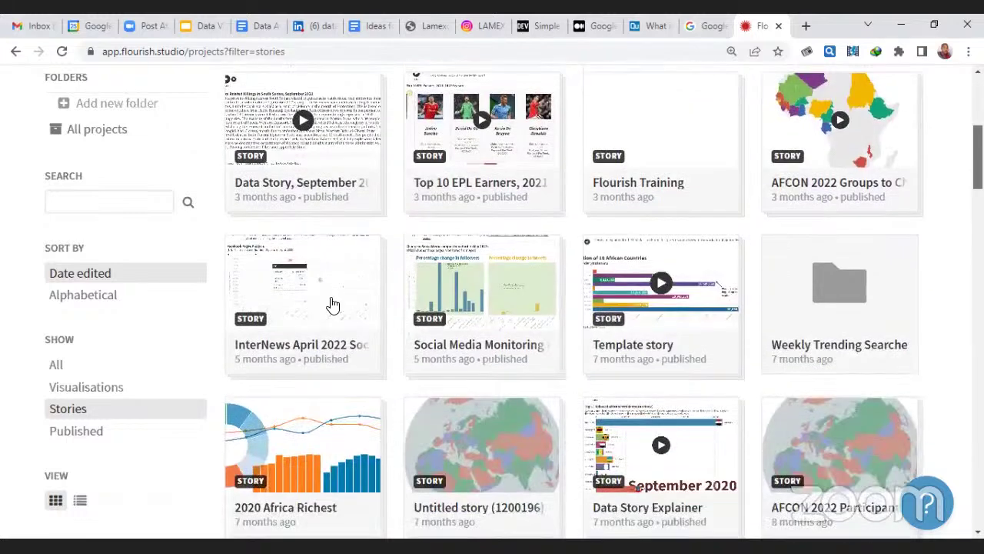
pyautogui.scroll(-1, 333, 305)
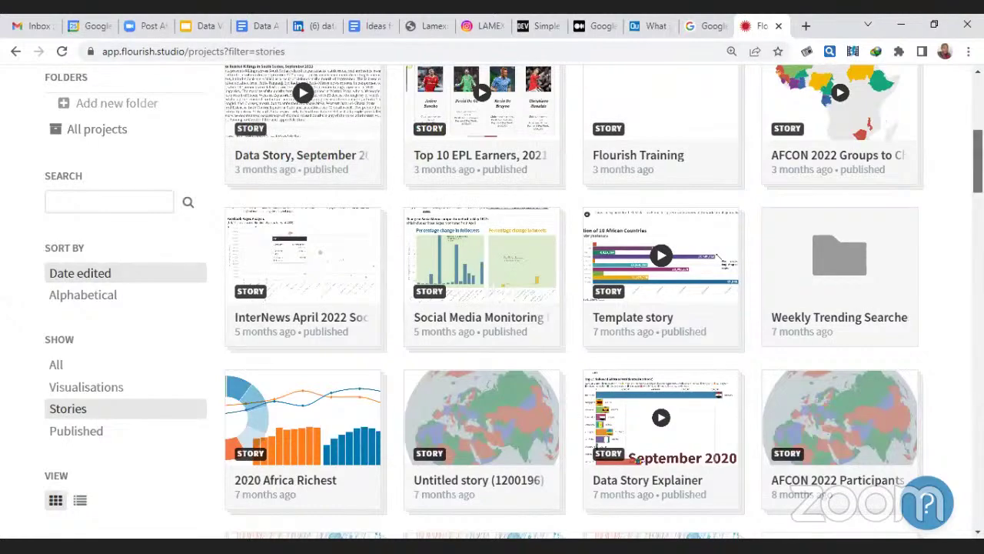
pyautogui.scroll(-3, 603, 302)
pyautogui.scroll(10, 604, 301)
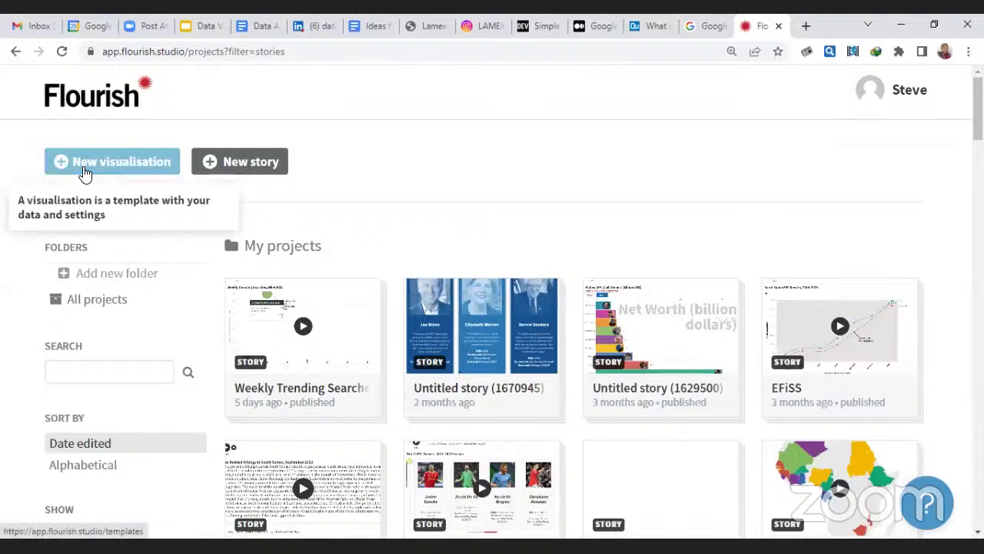
pyautogui.click(82, 161)
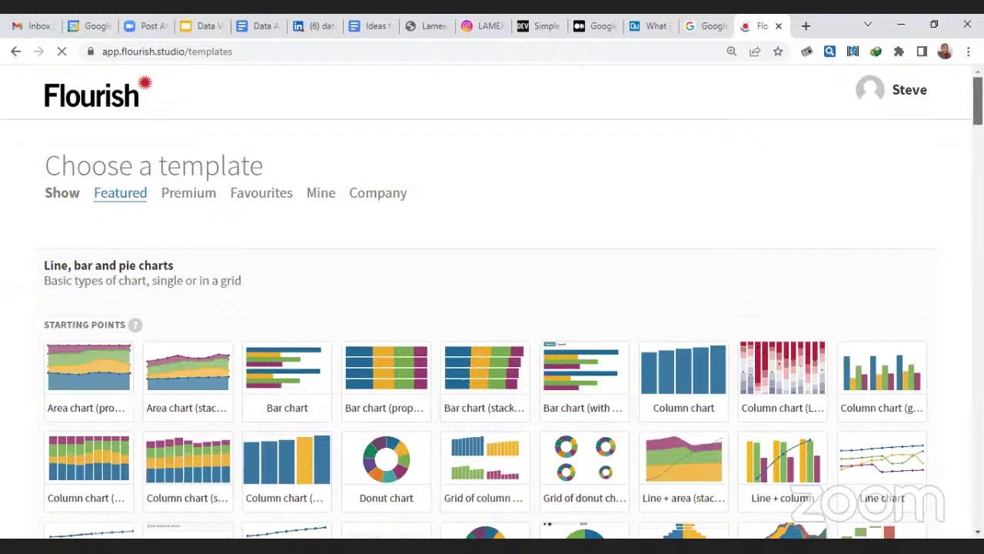
# - Skim the Choose a template page and return to the description of the Line, bar and pie charts section
pyautogui.scroll(-10, 492, 300)
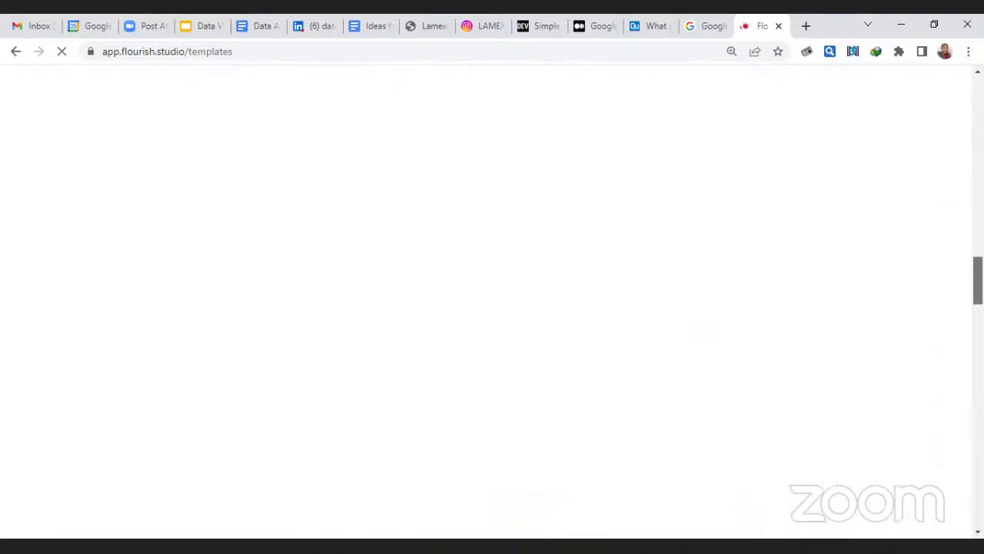
pyautogui.scroll(3, 292, 206)
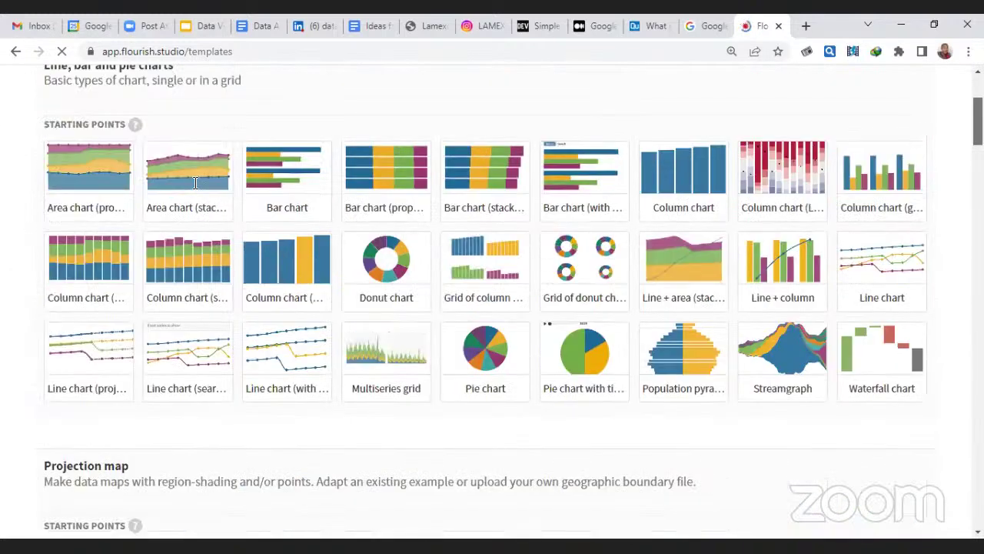
pyautogui.scroll(2, 292, 206)
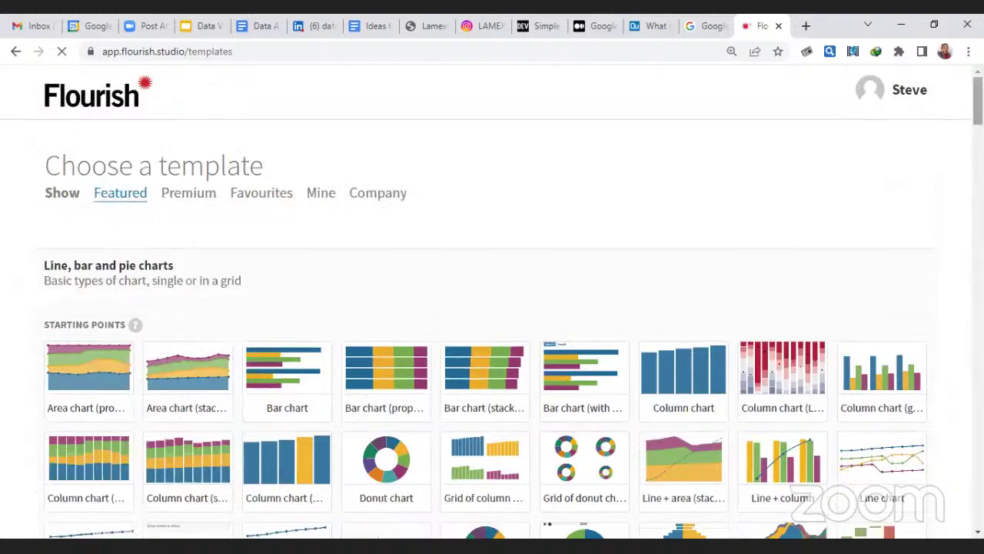
pyautogui.scroll(-2, 356, 167)
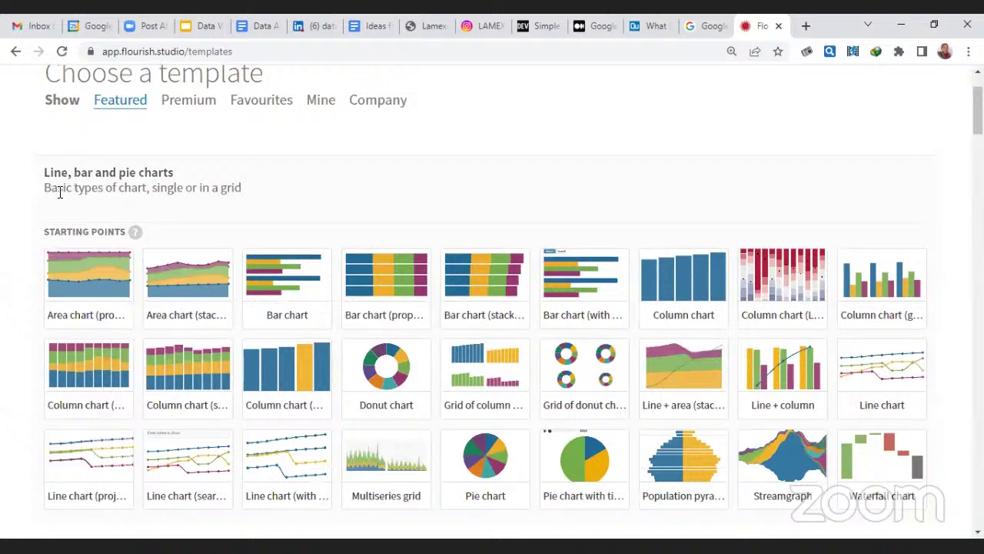
pyautogui.doubleClick(86, 189)
pyautogui.click(107, 187)
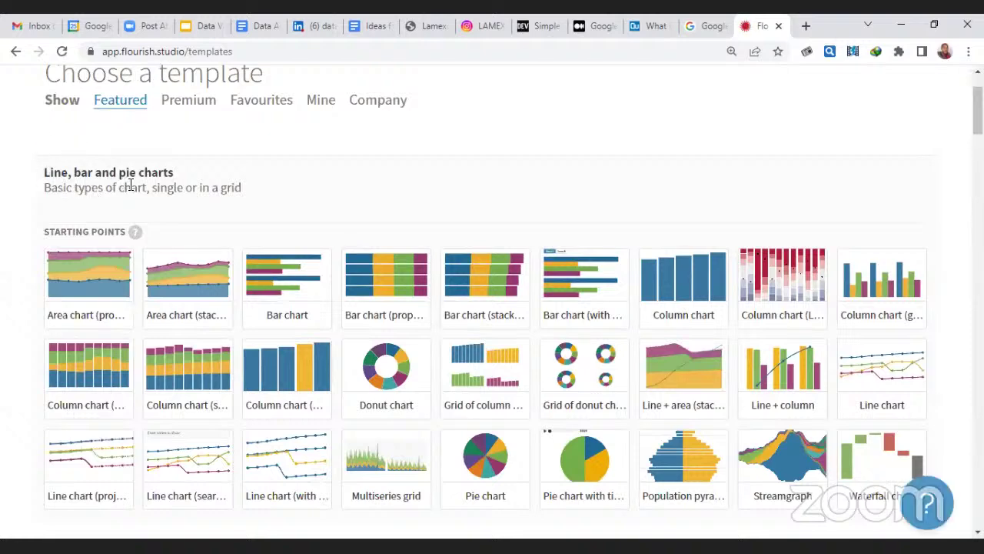
pyautogui.click(250, 53)
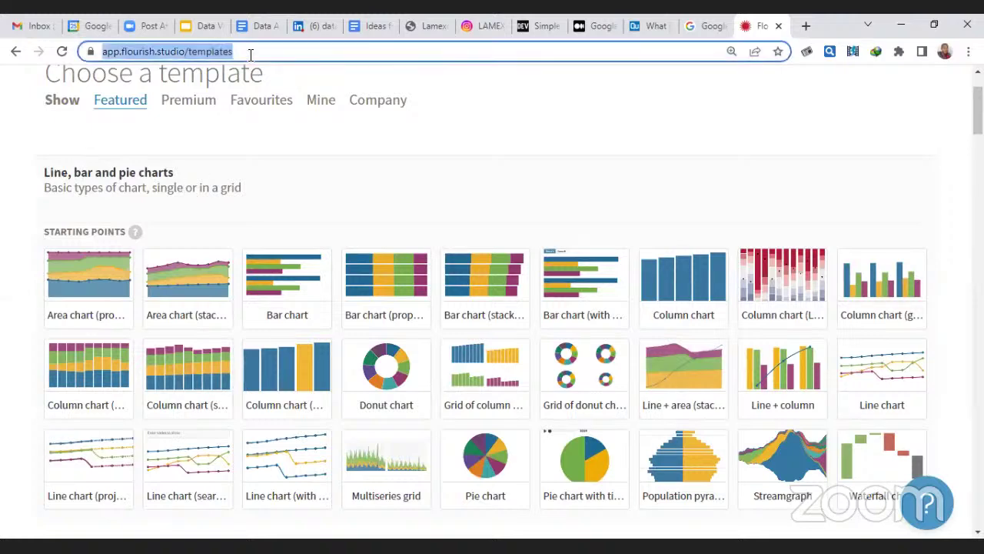
pyautogui.press('End')
pyautogui.press('BackSpace')
pyautogui.press('BackSpace')
pyautogui.press('BackSpace')
pyautogui.press('BackSpace')
pyautogui.press('BackSpace')
pyautogui.press('BackSpace')
pyautogui.press('BackSpace')
pyautogui.press('BackSpace')
pyautogui.press('BackSpace')
pyautogui.press('BackSpace')
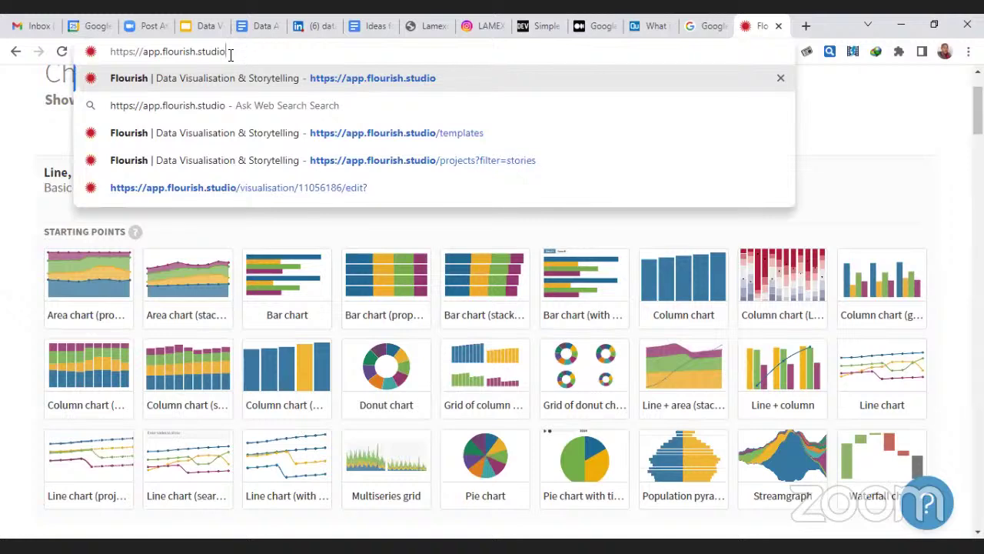
pyautogui.moveTo(229, 52); pyautogui.dragTo(109, 66)
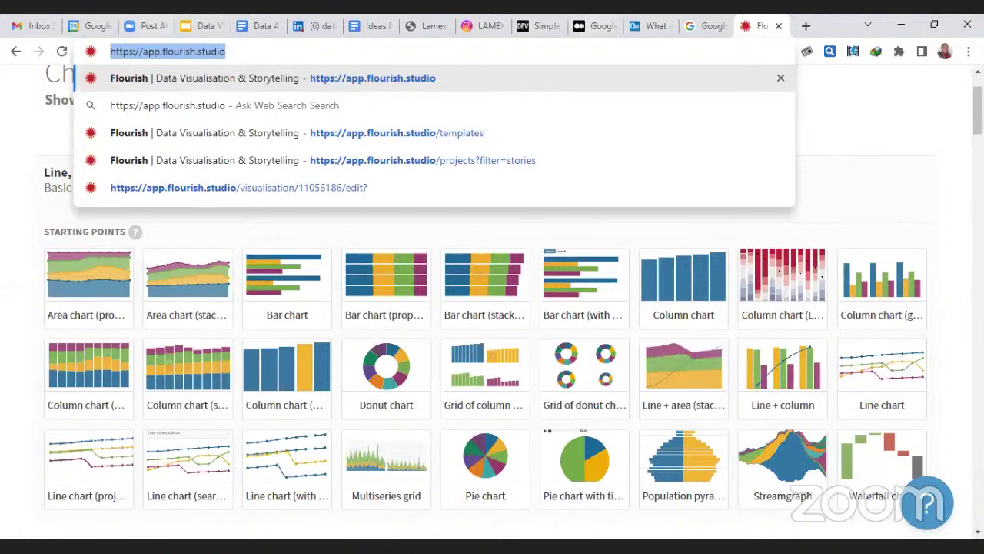
pyautogui.click(505, 100)
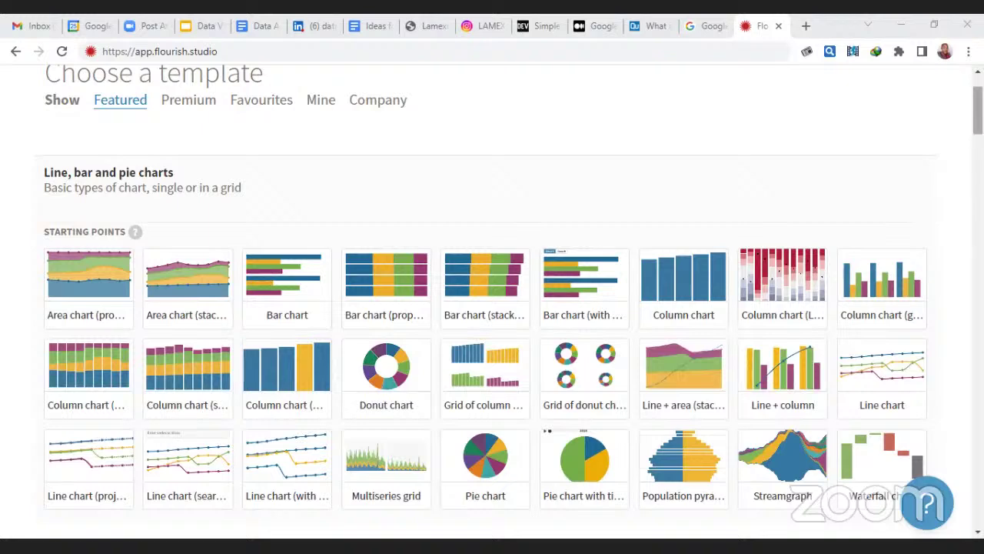
# - Examine the starting points for line, bar and pie charts, including the bar chart with menu
pyautogui.scroll(2, 492, 307)
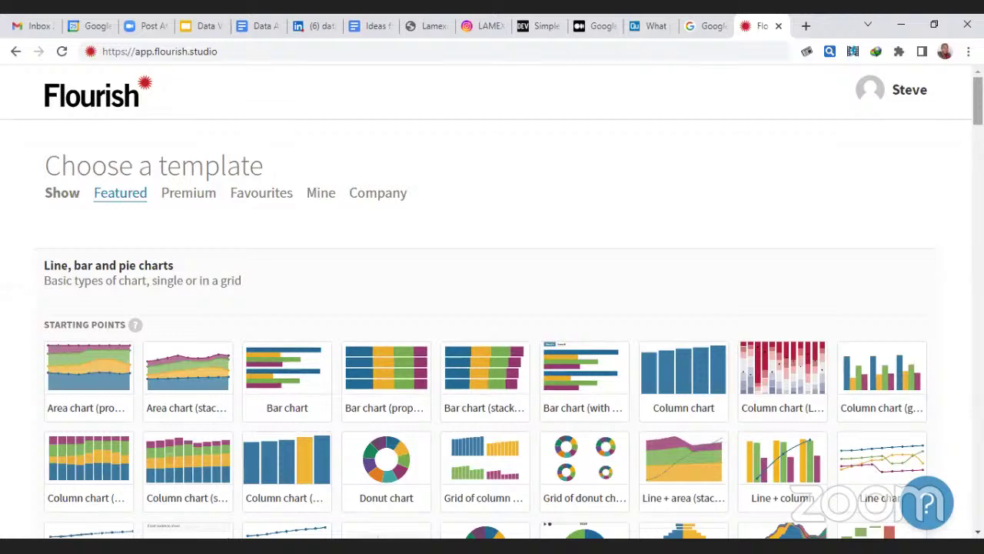
pyautogui.scroll(-2, 530, 141)
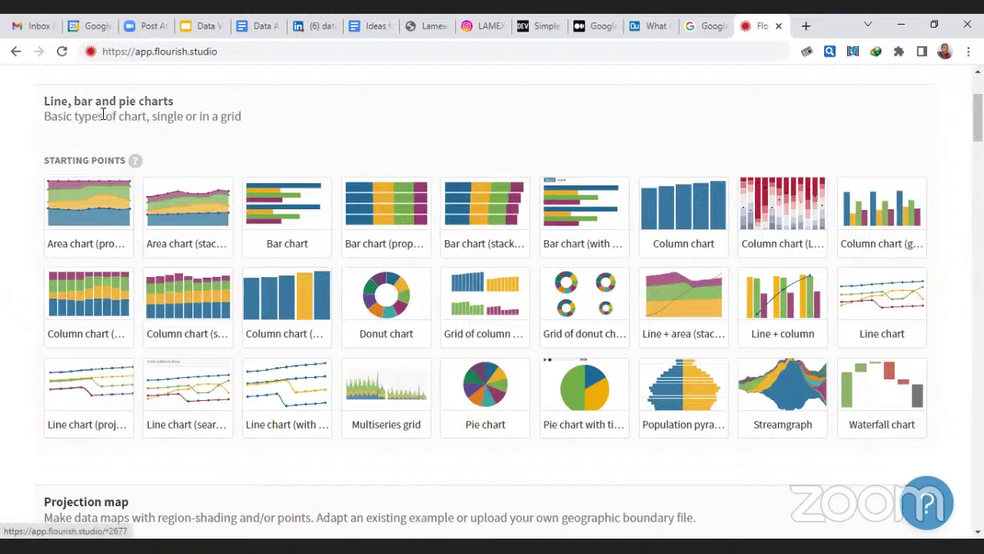
pyautogui.moveTo(63, 116); pyautogui.dragTo(98, 120)
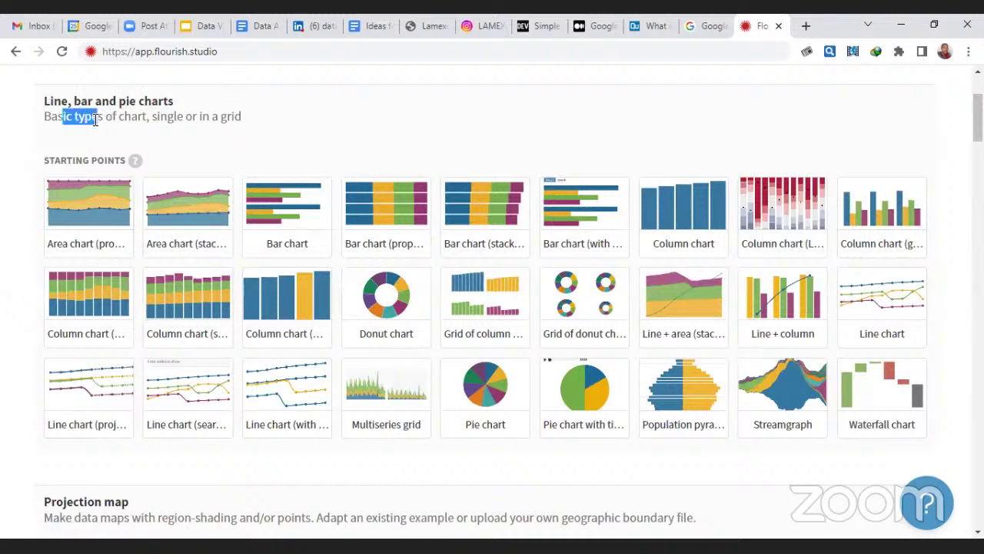
pyautogui.click(99, 122)
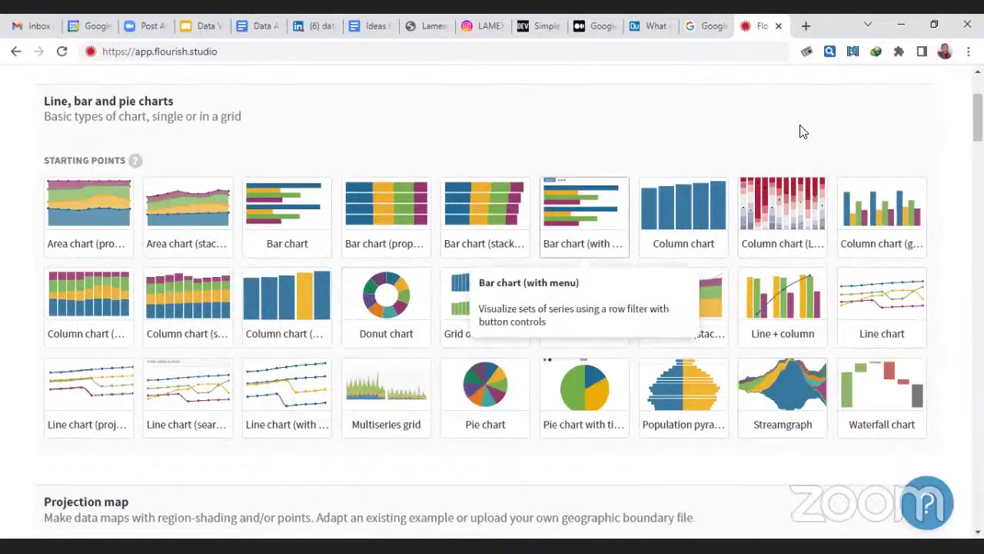
# - Review the Projection map description and its country, region and world map starting points
pyautogui.scroll(-4, 977, 115)
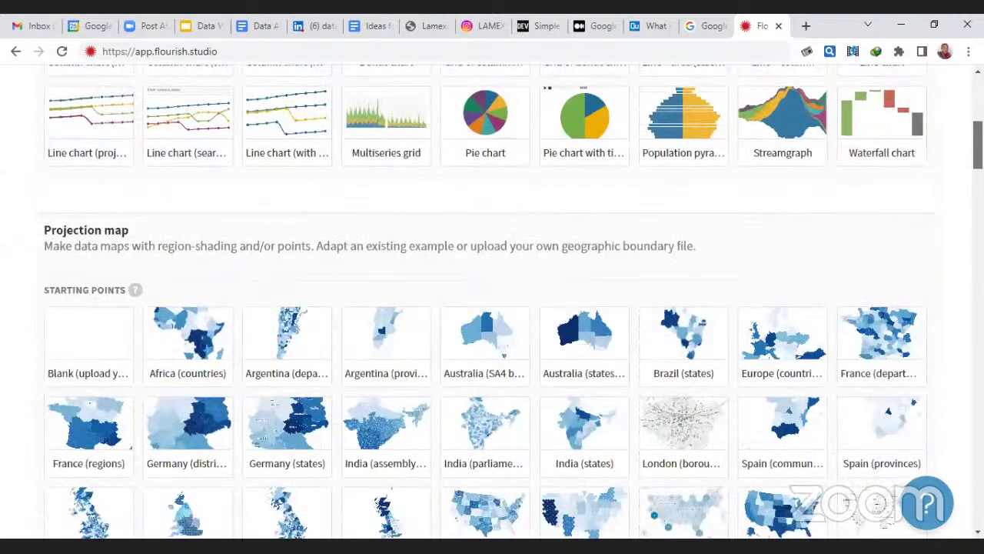
pyautogui.scroll(-1, 77, 192)
pyautogui.moveTo(79, 189); pyautogui.dragTo(173, 199)
pyautogui.click(173, 200)
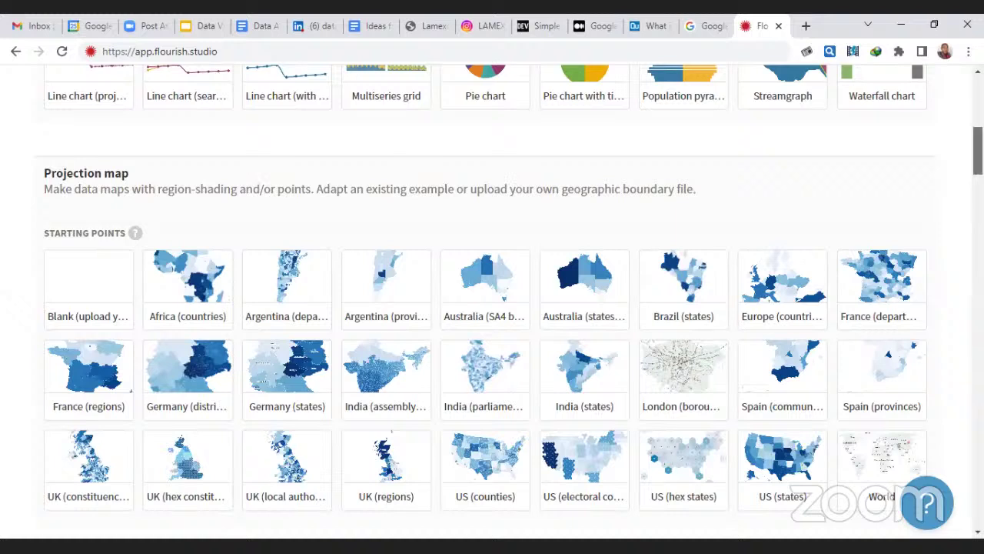
pyautogui.scroll(-1, 492, 292)
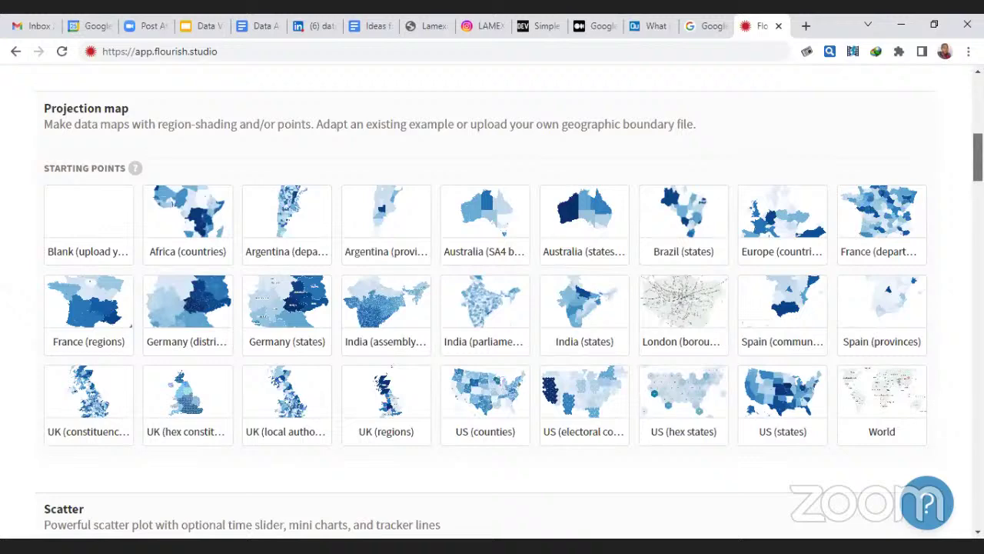
pyautogui.scroll(-2, 492, 308)
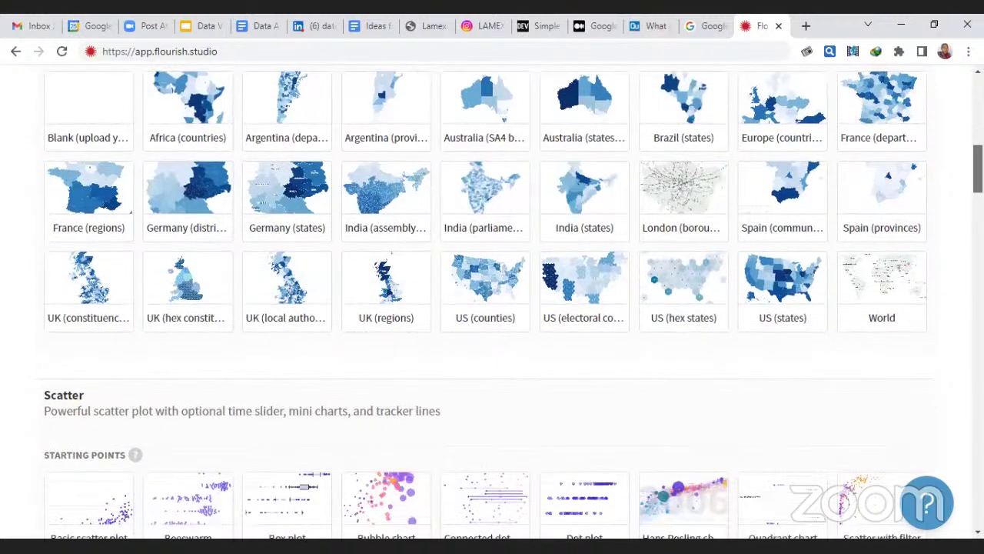
pyautogui.scroll(-1, 492, 308)
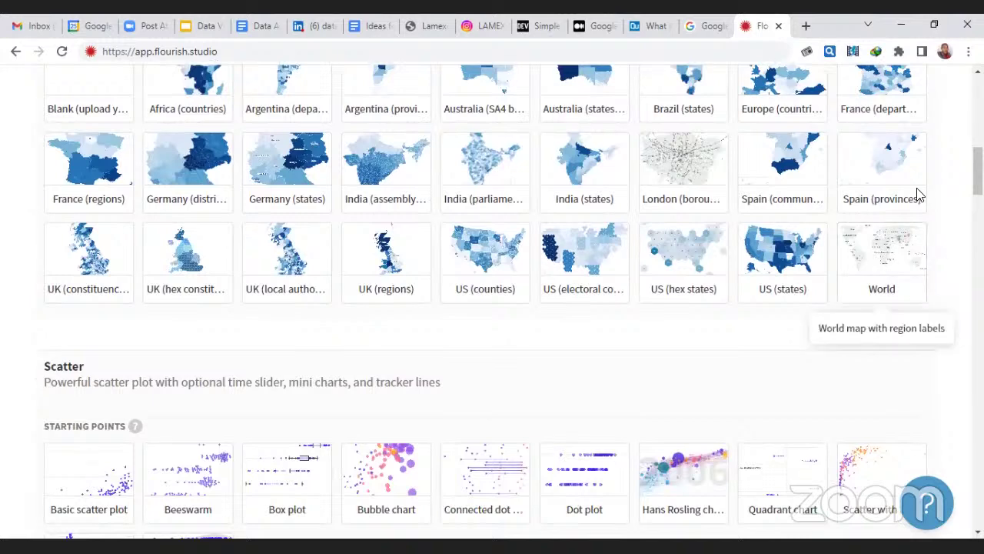
# - Review the Scatter templates and their description, including the Hans Rosling chart
pyautogui.scroll(-2, 920, 193)
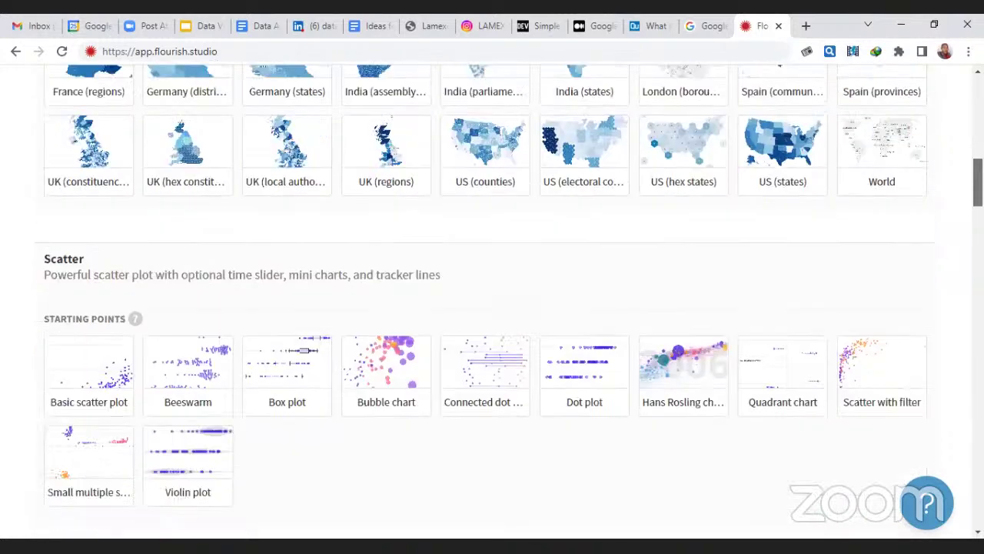
pyautogui.scroll(-2, 525, 222)
pyautogui.moveTo(131, 156); pyautogui.dragTo(224, 154)
pyautogui.click(167, 153)
pyautogui.click(197, 154)
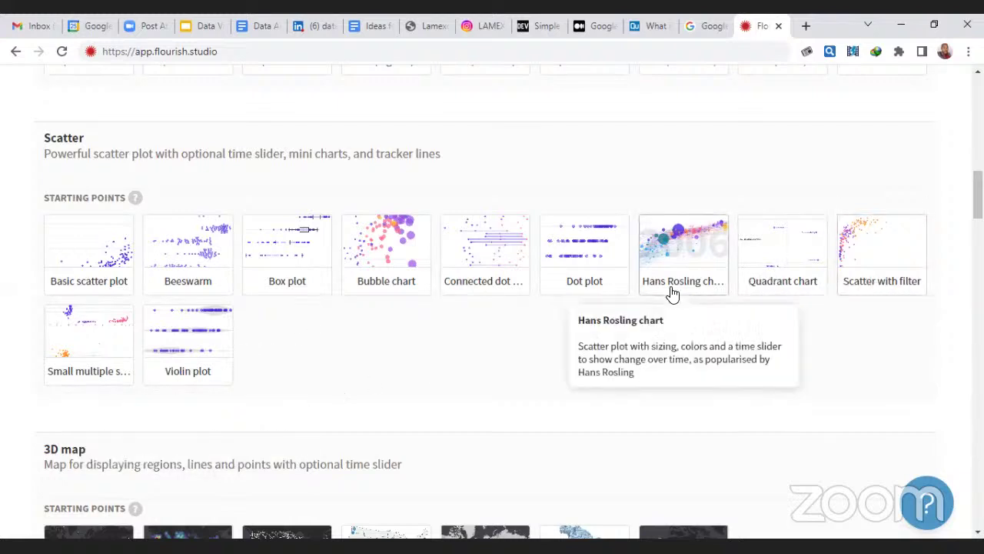
# - Examine the 3D map templates and the Hierarchy starting points such as packed circles
pyautogui.scroll(-1, 977, 196)
pyautogui.scroll(-3, 977, 196)
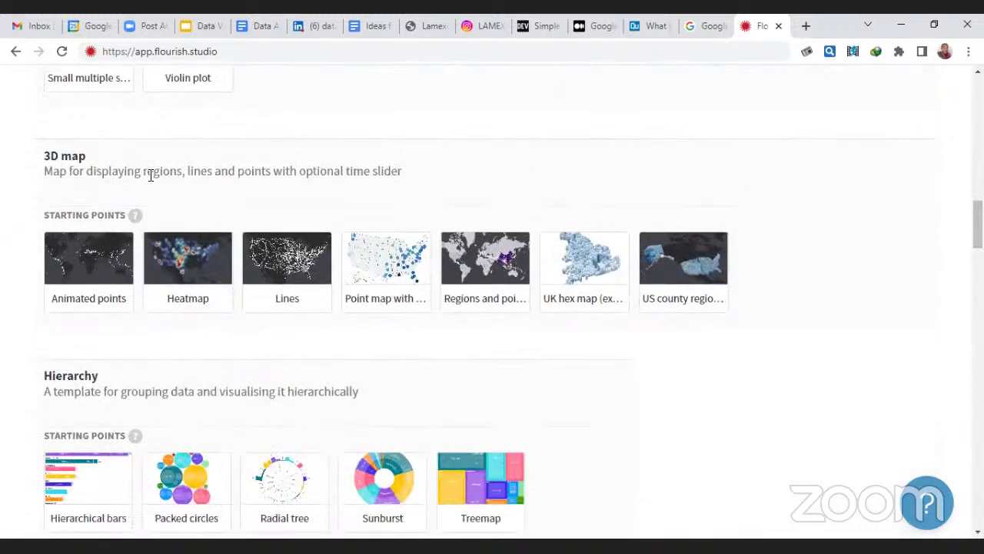
pyautogui.moveTo(149, 175); pyautogui.dragTo(219, 178)
pyautogui.click(220, 177)
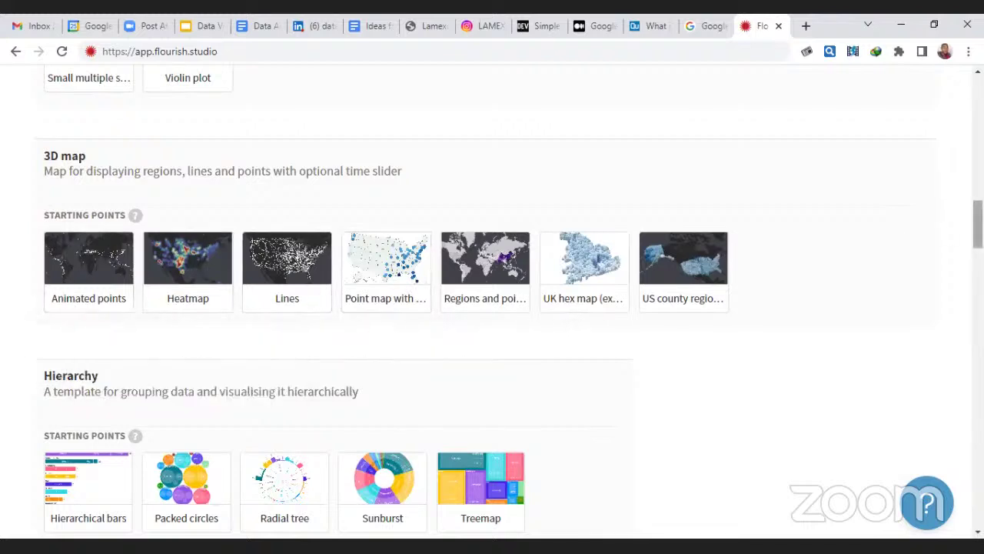
pyautogui.scroll(-3, 977, 231)
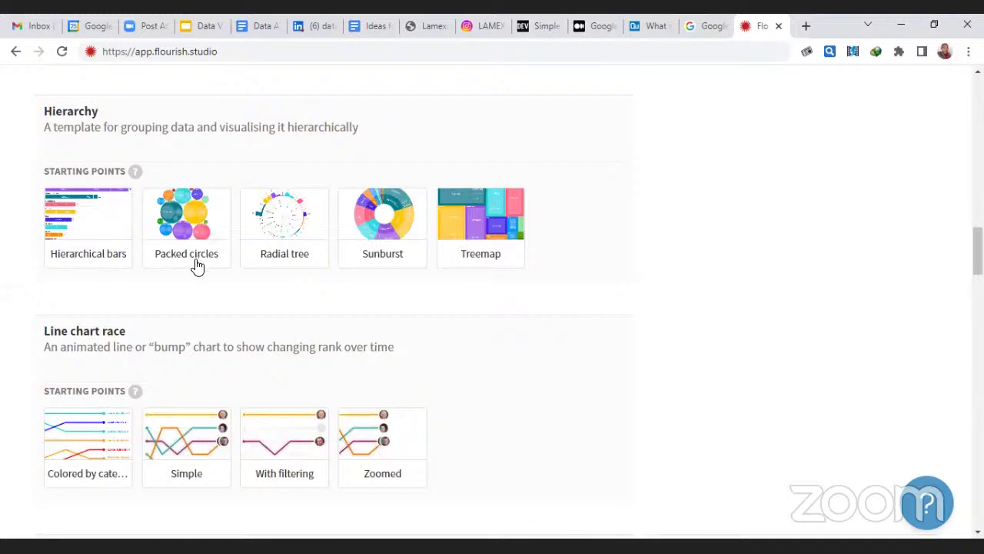
pyautogui.moveTo(196, 262)
# - Read the Line chart race description and look over the Radar chart and Bar chart race templates
pyautogui.scroll(-2, 29, 214)
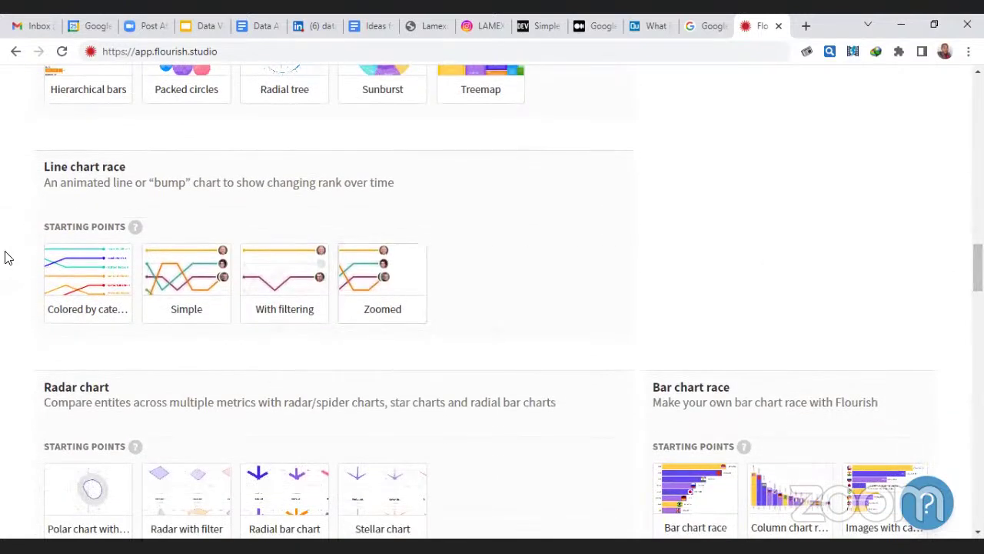
pyautogui.moveTo(82, 183); pyautogui.dragTo(107, 183)
pyautogui.click(110, 184)
pyautogui.doubleClick(120, 184)
pyautogui.click(123, 185)
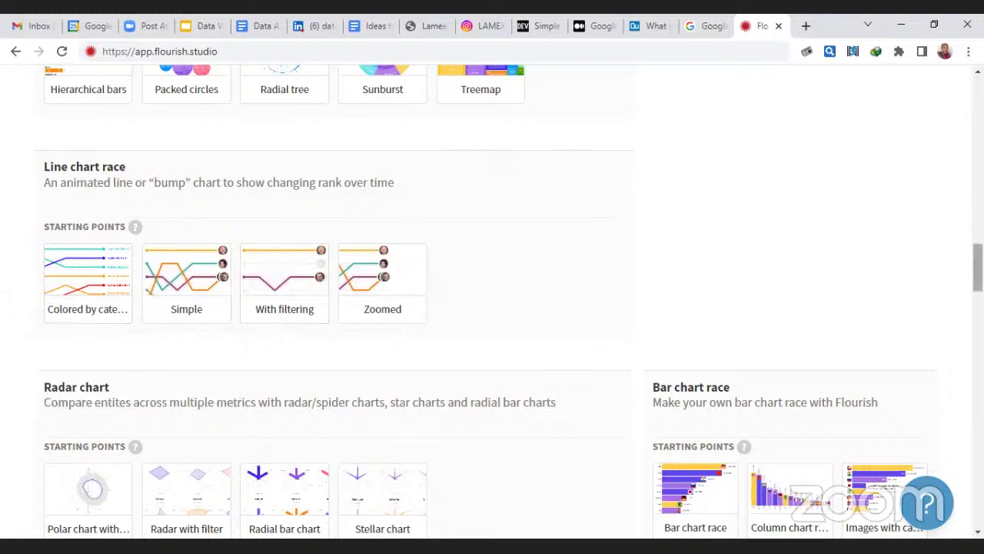
pyautogui.scroll(-3, 976, 270)
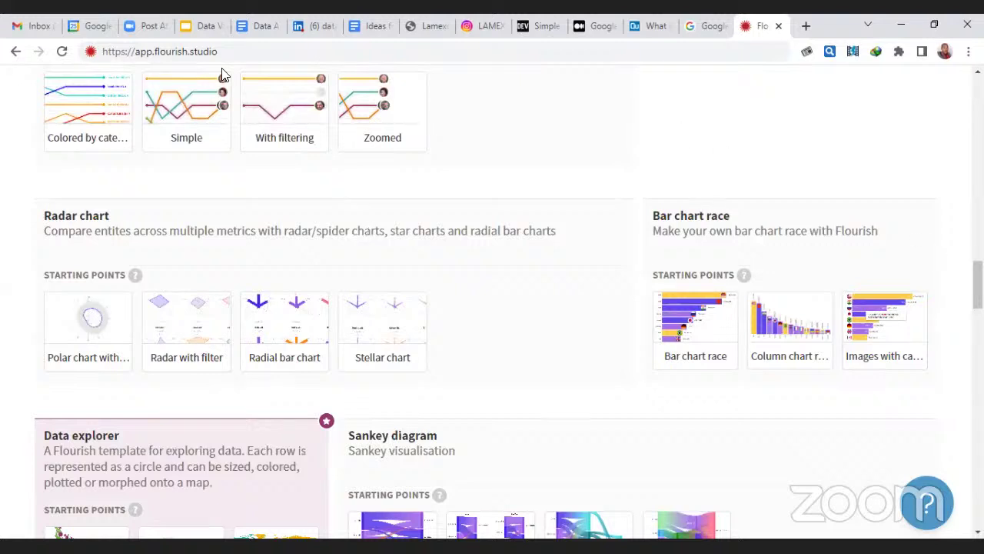
pyautogui.moveTo(690, 344)
# - Look over the templates from Data explorer and Sankey diagram through Heatmap, Pictogram, Survey, Table and Timeline
pyautogui.scroll(-3, 490, 225)
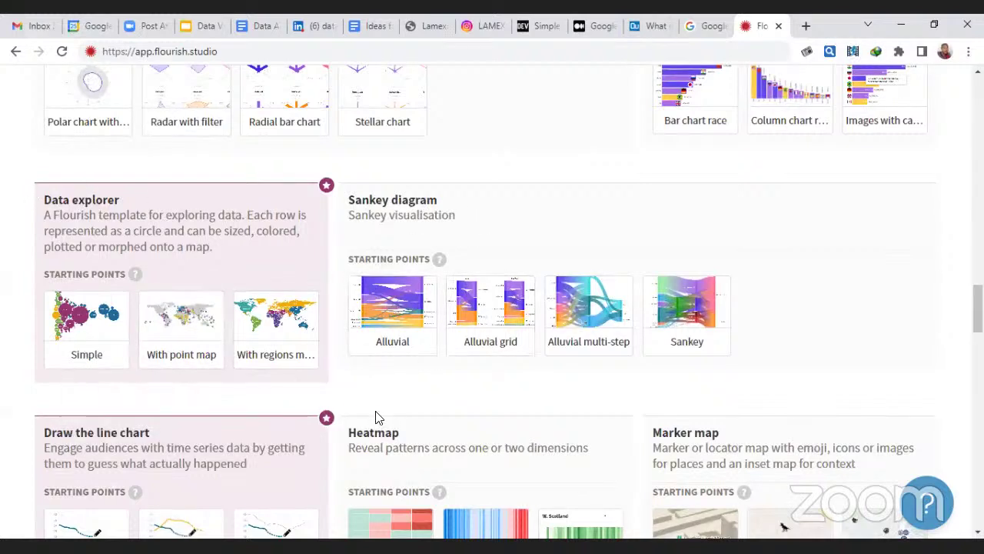
pyautogui.scroll(-1, 823, 446)
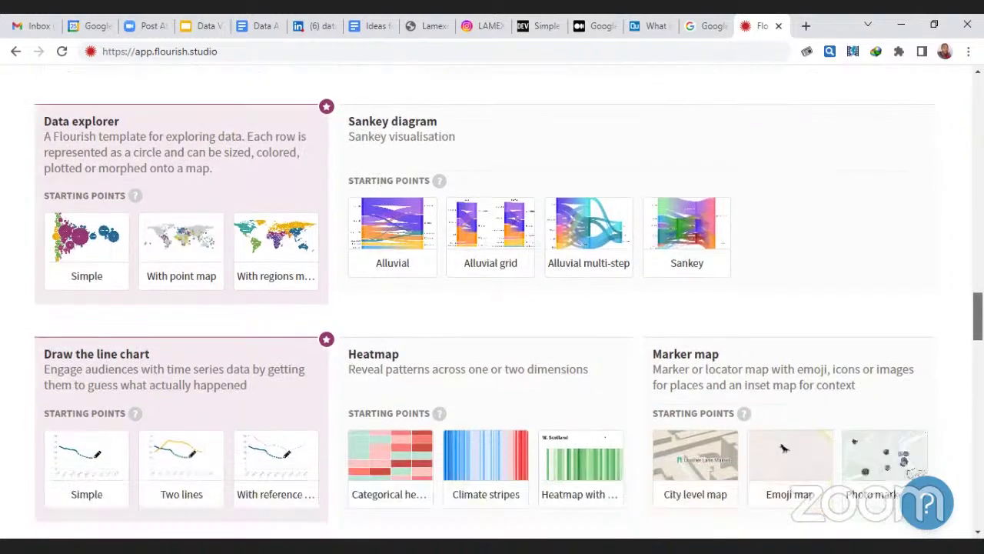
pyautogui.scroll(-6, 782, 448)
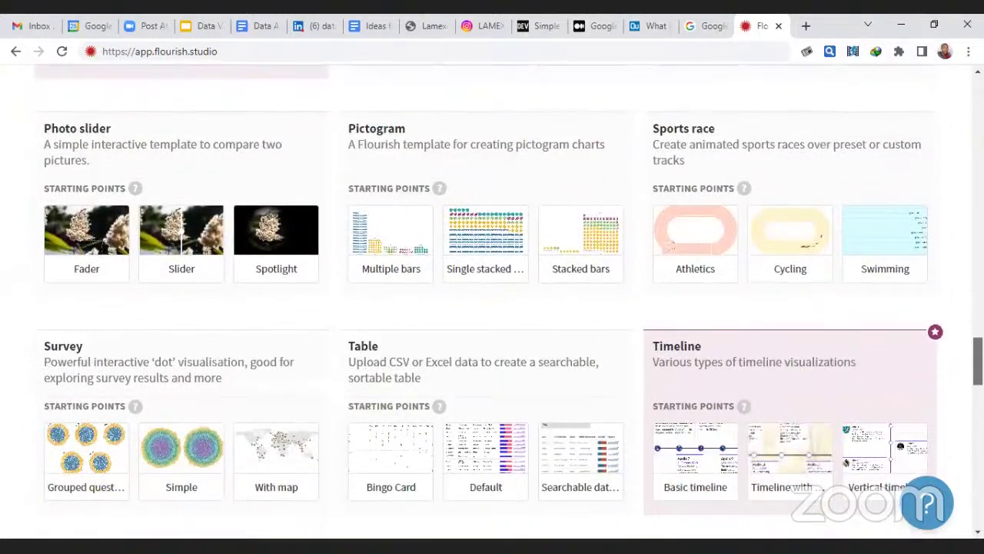
pyautogui.scroll(-3, 783, 448)
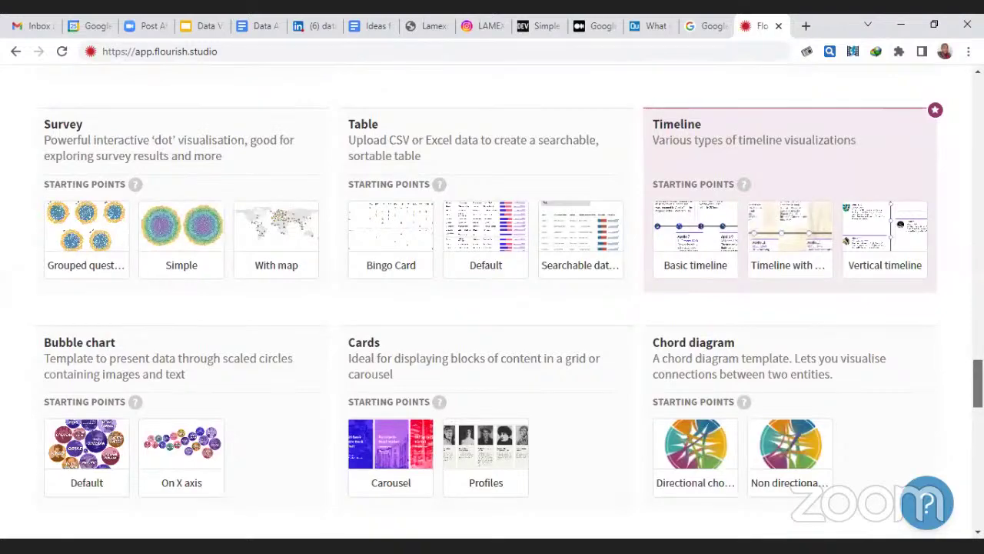
pyautogui.scroll(-5, 790, 231)
# - Survey the remaining templates, from Connections globe and Parliament chart to Word cloud, Gantt chart, Quiz and SVG annotator
pyautogui.scroll(-9, 492, 302)
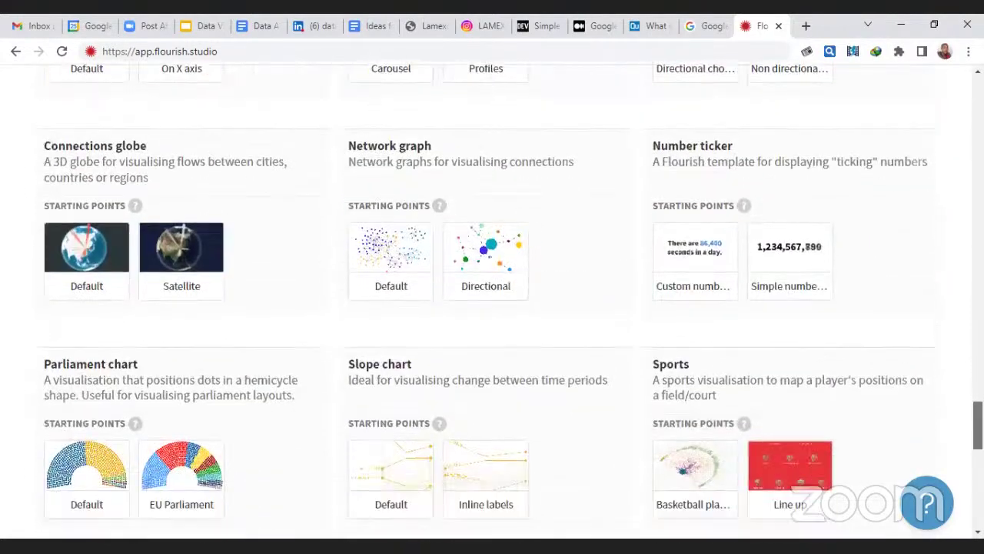
pyautogui.scroll(5, 315, 428)
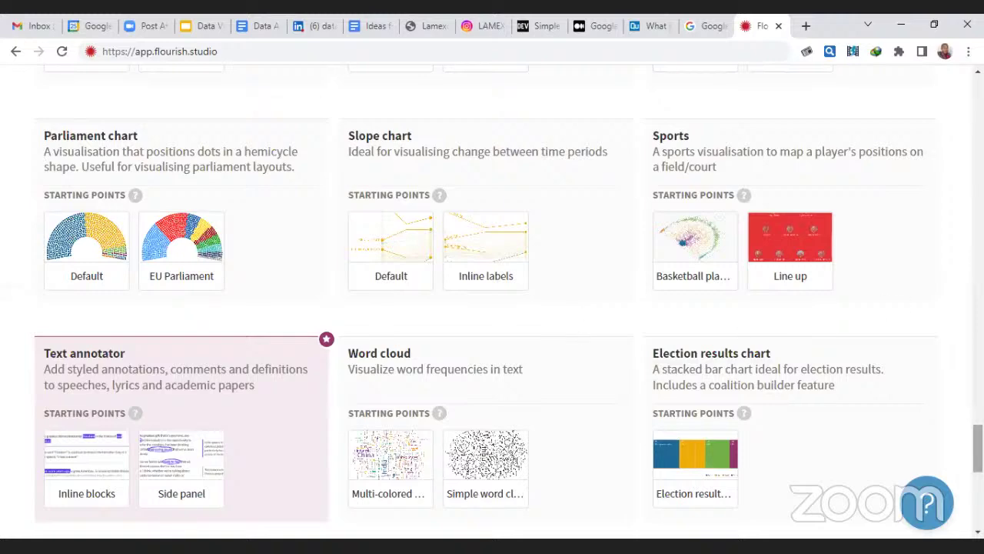
pyautogui.scroll(-4, 492, 307)
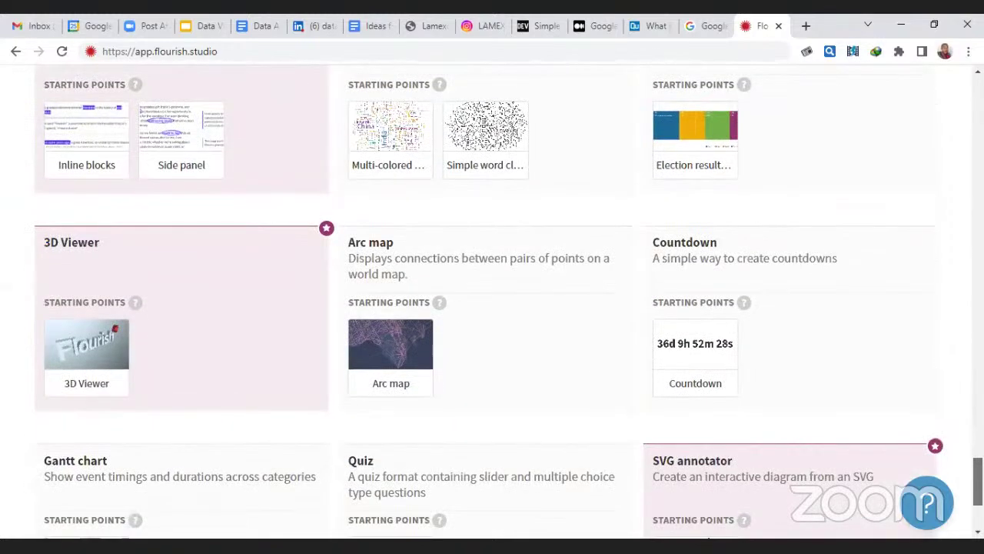
pyautogui.scroll(-3, 492, 307)
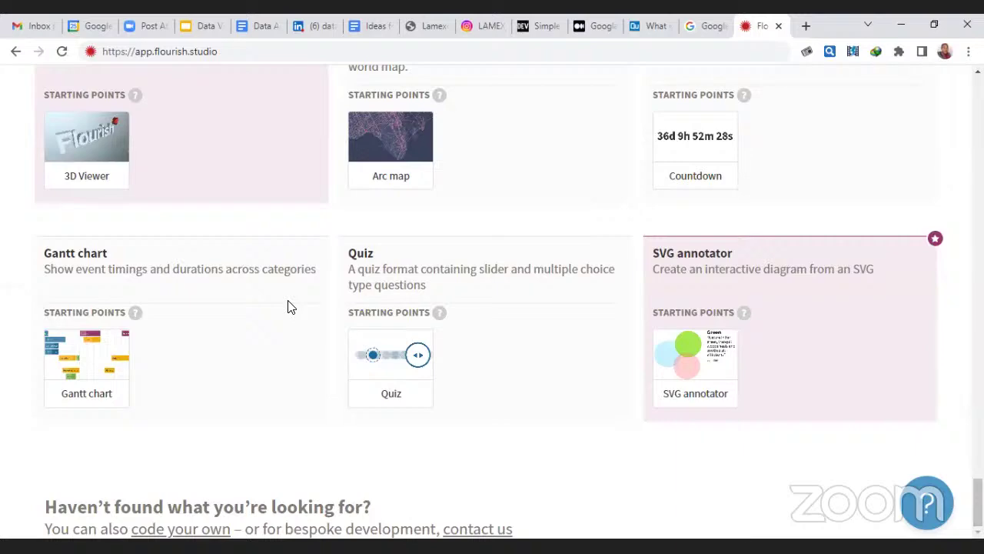
pyautogui.scroll(5, 291, 306)
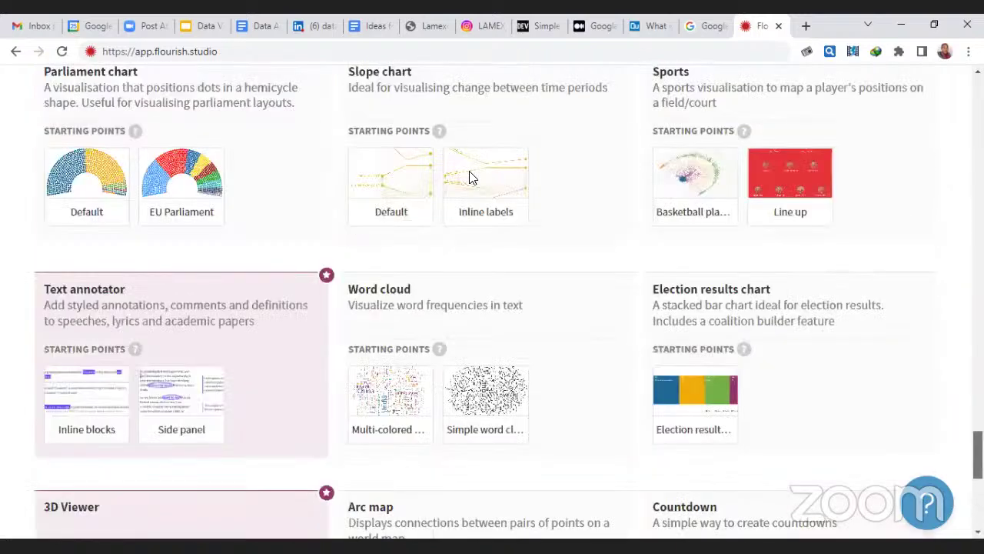
# - Create a new visualisation from the Bar chart starting point under Line, bar and pie charts
pyautogui.scroll(15, 471, 178)
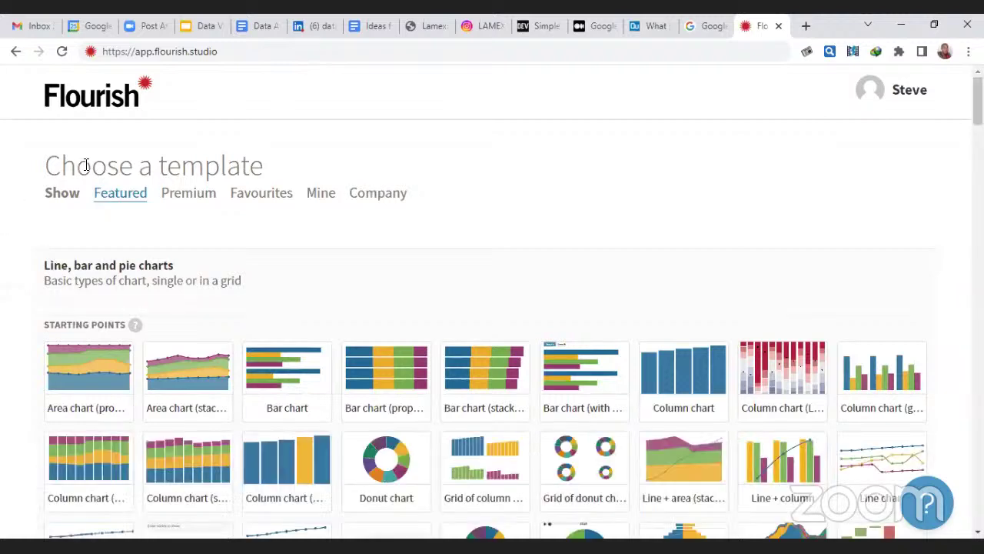
pyautogui.click(288, 358)
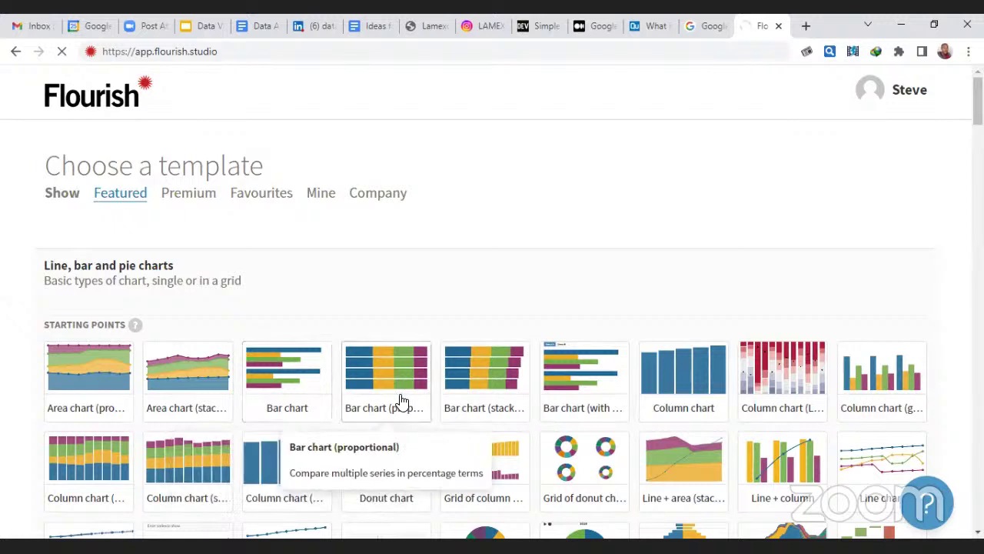
pyautogui.click(604, 375)
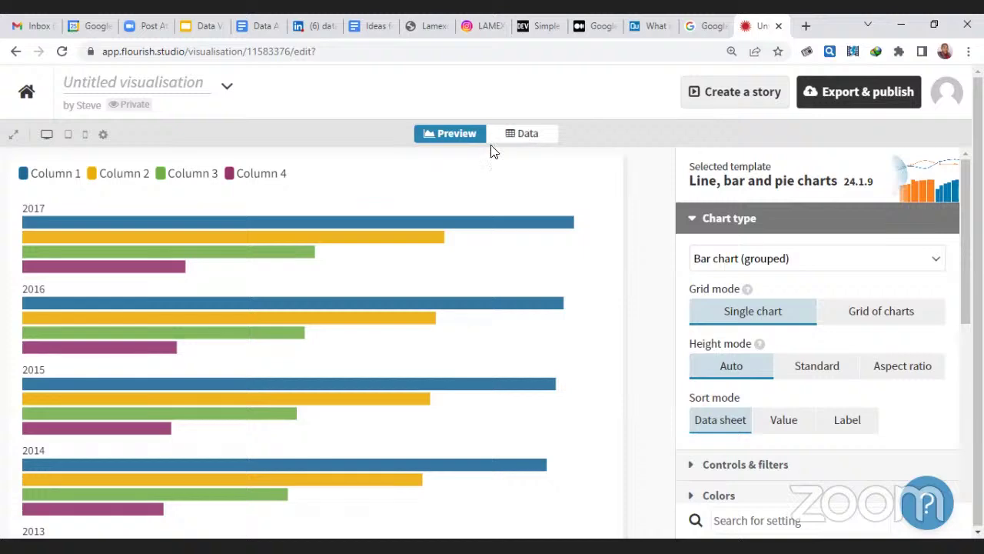
# - Compare the grouped bar chart's preview with its data sheet and inspect the 2017 bar for Column 1
pyautogui.click(523, 135)
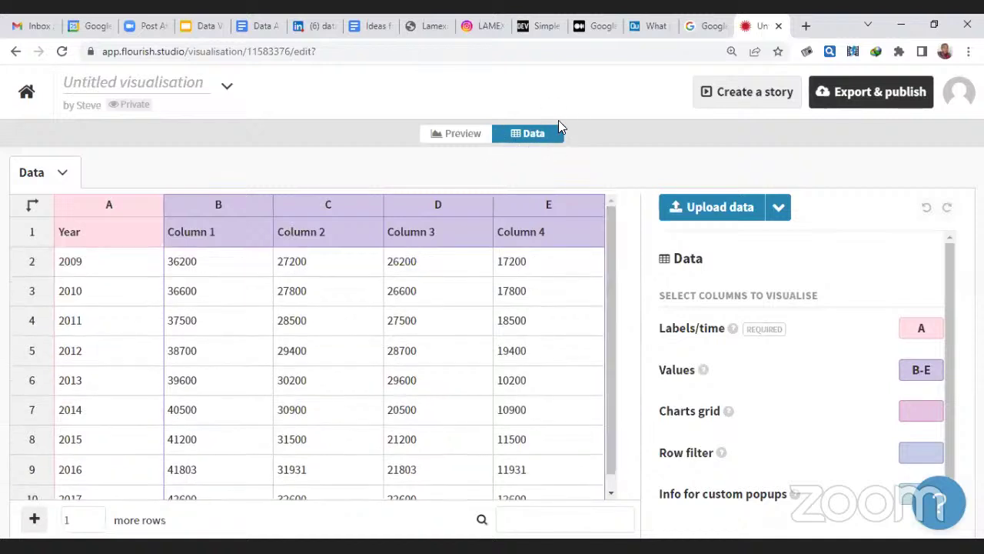
pyautogui.click(462, 133)
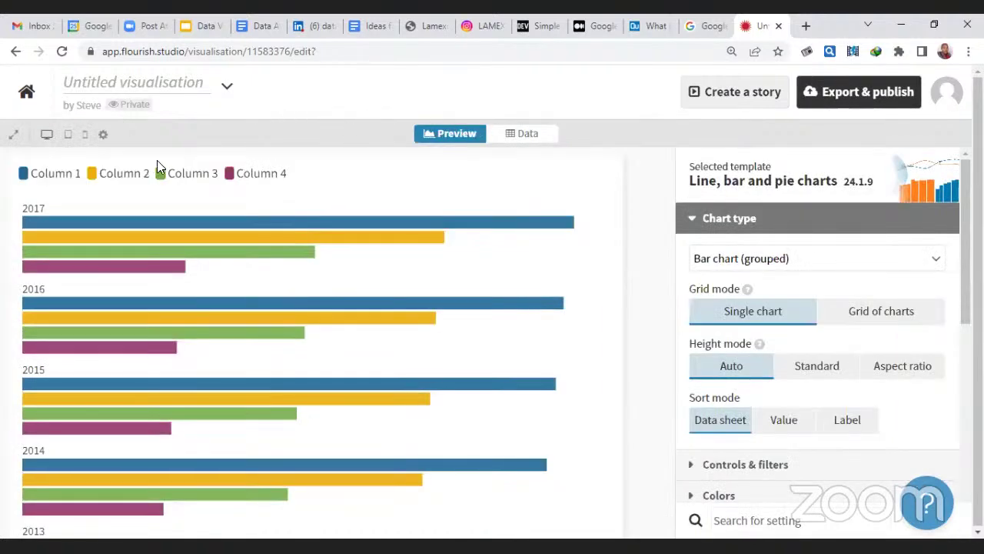
pyautogui.click(532, 134)
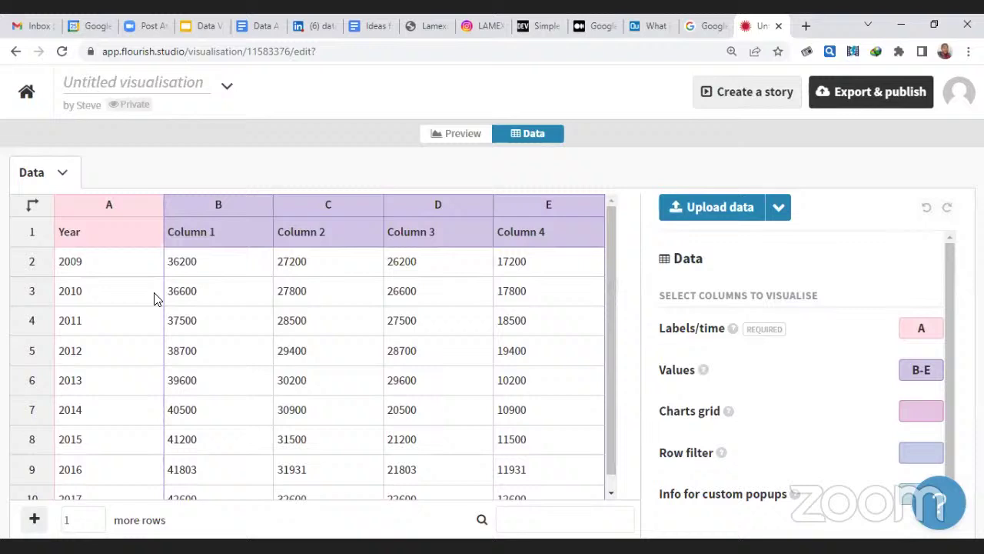
pyautogui.click(453, 139)
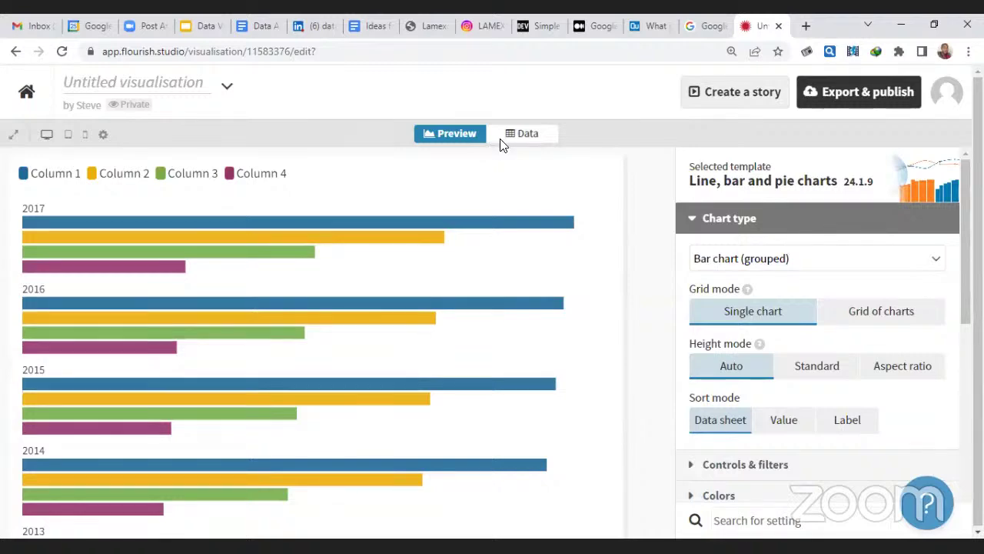
pyautogui.click(501, 142)
pyautogui.click(466, 136)
pyautogui.moveTo(382, 228)
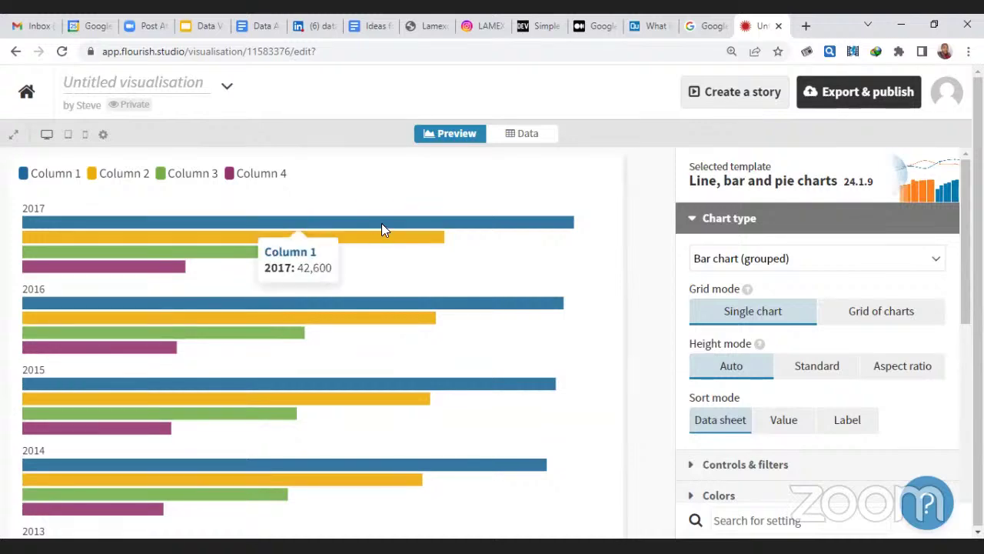
pyautogui.click(507, 135)
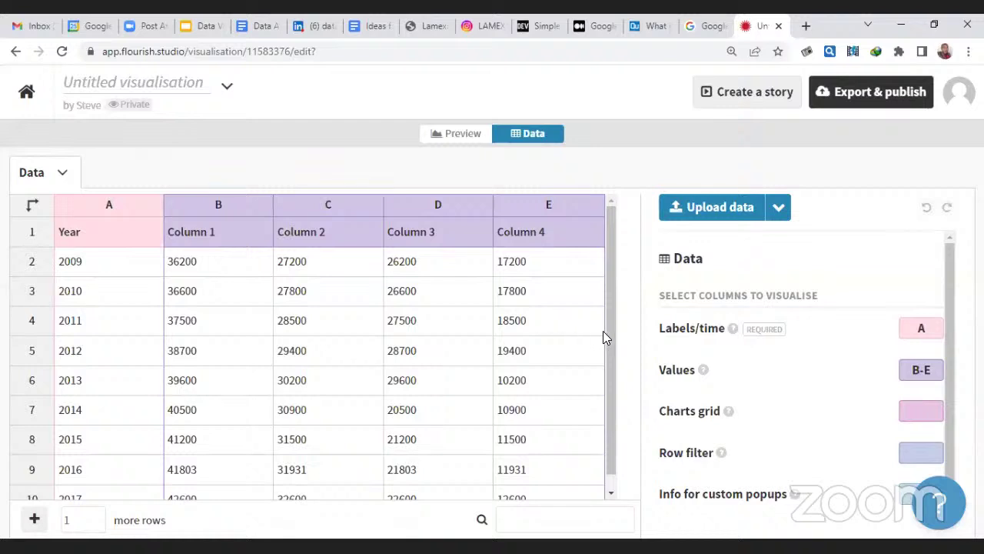
pyautogui.moveTo(607, 333); pyautogui.dragTo(600, 293)
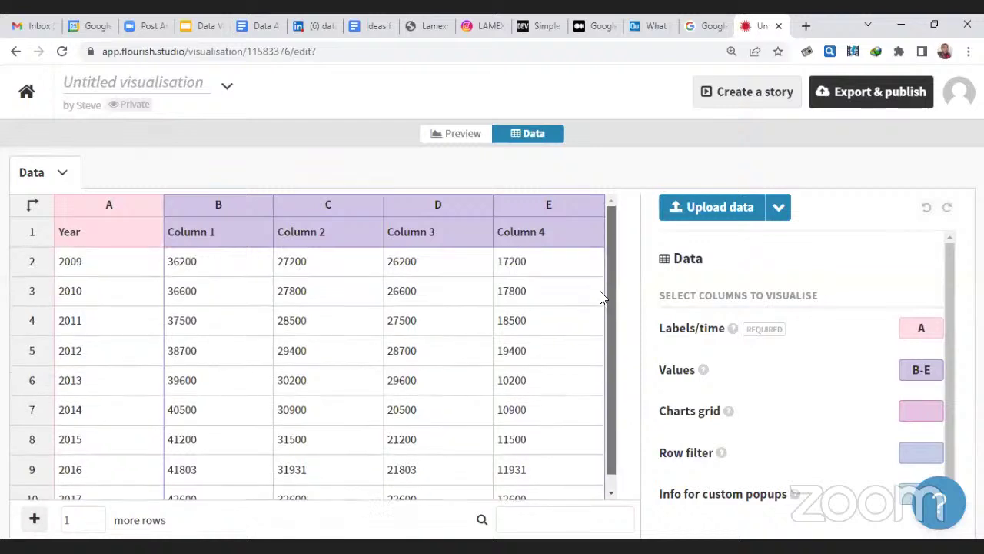
pyautogui.click(462, 134)
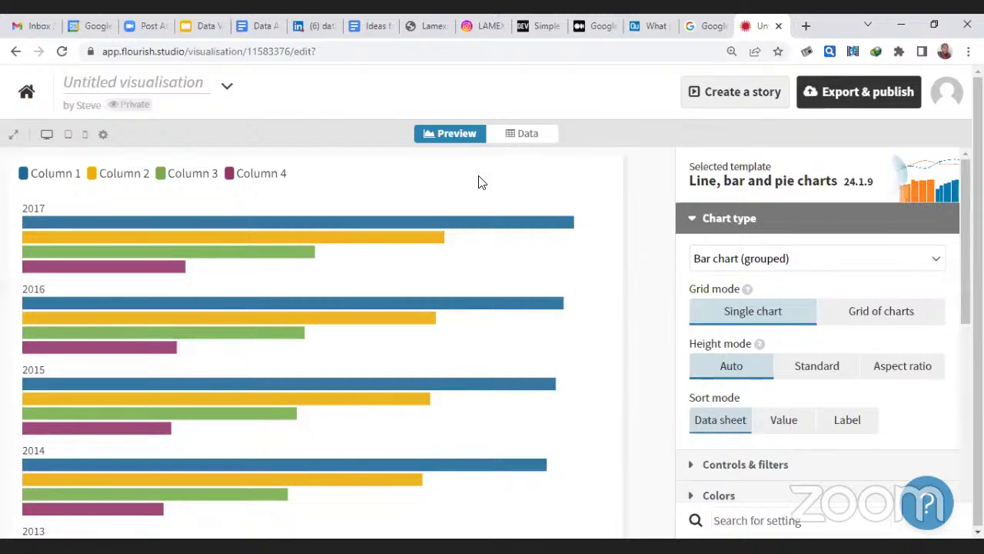
# - Clear all headers and values in columns B to E of the data sheet, keeping the Year column
pyautogui.click(518, 133)
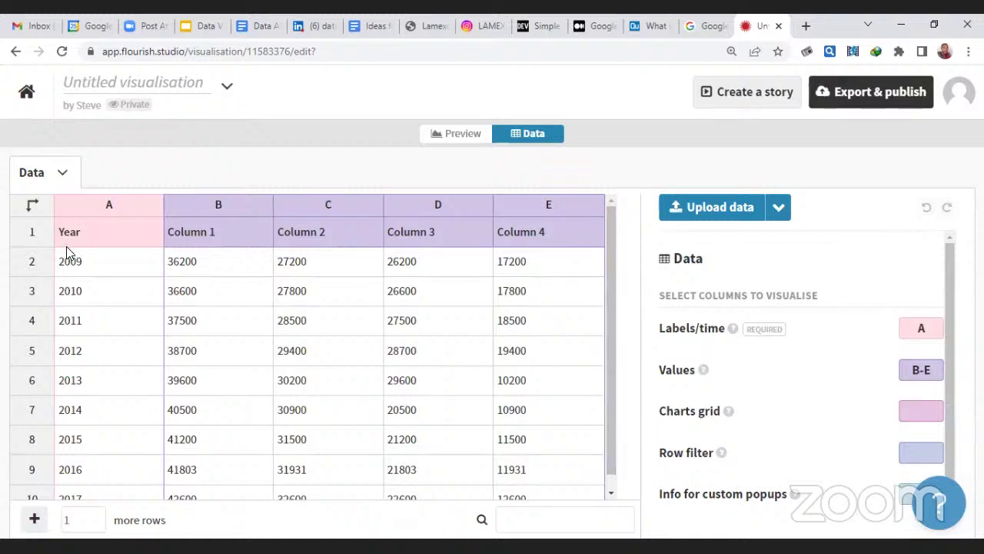
pyautogui.moveTo(68, 248); pyautogui.dragTo(543, 495)
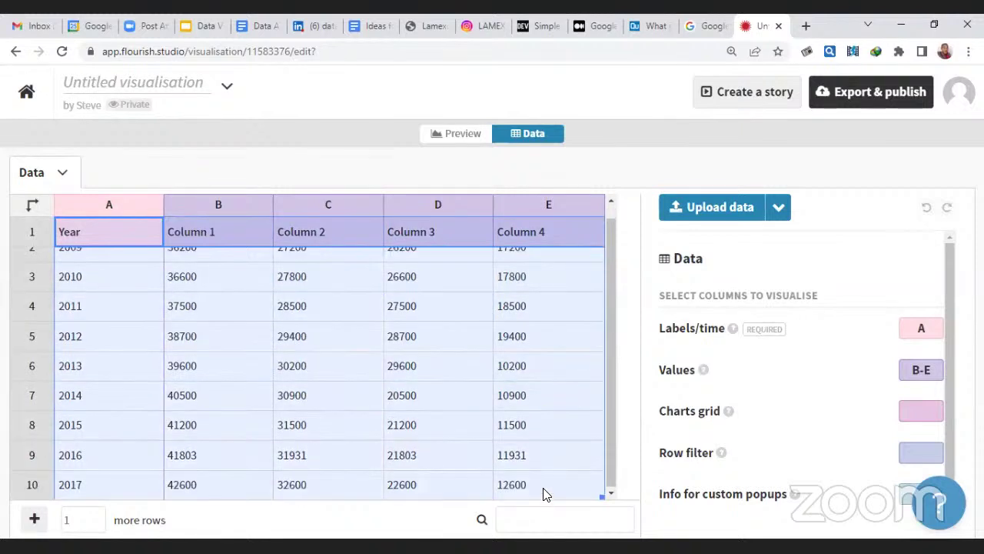
pyautogui.click(320, 400)
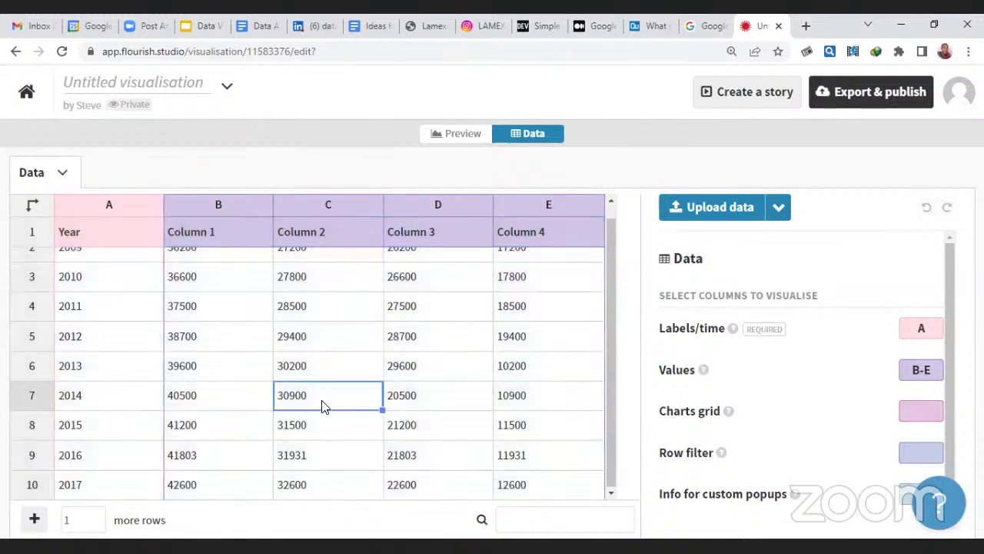
pyautogui.click(248, 230)
pyautogui.moveTo(250, 230); pyautogui.dragTo(521, 498)
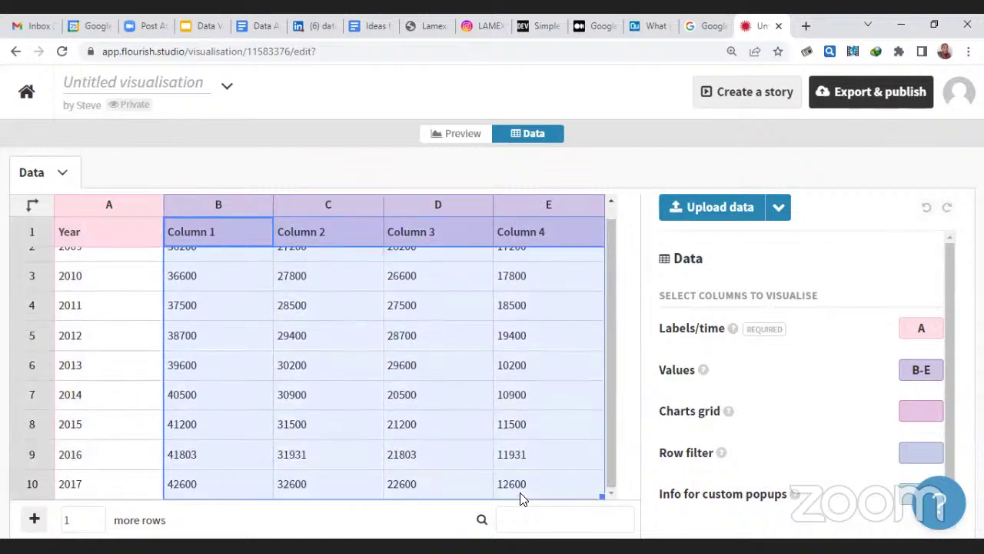
pyautogui.press('Delete')
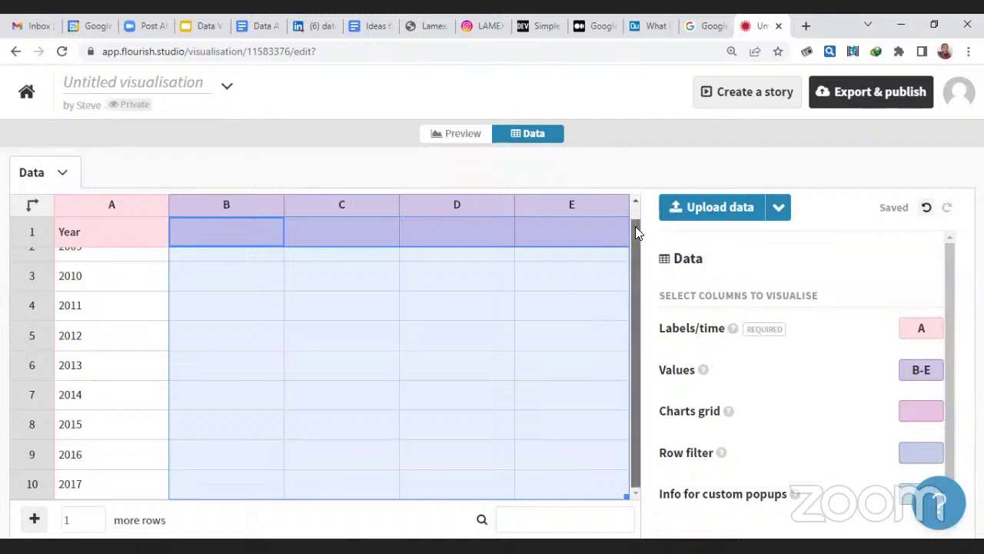
# - Enter Kenya and South Sudan as the headers of columns B and C
pyautogui.moveTo(634, 226); pyautogui.dragTo(637, 180)
pyautogui.click(131, 318)
pyautogui.click(171, 271)
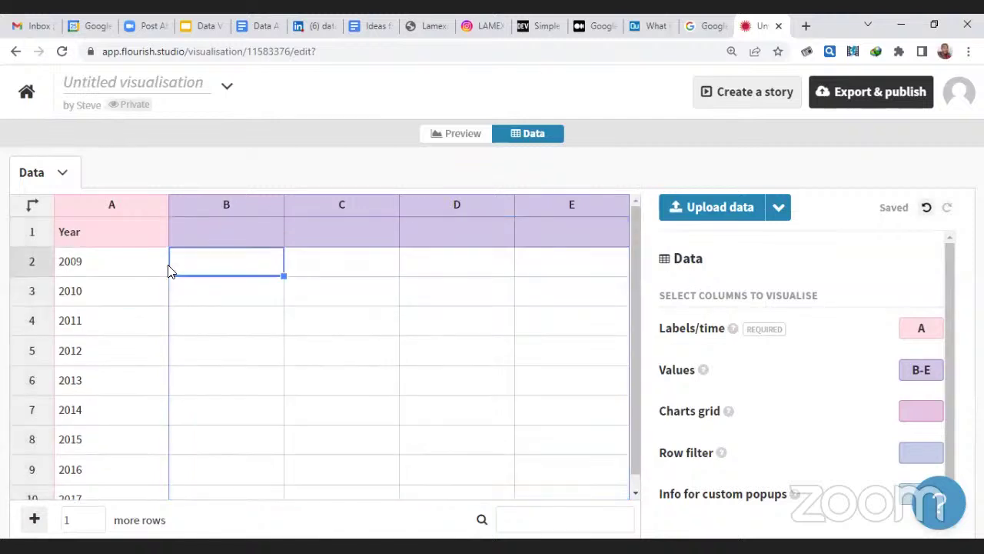
pyautogui.click(188, 244)
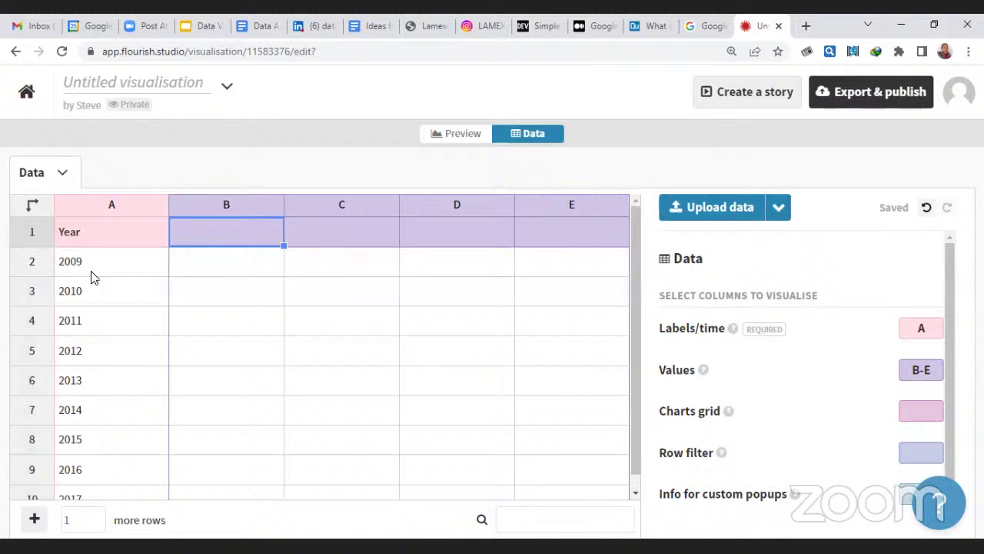
pyautogui.doubleClick(198, 233)
pyautogui.write('Key')
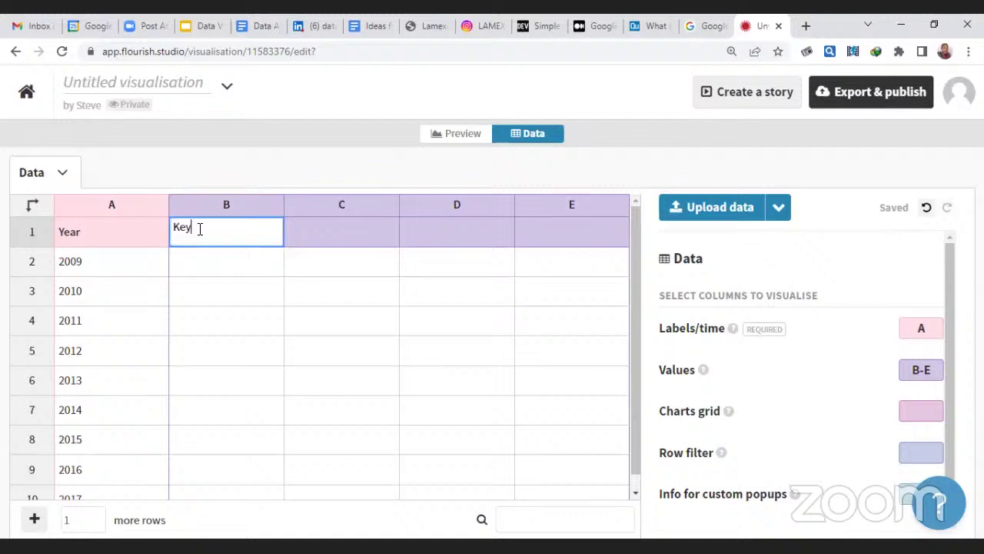
pyautogui.press('BackSpace')
pyautogui.write('nya')
pyautogui.press('Tab')
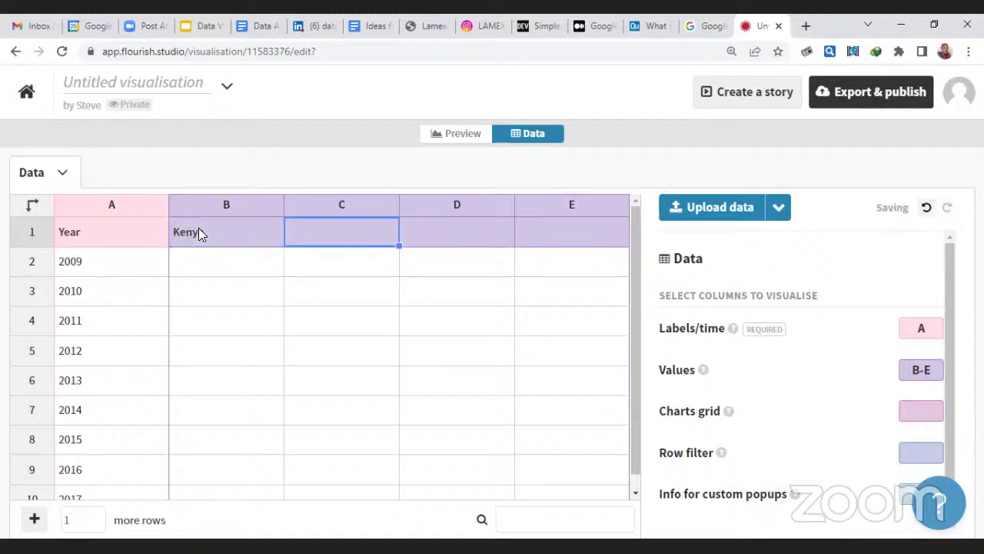
pyautogui.write('South Sudab')
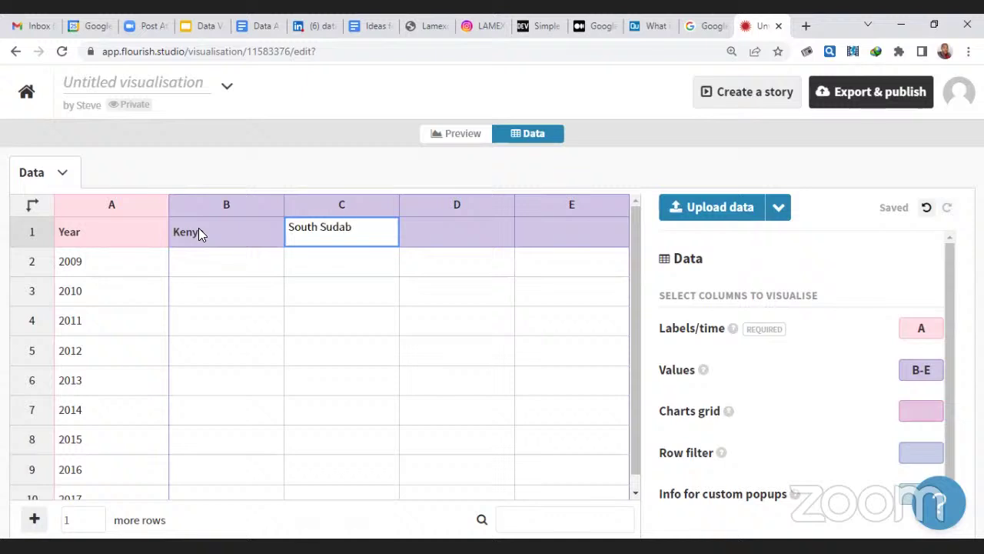
pyautogui.press('BackSpace')
pyautogui.write('n')
# - Enter 4 for both countries in 2009, and 7 for Kenya and 6 for South Sudan in 2010
pyautogui.click(198, 257)
pyautogui.write('4')
pyautogui.press('Tab')
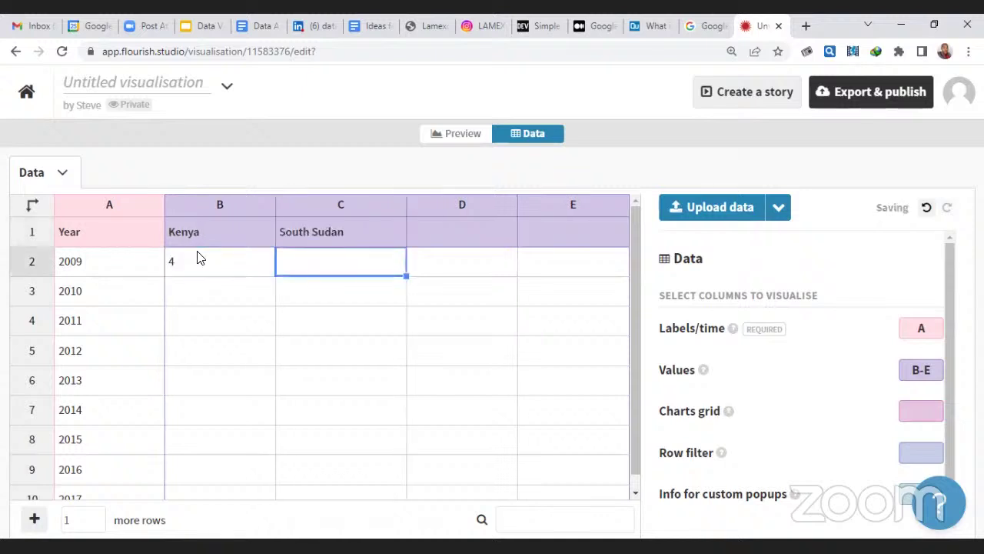
pyautogui.write('4')
pyautogui.press('Return')
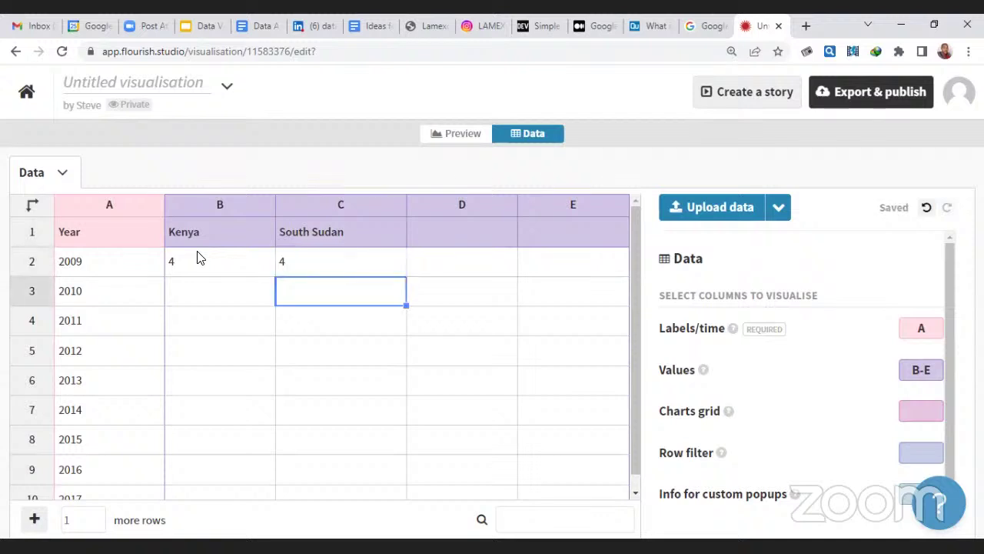
pyautogui.write('6')
pyautogui.hotkey('shift', 'Tab')
pyautogui.write('7')
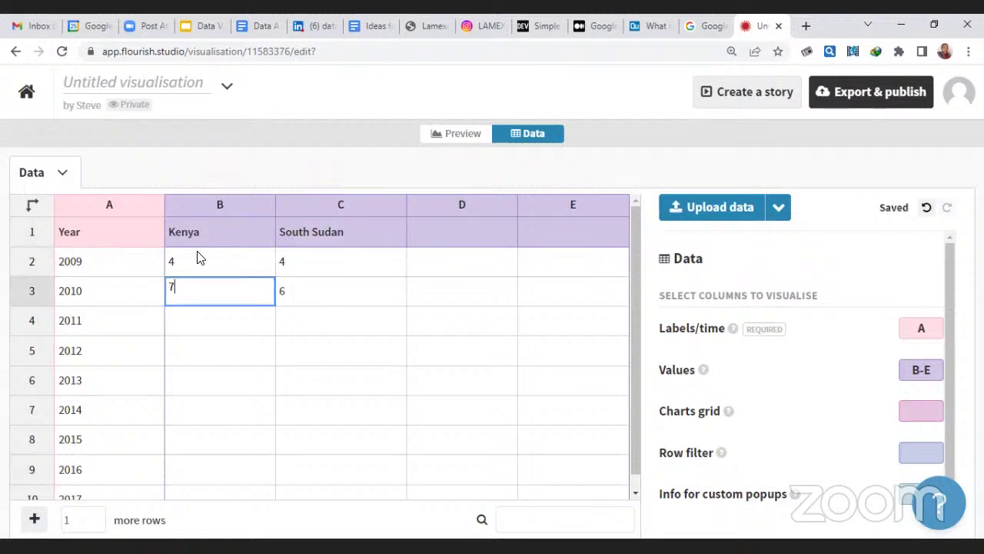
pyautogui.press('Return')
# - Set Kenya's value for 2012 to 9
pyautogui.press('Down')
pyautogui.write('78')
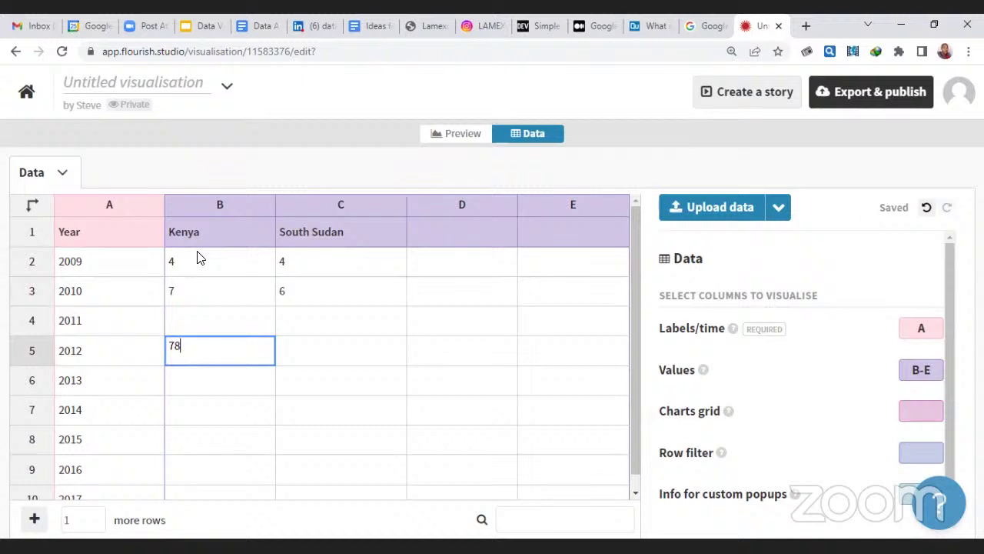
pyautogui.press('Up')
pyautogui.press('Down')
pyautogui.write('9')
pyautogui.press('Up')
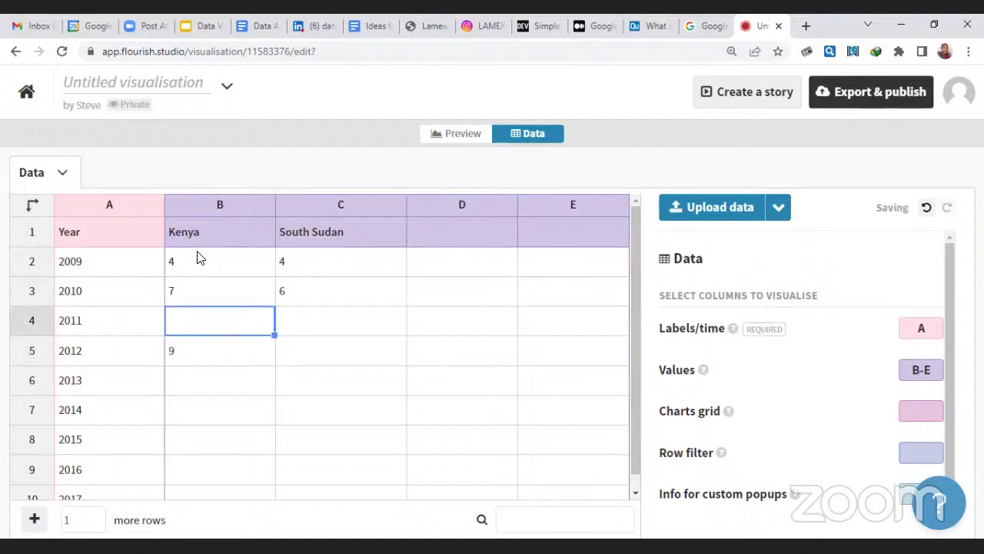
# - Enter Kenya's remaining values: 6 for 2011, 8 for 2013, 1 for 2014, 4 for 2015, 2 for 2016 and 8 for 2017
pyautogui.write('6')
pyautogui.press('Down')
pyautogui.press('Down')
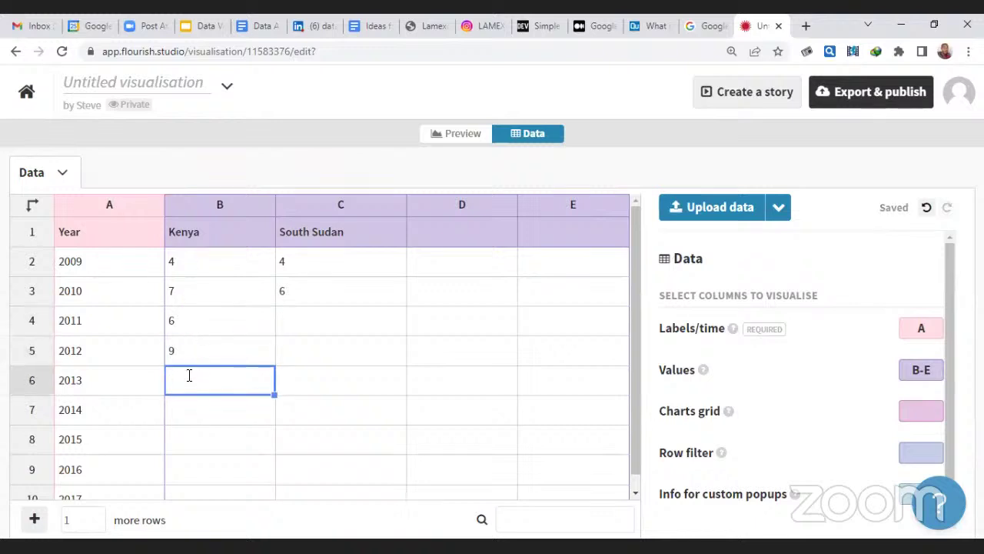
pyautogui.write('8')
pyautogui.press('Return')
pyautogui.write('1')
pyautogui.press('Return')
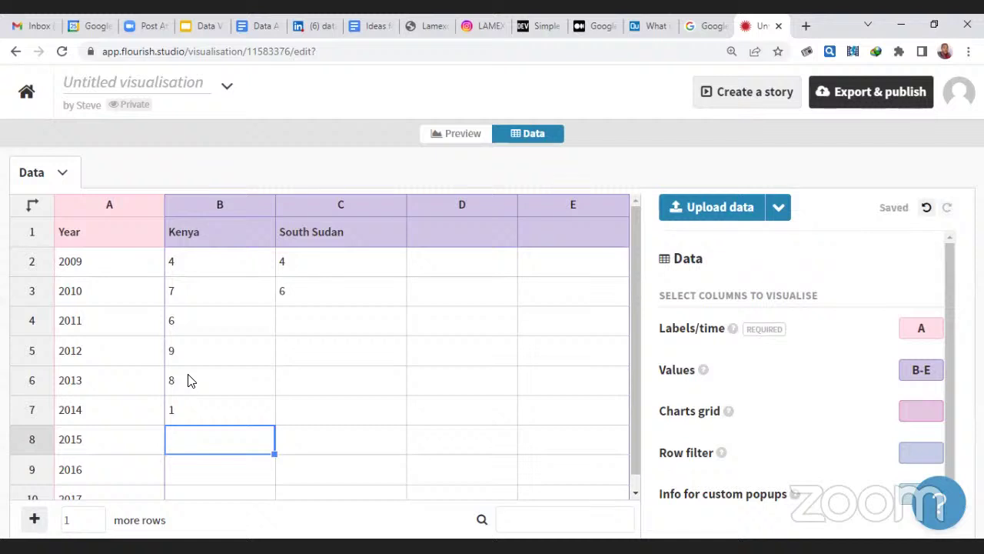
pyautogui.write('4')
pyautogui.press('Return')
pyautogui.write('2')
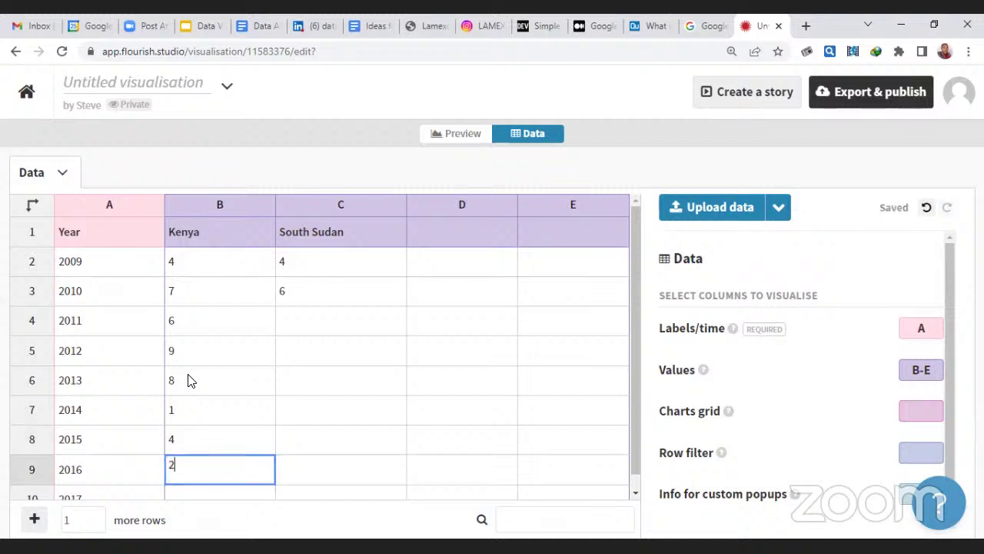
pyautogui.press('Return')
pyautogui.write('8')
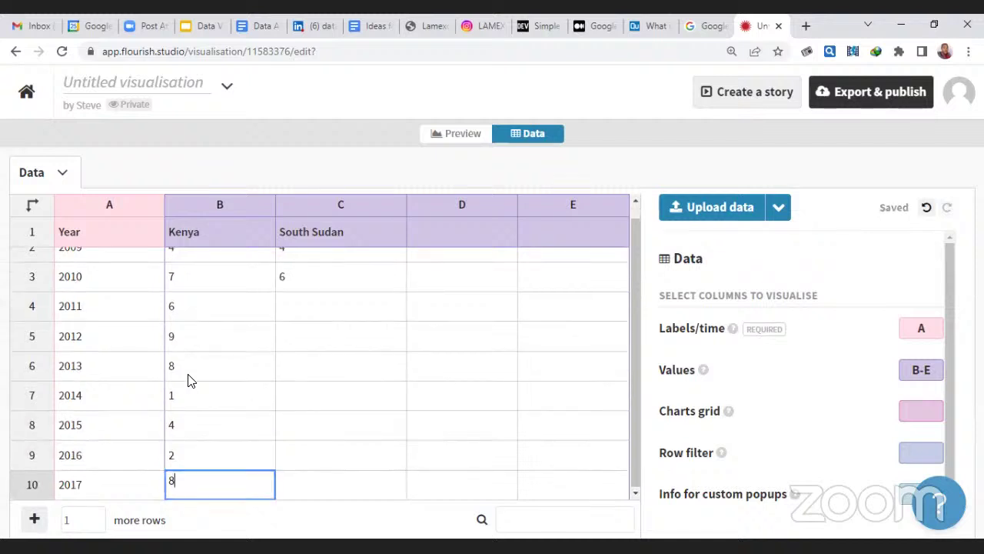
# - Enter South Sudan's values 1, 9, 9, 5, 1, 3 and 4 for the years 2011 to 2017
pyautogui.click(312, 318)
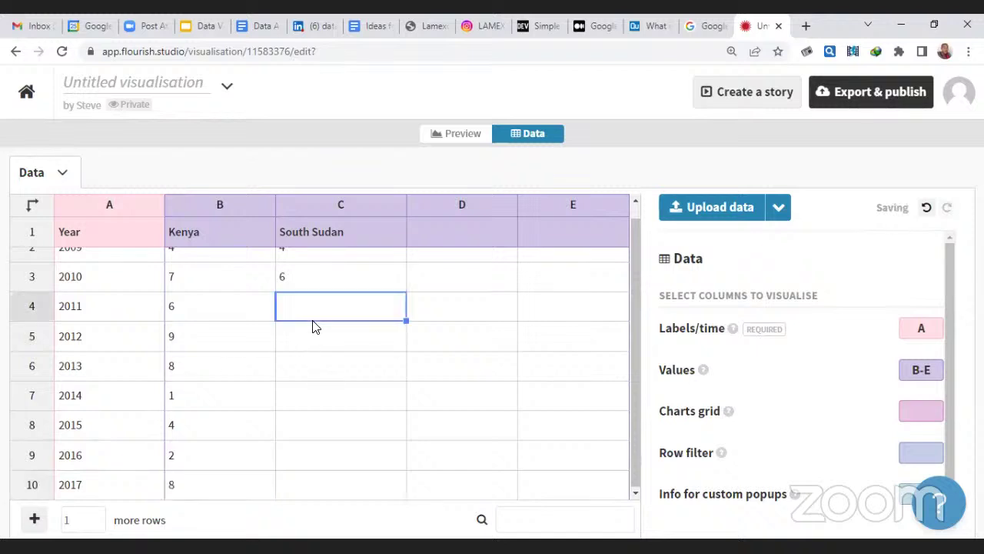
pyautogui.write('1')
pyautogui.press('Return')
pyautogui.write('9')
pyautogui.press('Return')
pyautogui.write('9')
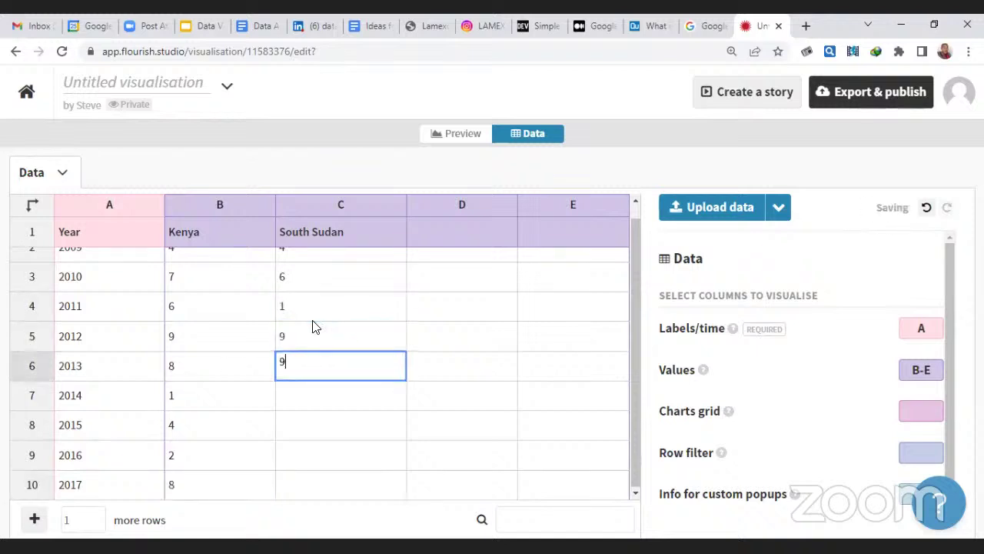
pyautogui.press('Return')
pyautogui.write('5')
pyautogui.press('Return')
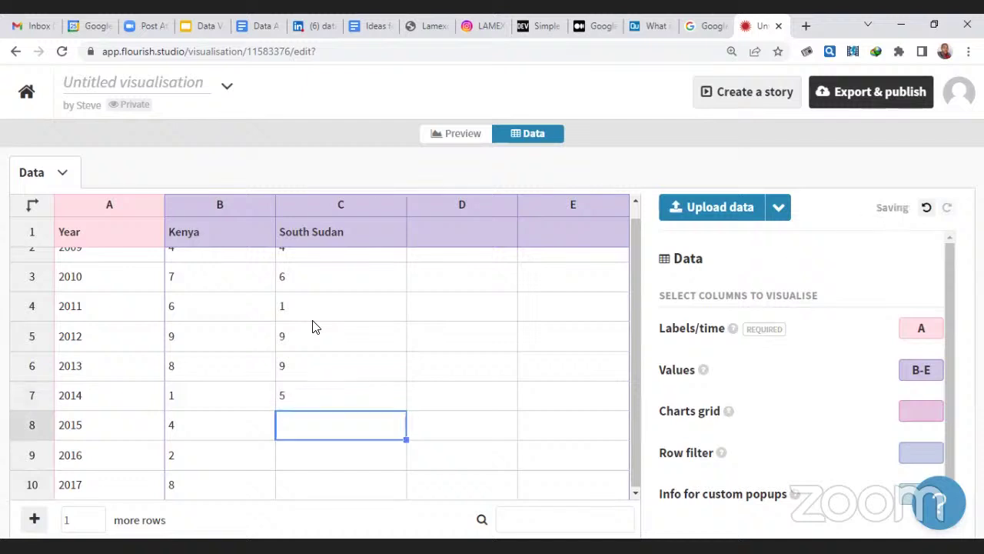
pyautogui.write('1')
pyautogui.press('Return')
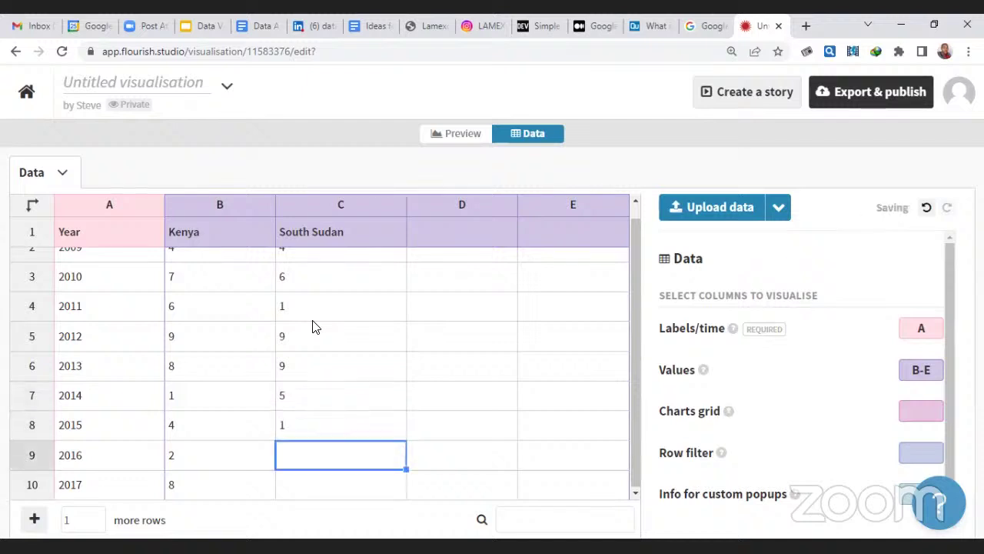
pyautogui.write('3')
pyautogui.press('Return')
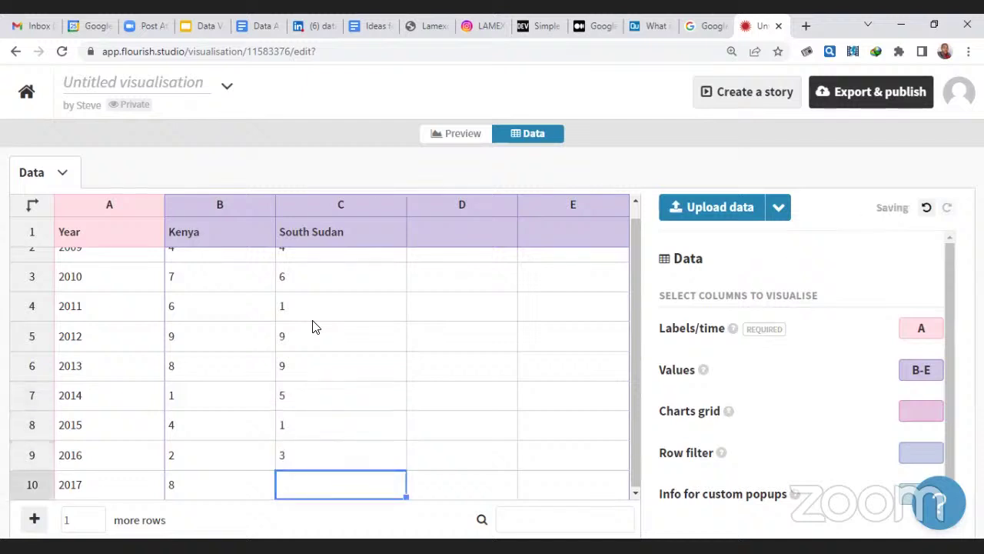
pyautogui.write('4')
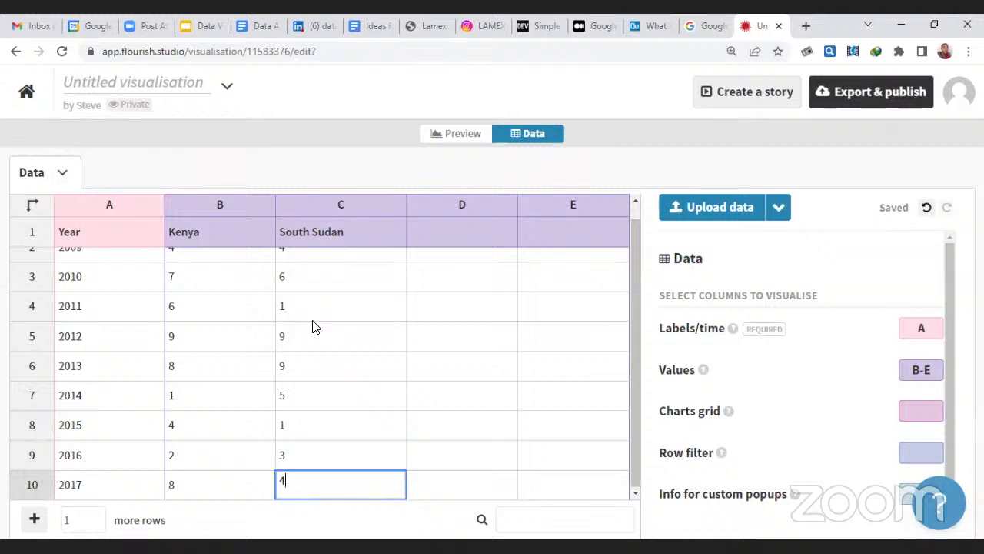
pyautogui.click(322, 313)
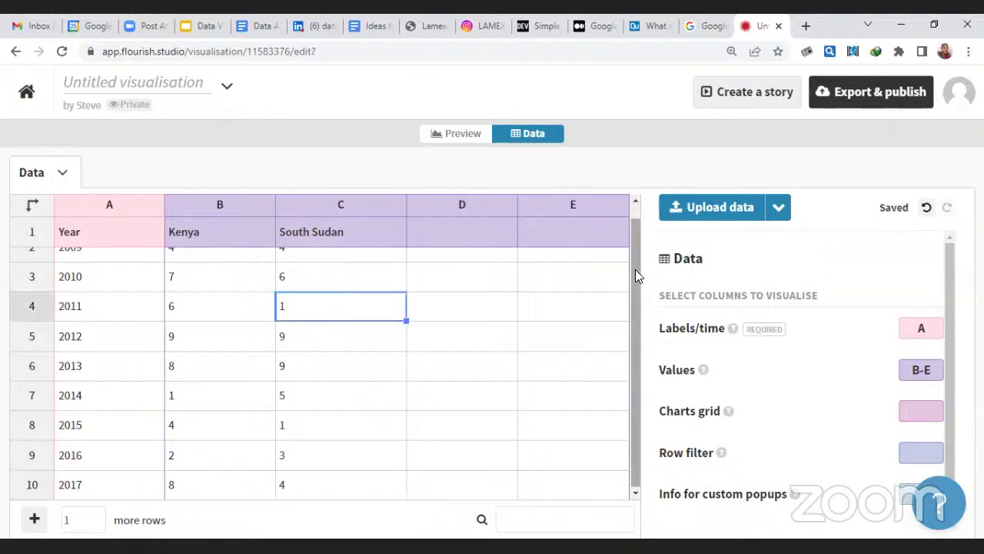
pyautogui.moveTo(635, 270); pyautogui.dragTo(635, 209)
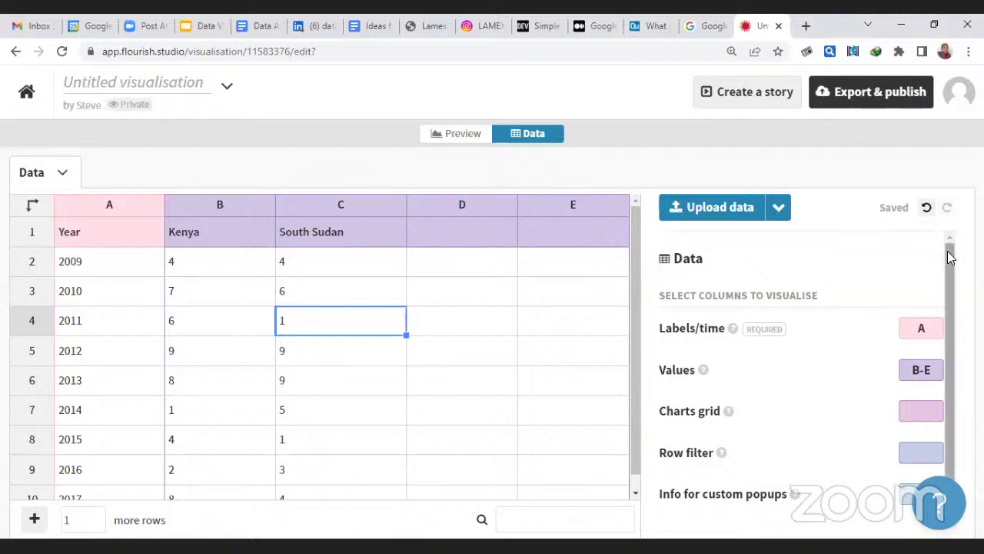
# - Examine the settings for selecting columns to visualise, including the explanation of Labels/time
pyautogui.moveTo(949, 248); pyautogui.dragTo(944, 274)
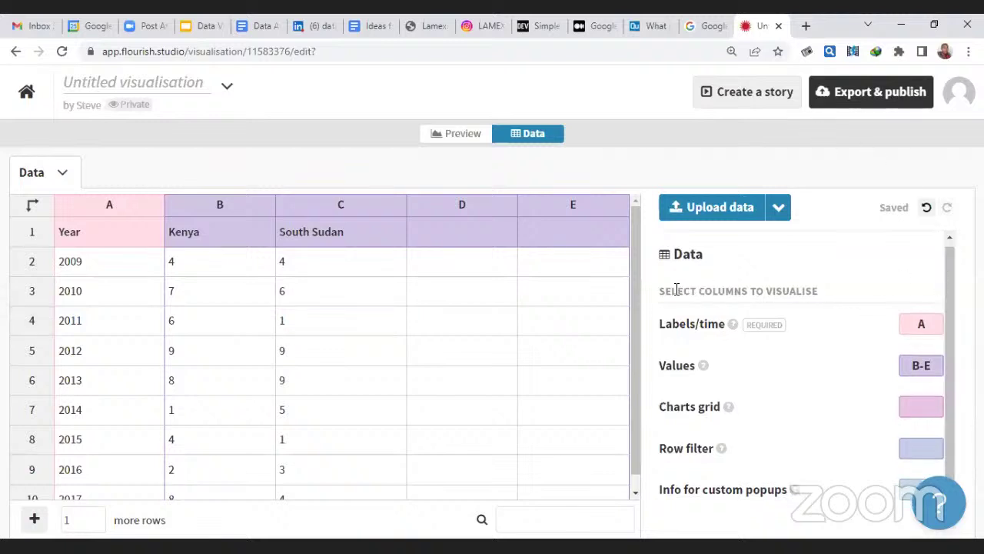
pyautogui.moveTo(659, 290); pyautogui.dragTo(666, 291)
pyautogui.moveTo(809, 272); pyautogui.dragTo(800, 283)
pyautogui.click(672, 442)
pyautogui.click(694, 323)
pyautogui.moveTo(717, 344); pyautogui.dragTo(766, 344)
pyautogui.click(655, 343)
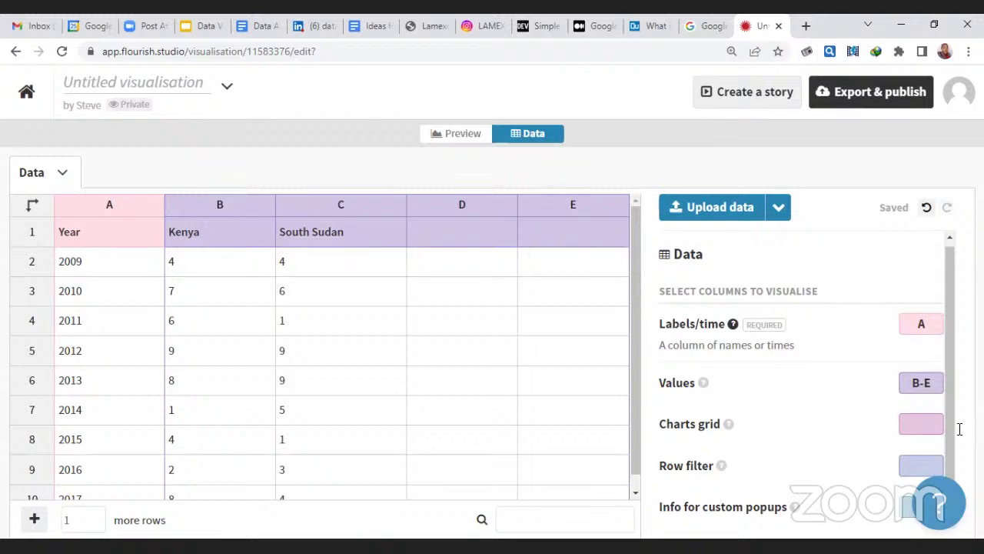
# - Restrict the Values columns to B-C and read the explanation of the Values setting
pyautogui.click(940, 388)
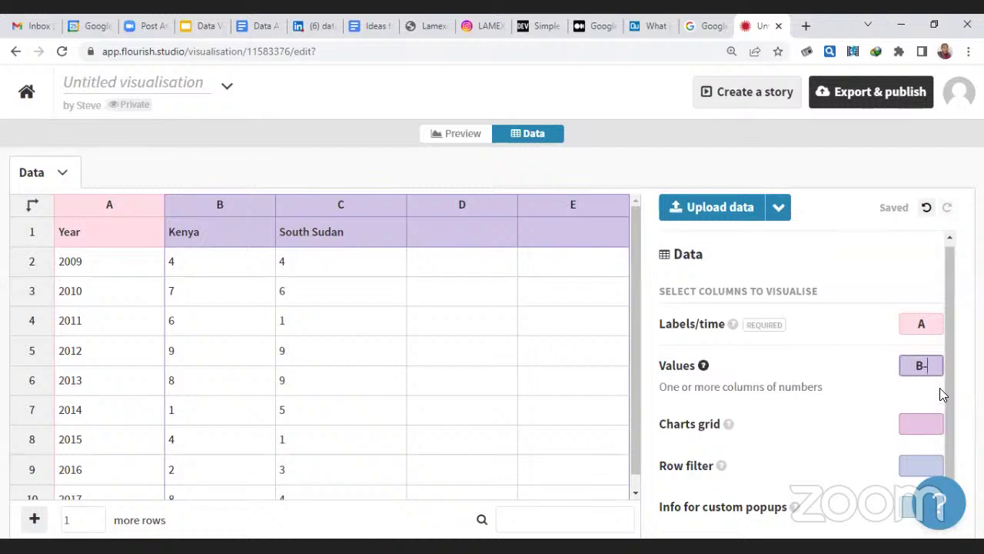
pyautogui.write('C')
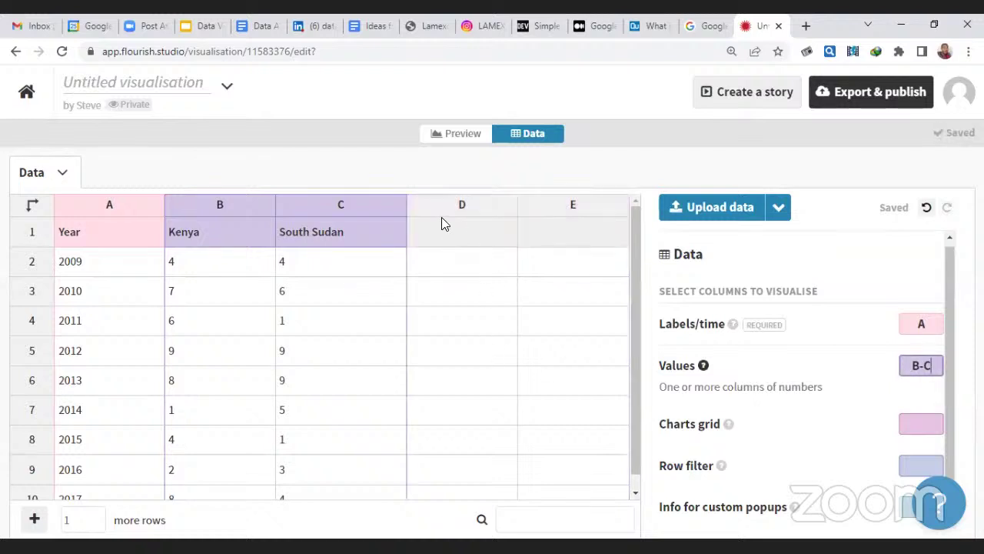
pyautogui.click(511, 198)
pyautogui.press('BackSpace')
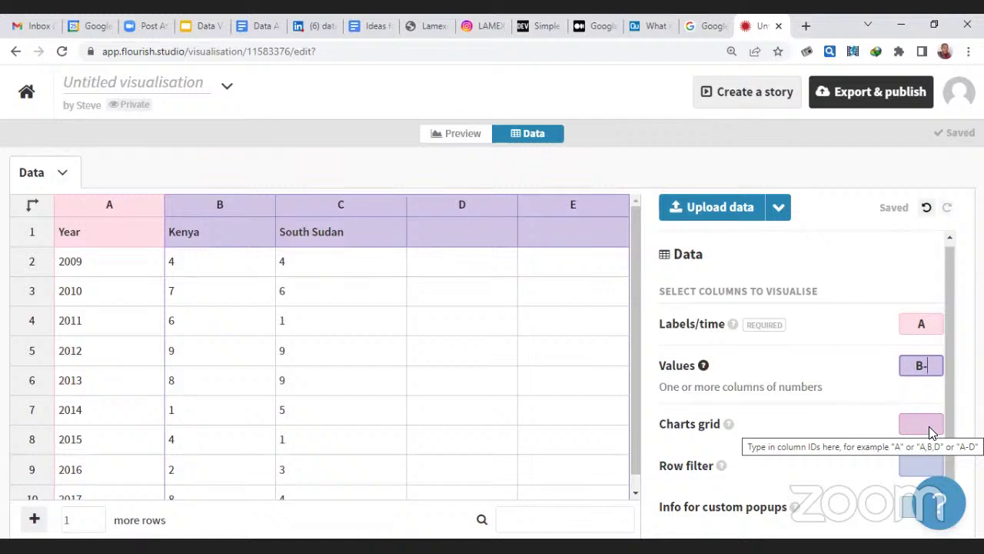
pyautogui.write('C')
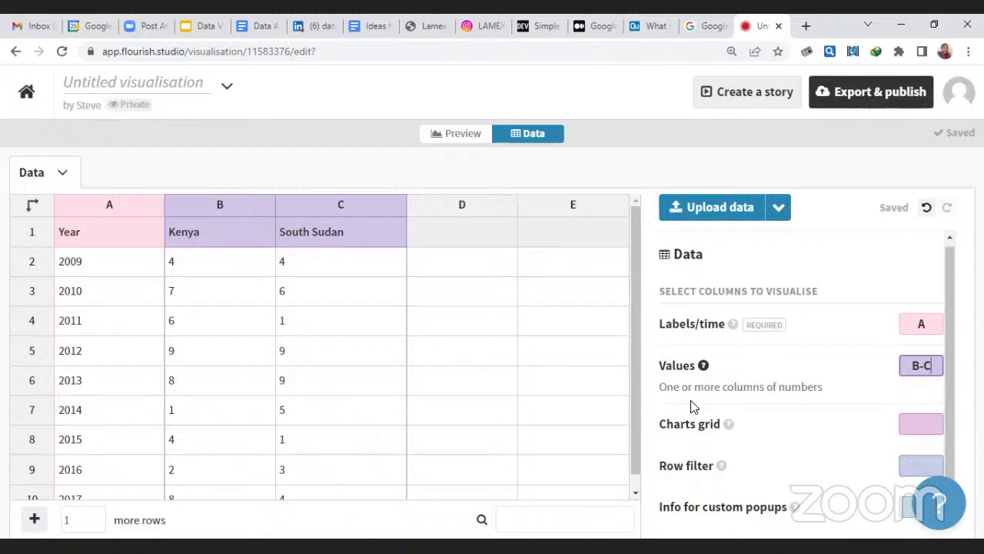
pyautogui.moveTo(681, 386); pyautogui.dragTo(697, 387)
pyautogui.click(716, 384)
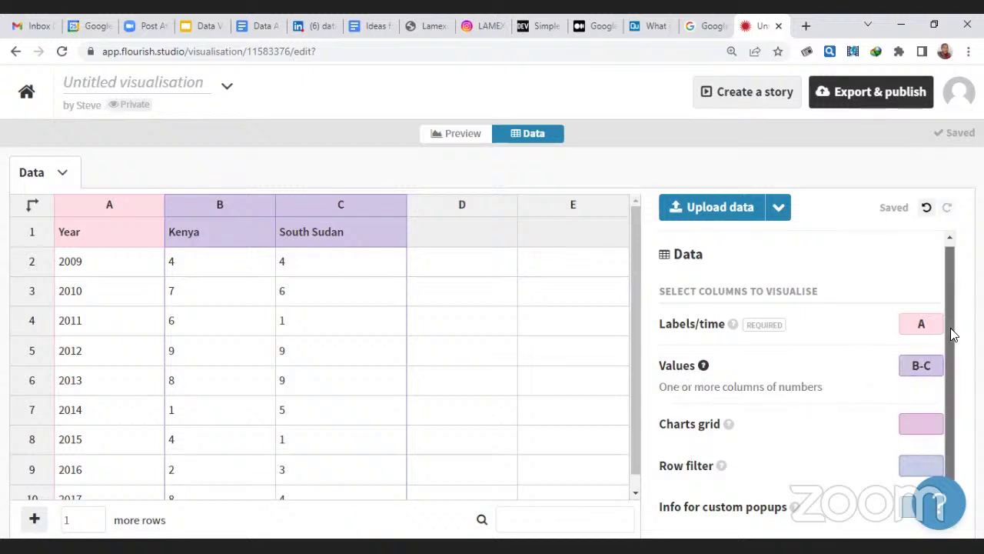
pyautogui.scroll(-1, 950, 334)
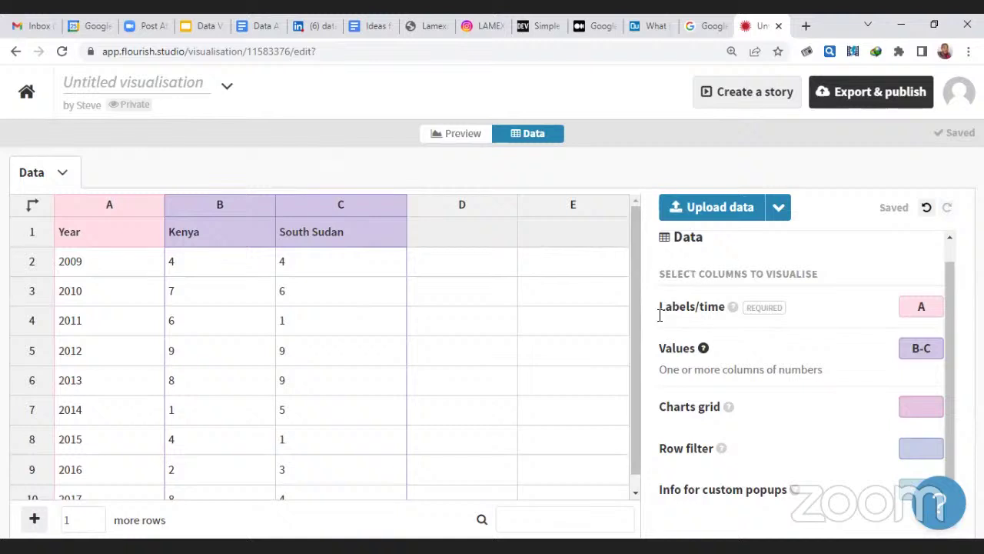
# - Extend the Values columns to B-E and preview the chart with the empty columns included
pyautogui.click(452, 137)
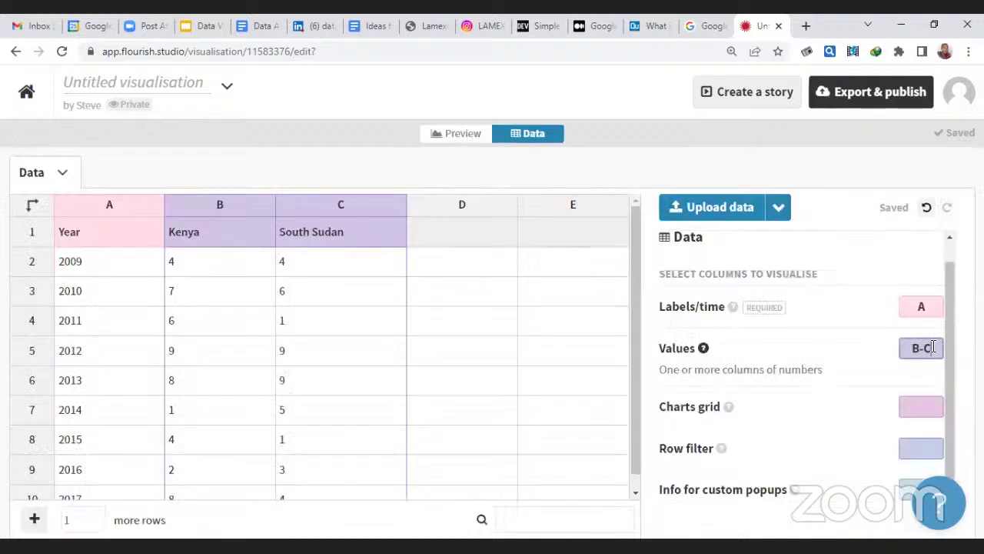
pyautogui.click(932, 348)
pyautogui.press('BackSpace')
pyautogui.write('E')
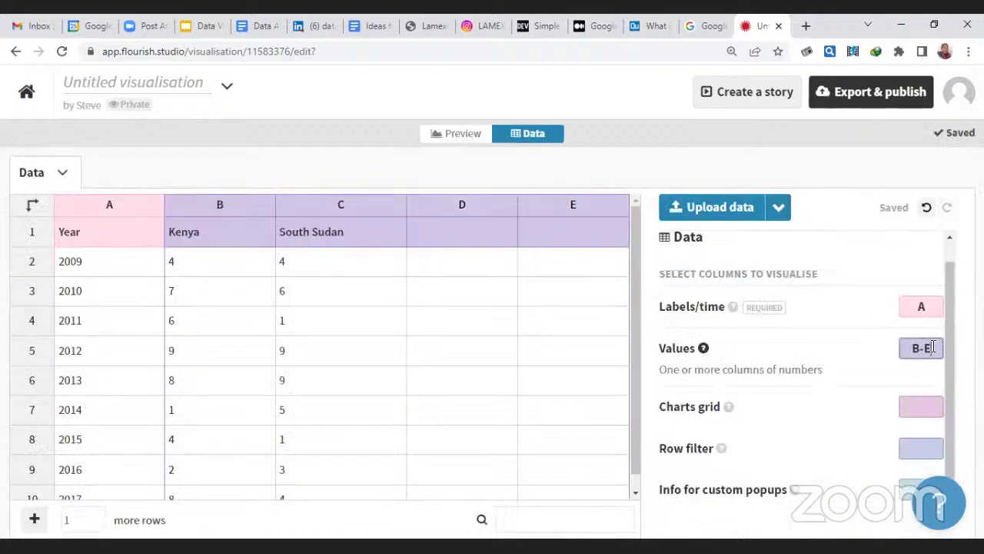
pyautogui.click(472, 133)
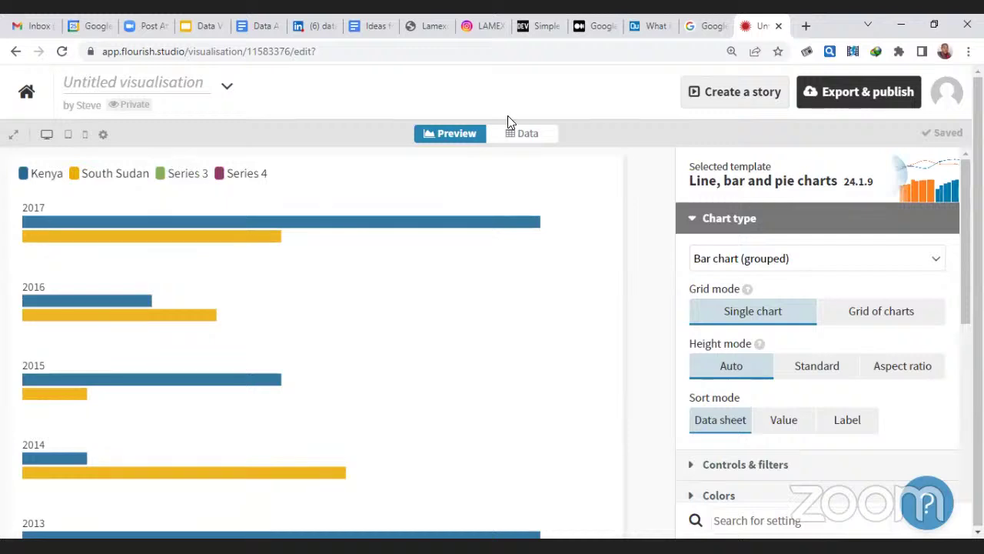
# - Exclude the empty columns D and E by setting the Values columns to B-C, and preview the chart
pyautogui.click(507, 135)
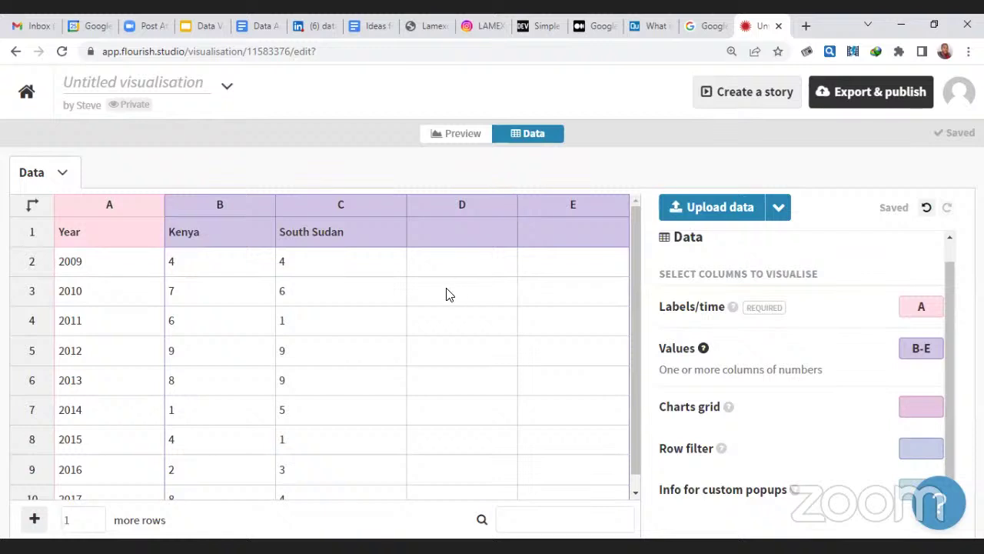
pyautogui.click(511, 270)
pyautogui.moveTo(522, 279); pyautogui.dragTo(572, 494)
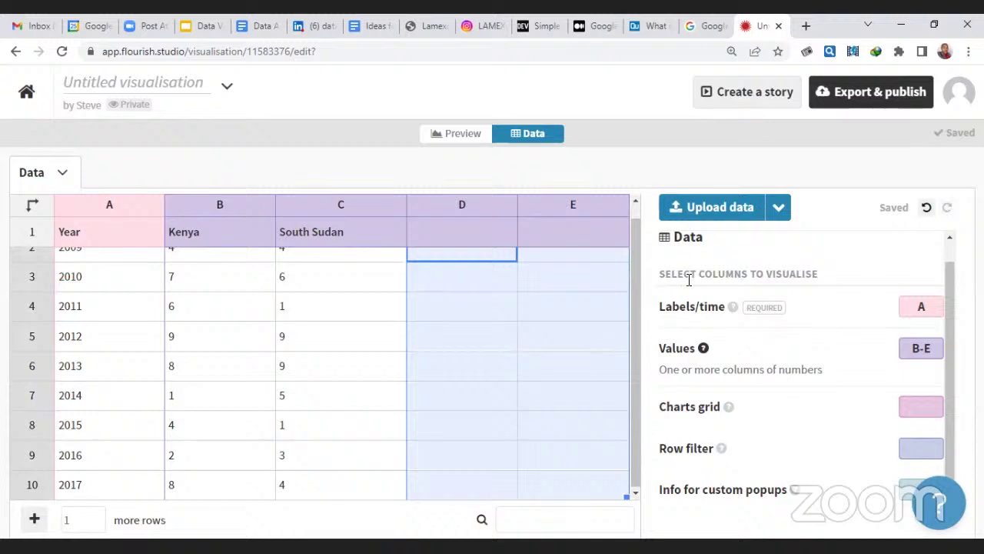
pyautogui.click(936, 341)
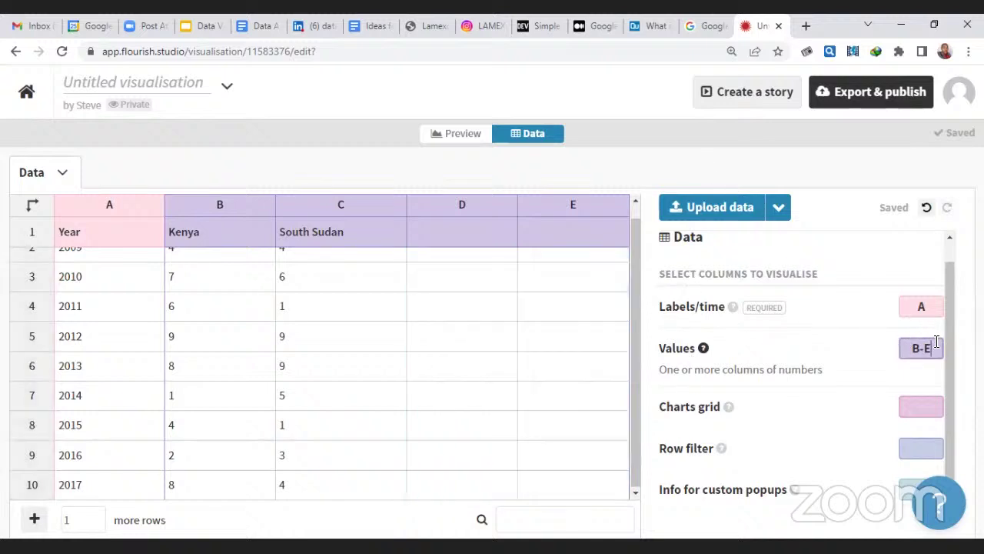
pyautogui.press('BackSpace')
pyautogui.write('C')
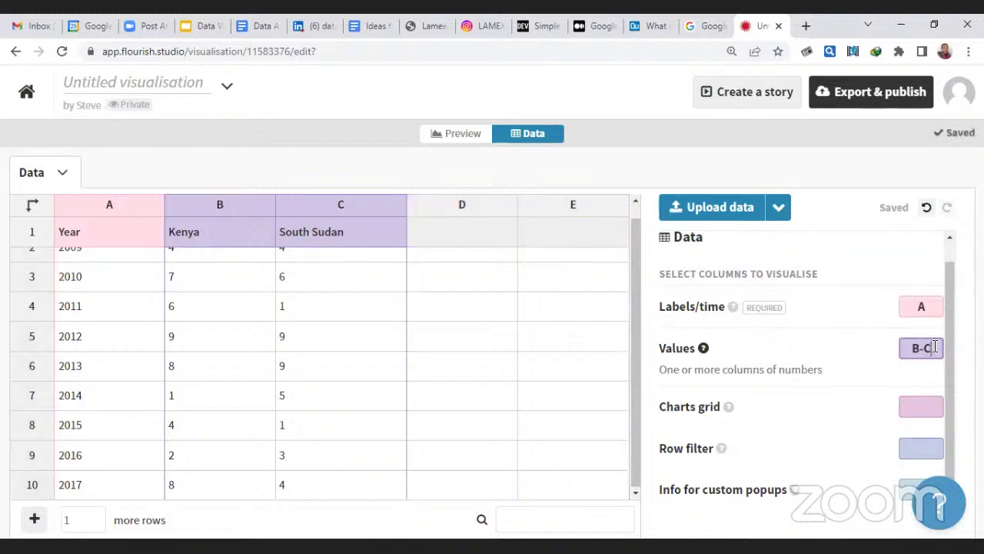
pyautogui.click(454, 135)
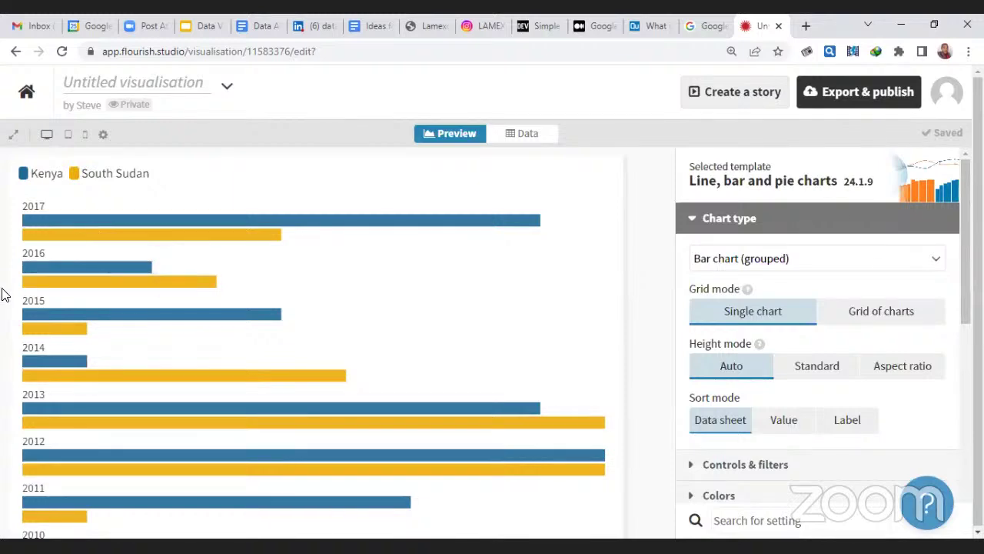
pyautogui.moveTo(29, 240)
# - Collapse the chart type settings and rename the visualisation as Kenya vs South Sudan
pyautogui.click(742, 217)
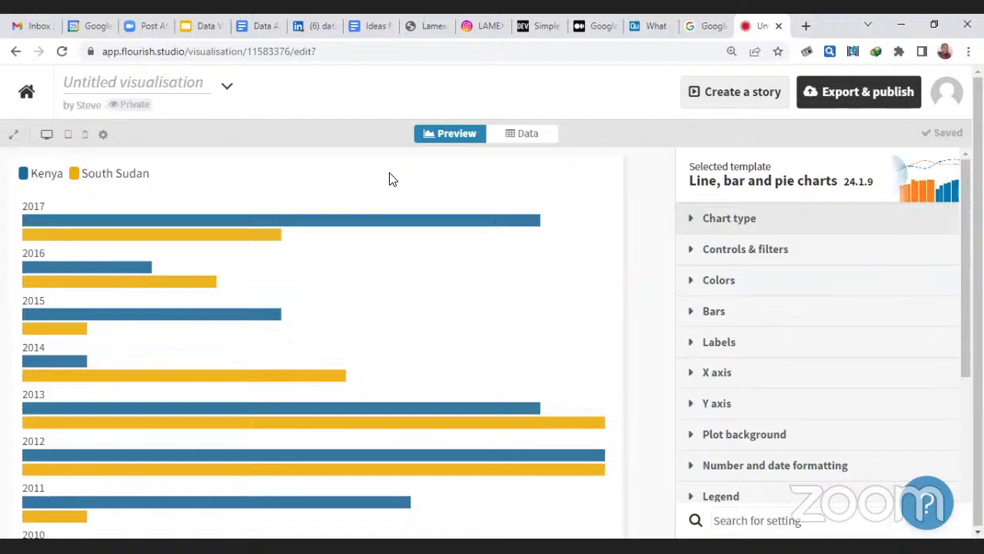
pyautogui.click(179, 85)
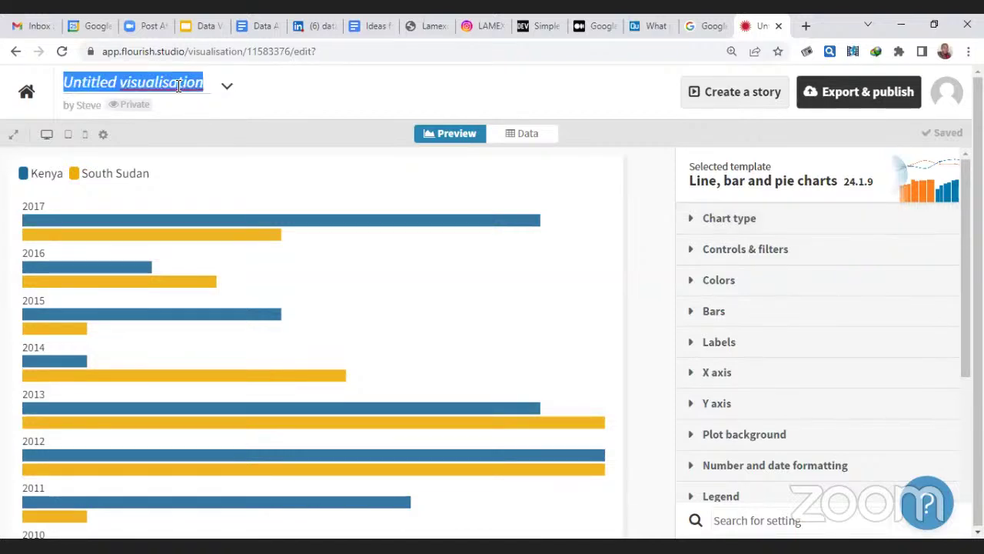
pyautogui.write('Keny')
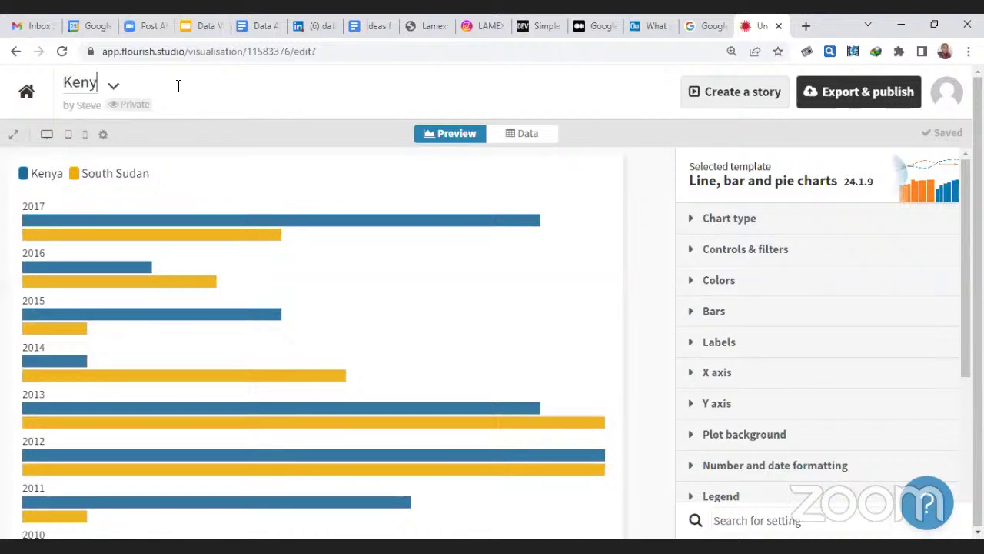
pyautogui.write('a vs Su')
pyautogui.press('BackSpace')
pyautogui.write('o')
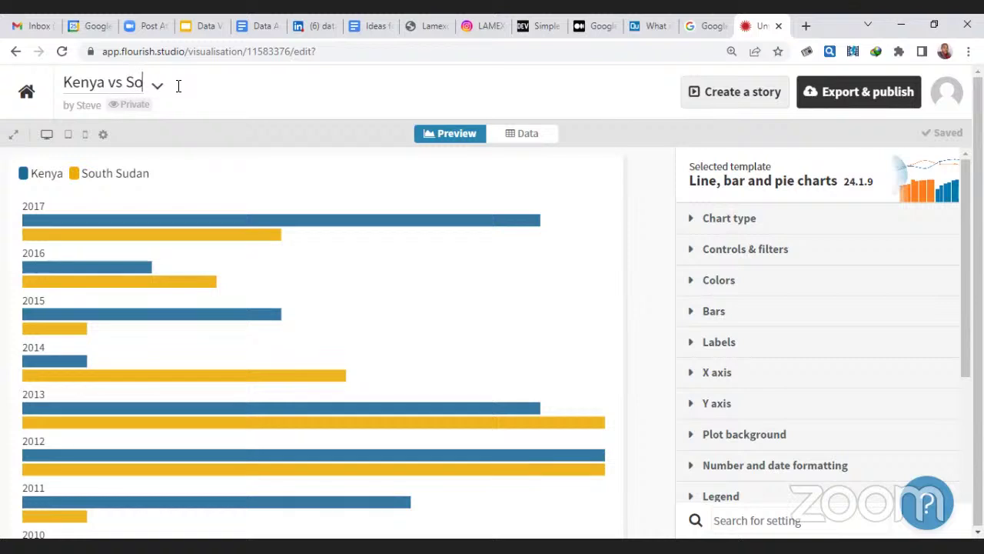
pyautogui.write('uth Sudan')
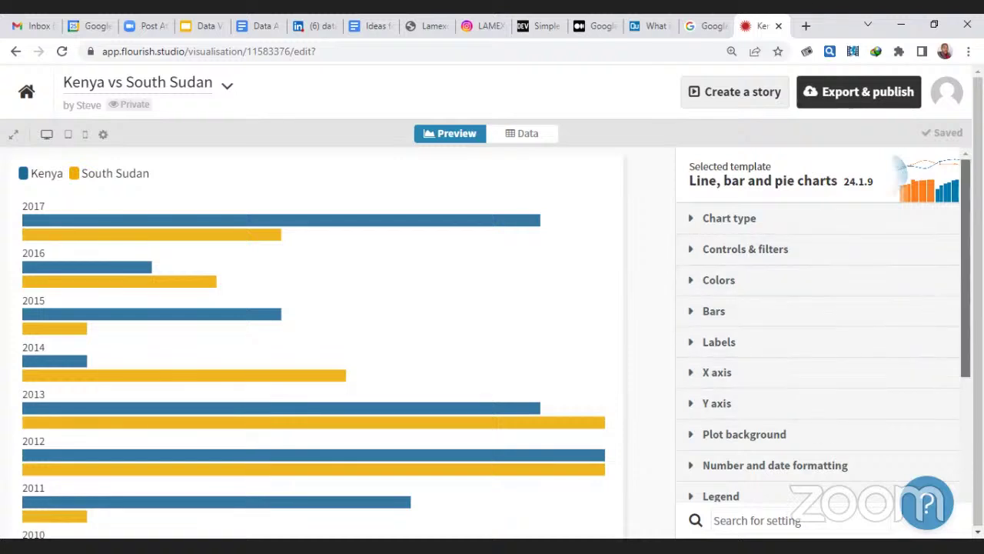
# - Expand the chart type settings and switch the chart to Bar chart (stacked)
pyautogui.moveTo(966, 194); pyautogui.dragTo(746, 220)
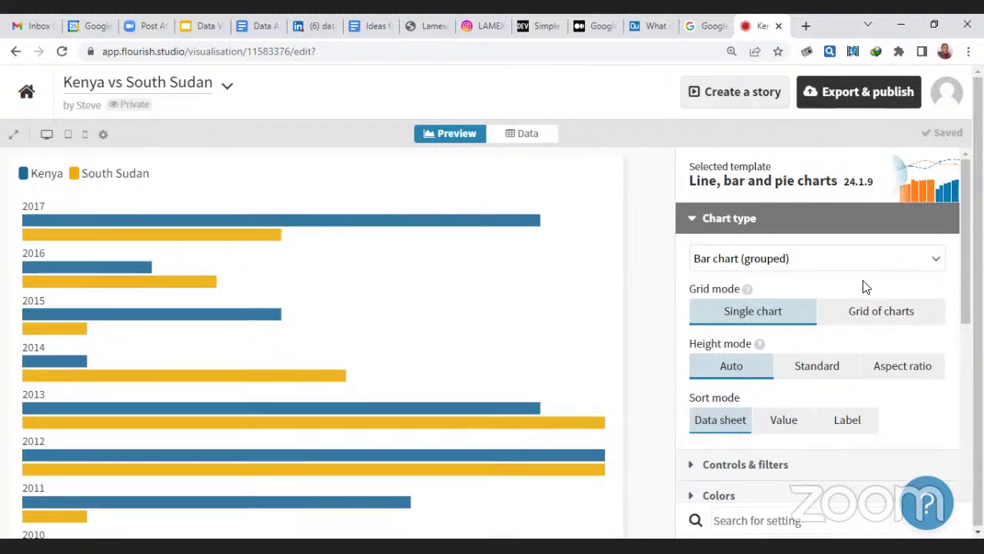
pyautogui.click(930, 259)
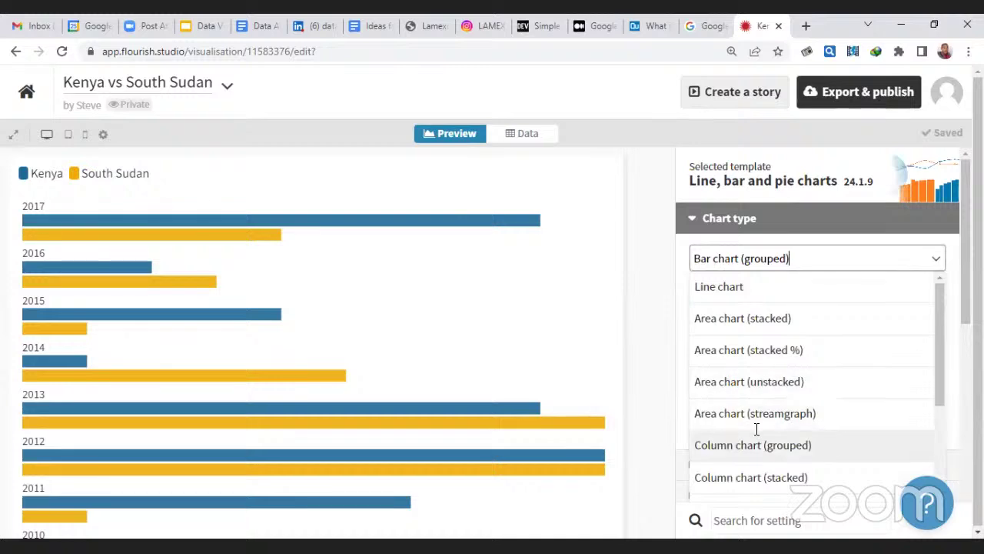
pyautogui.moveTo(940, 299); pyautogui.dragTo(940, 384)
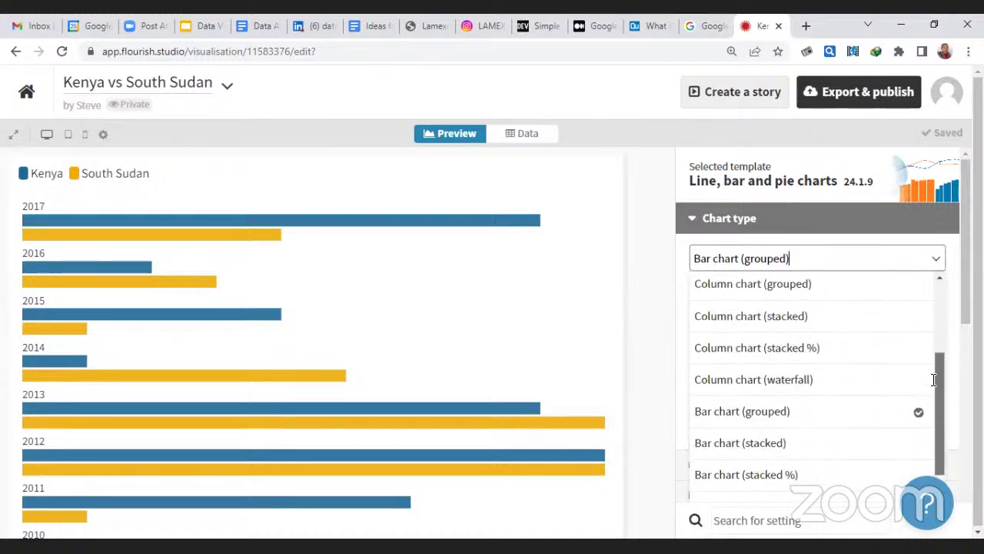
pyautogui.click(738, 409)
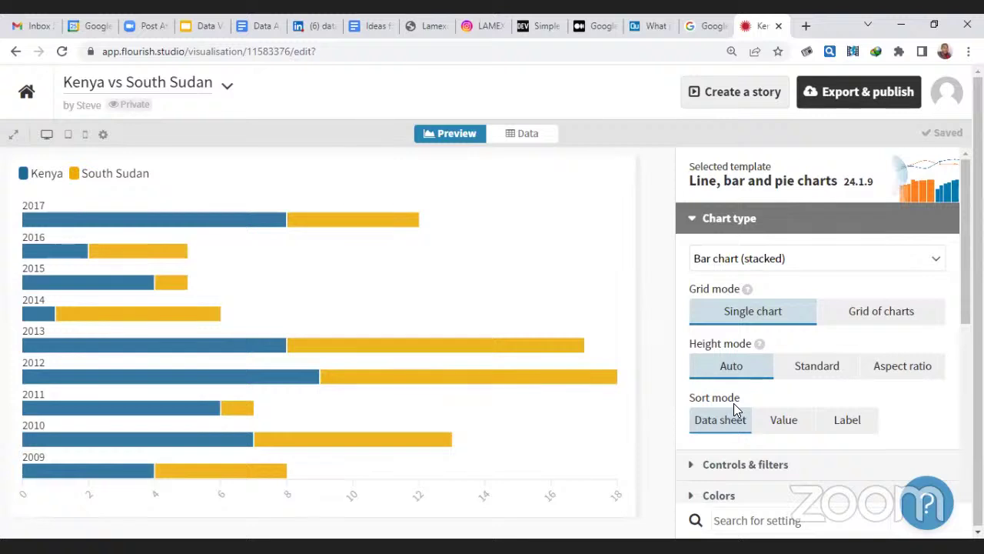
# - Change the chart type to Line chart
pyautogui.click(805, 251)
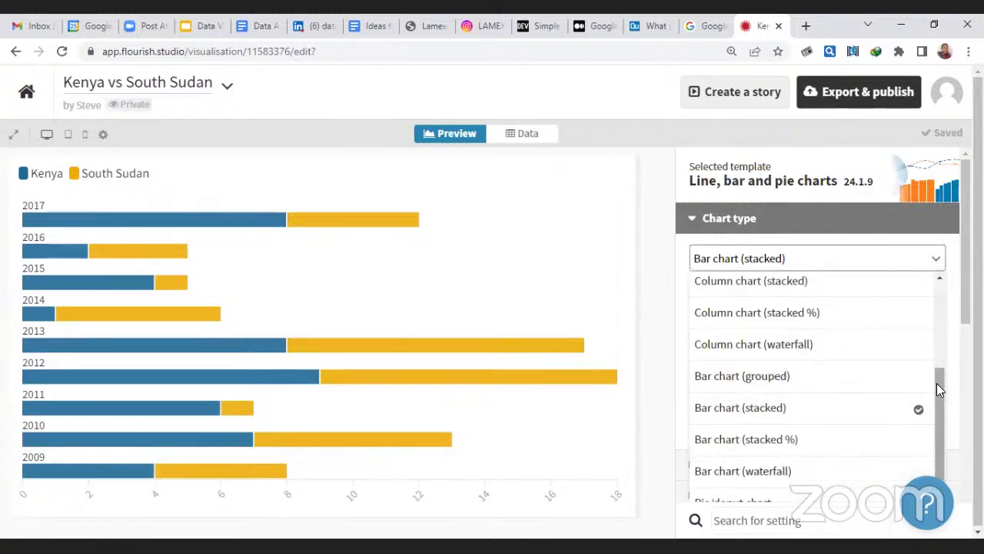
pyautogui.moveTo(937, 383); pyautogui.dragTo(943, 294)
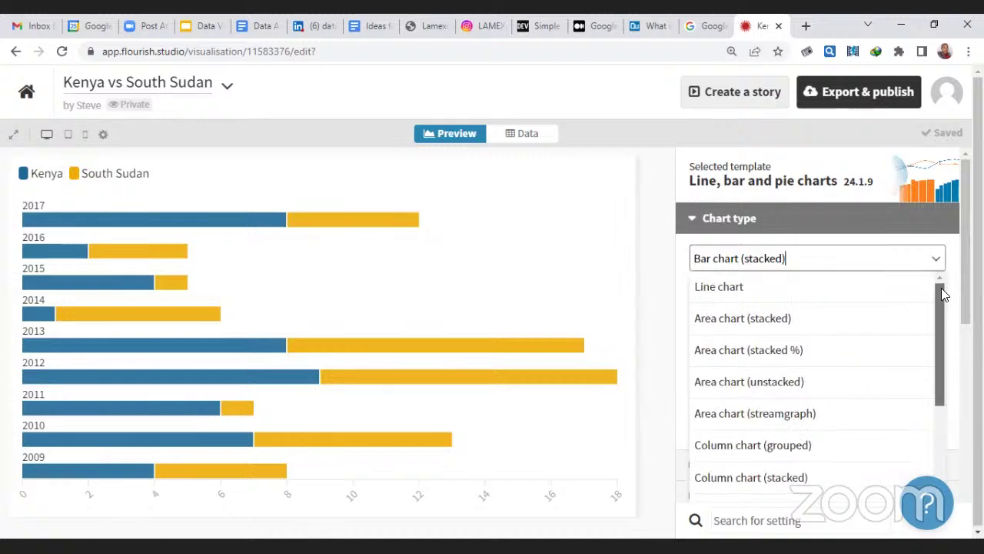
pyautogui.click(793, 288)
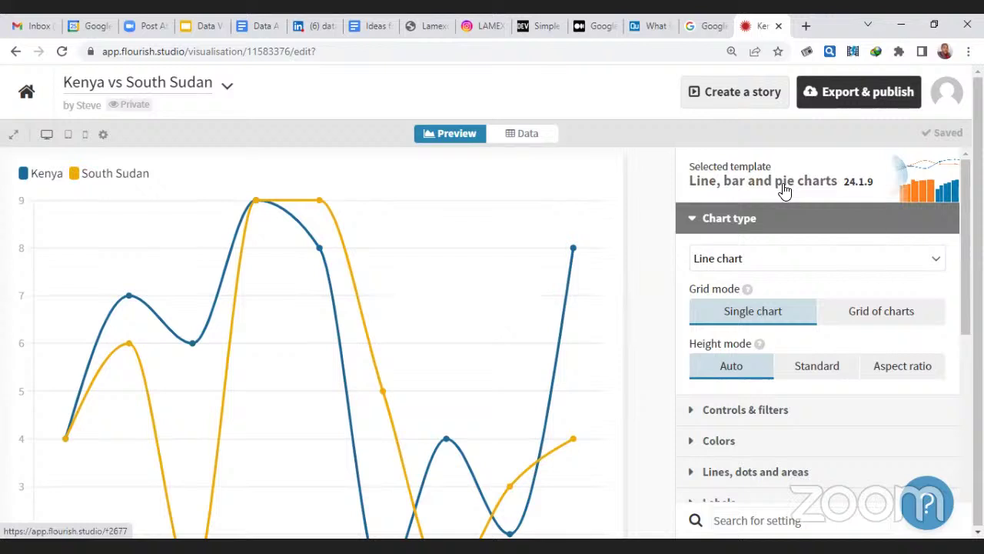
# - Try the area chart variants in turn: Area chart (stacked), Area chart (stacked %) and Area chart (streamgraph)
pyautogui.click(795, 265)
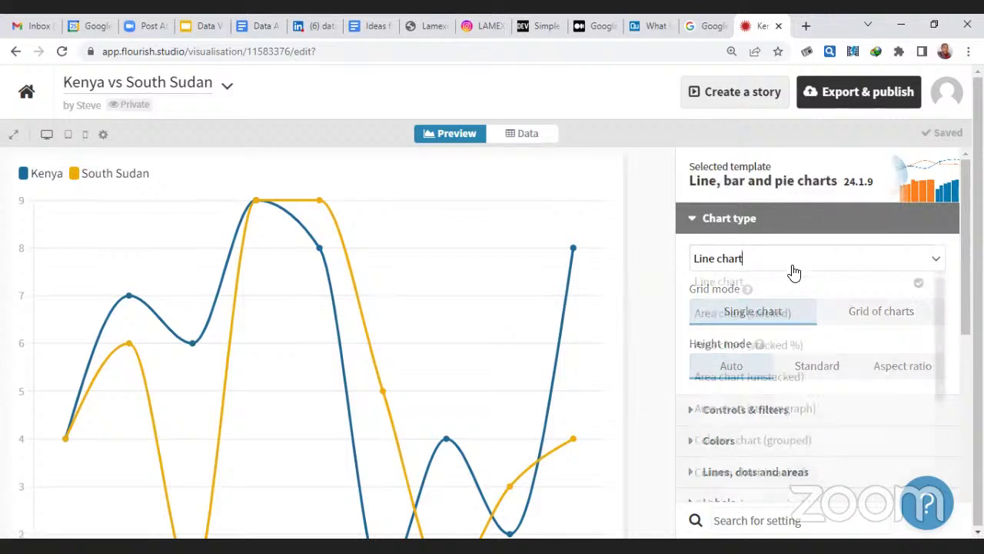
pyautogui.click(754, 327)
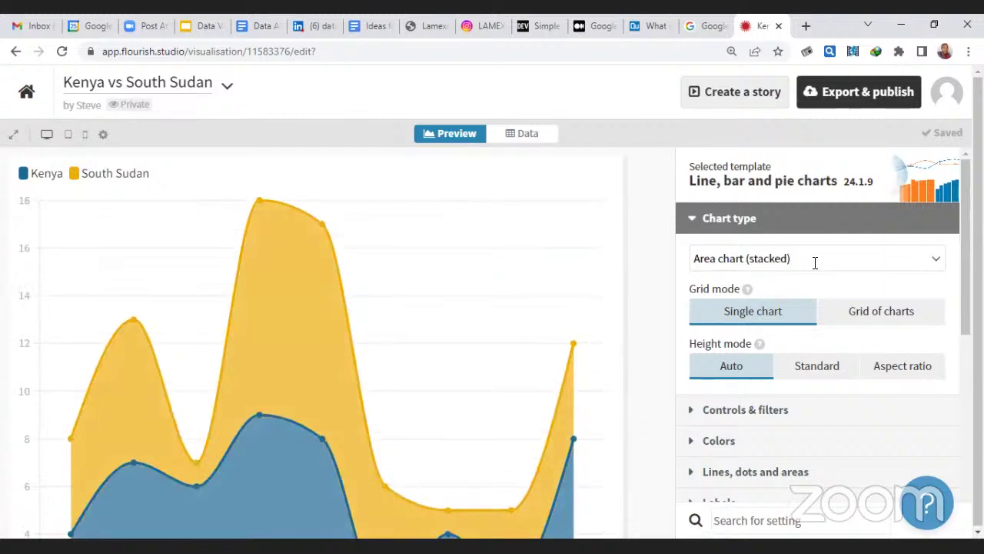
pyautogui.click(815, 262)
pyautogui.click(780, 358)
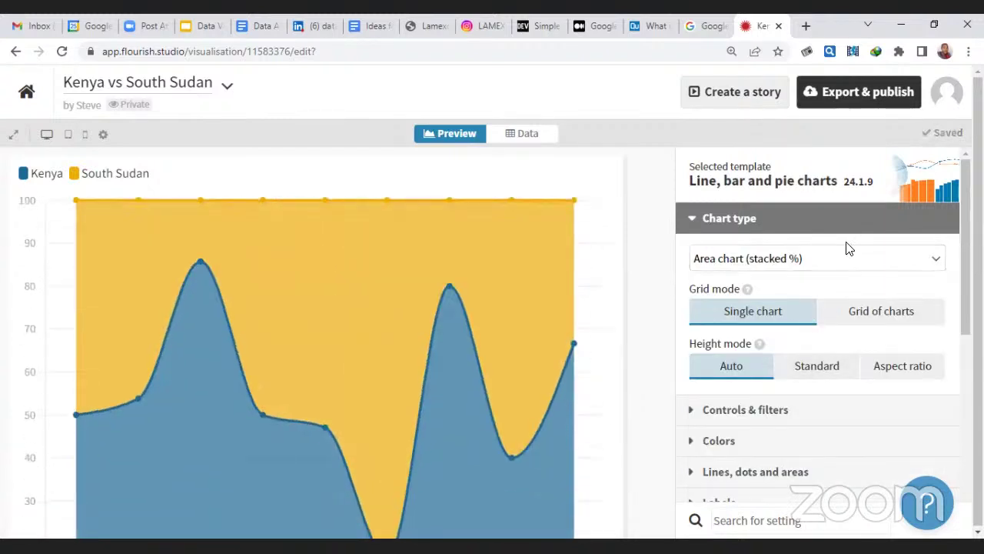
pyautogui.click(800, 258)
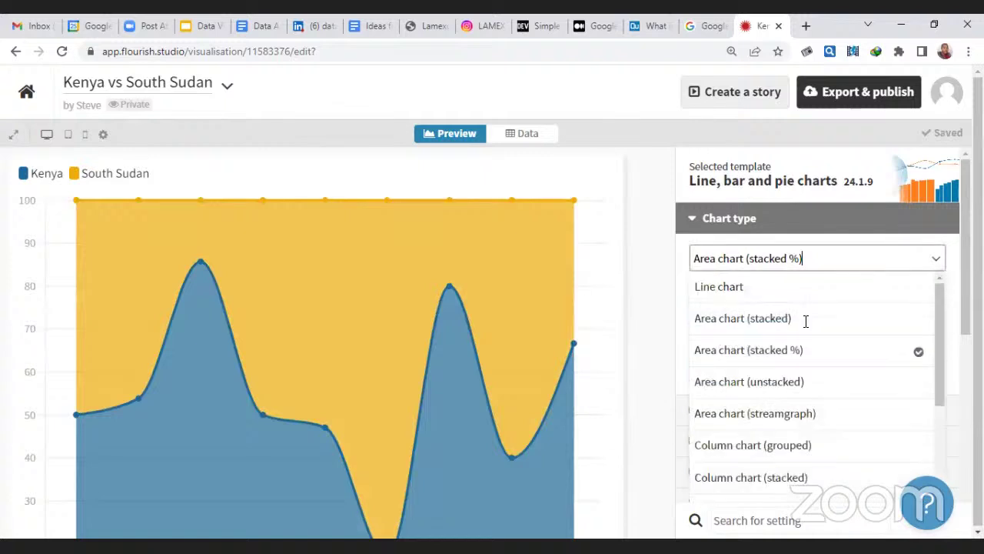
pyautogui.click(751, 427)
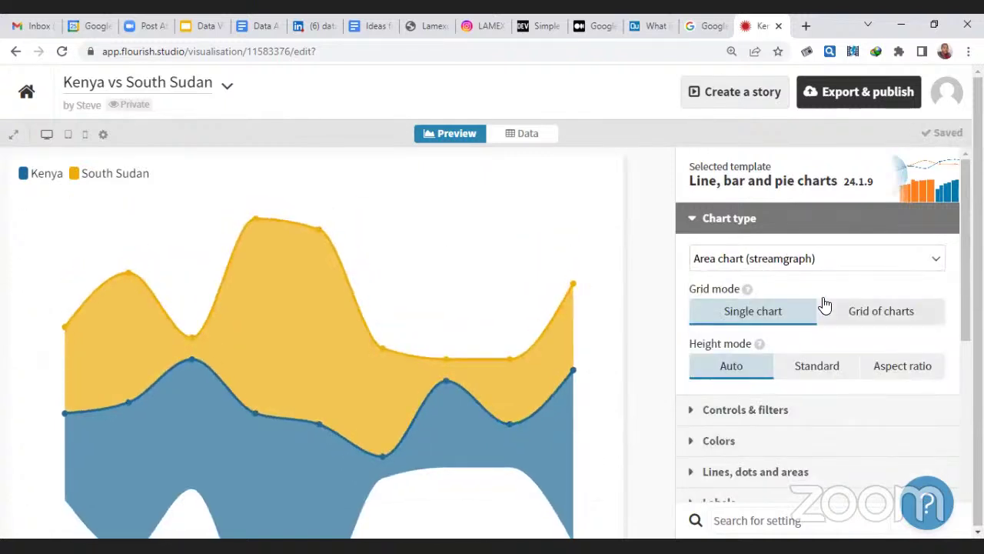
# - Try the column chart variants in turn: Column chart (grouped), (stacked), (stacked %) and (waterfall)
pyautogui.click(830, 266)
pyautogui.click(768, 445)
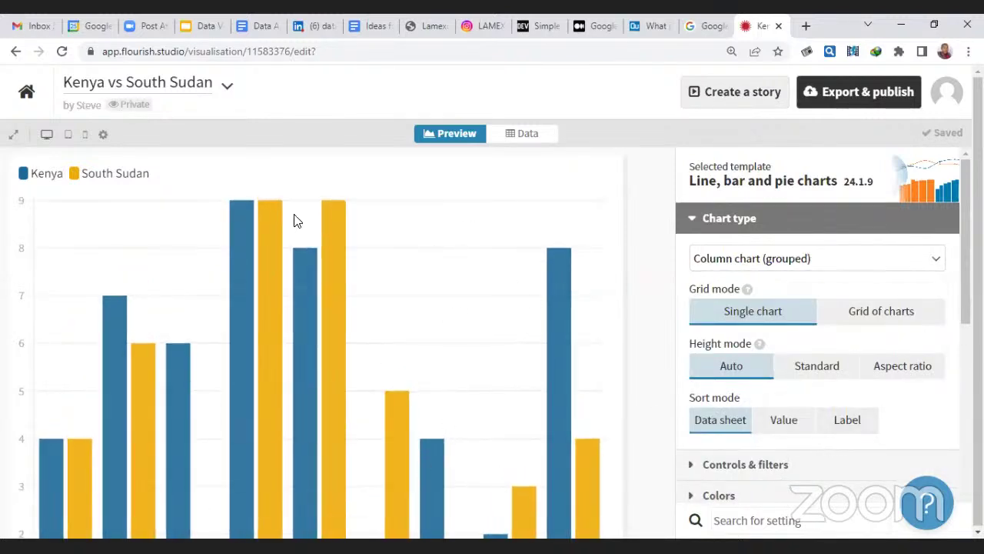
pyautogui.click(811, 265)
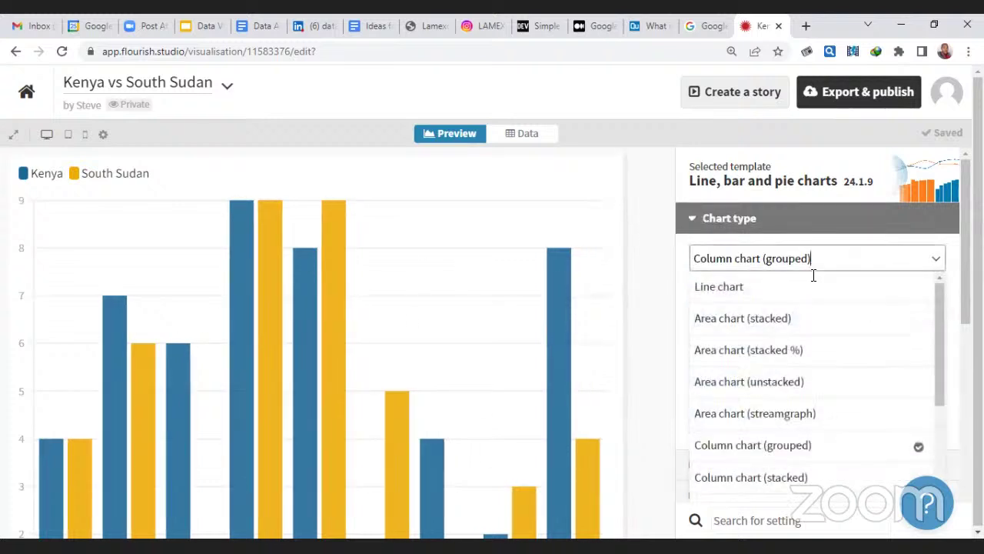
pyautogui.click(804, 472)
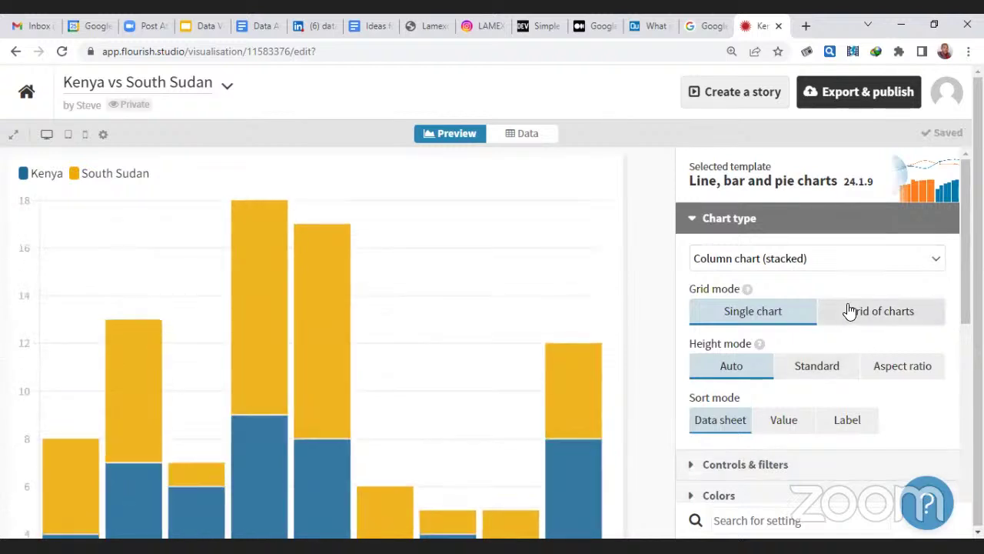
pyautogui.click(845, 258)
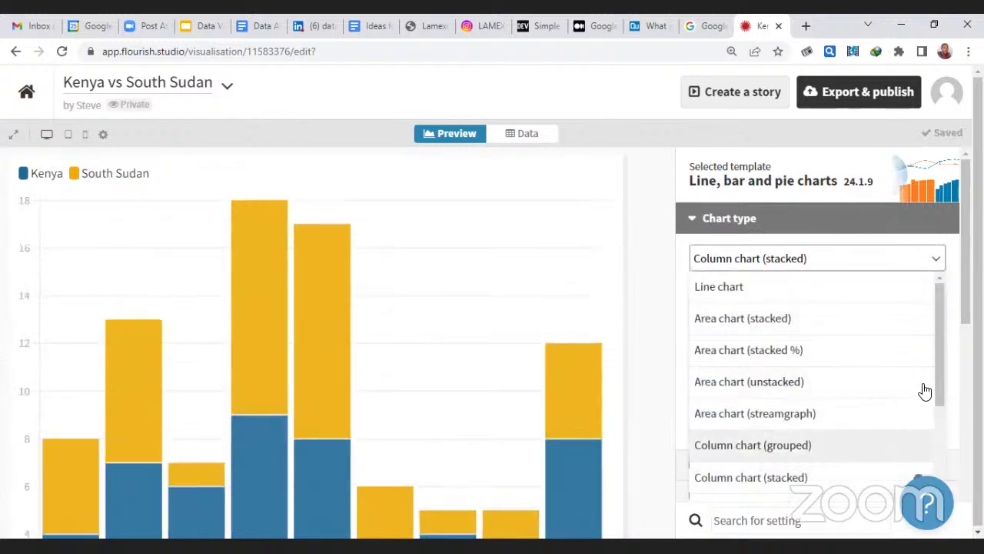
pyautogui.moveTo(934, 385); pyautogui.dragTo(937, 442)
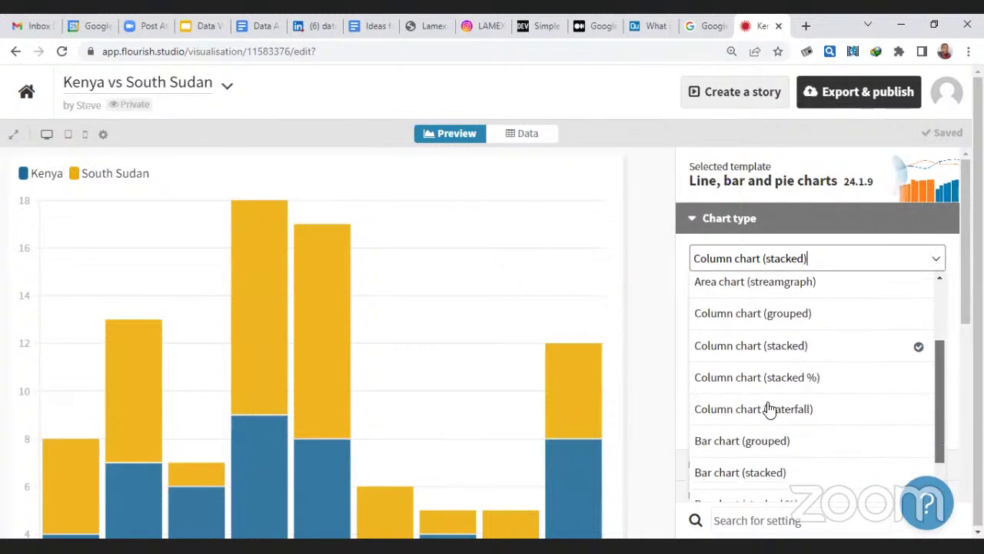
pyautogui.click(728, 377)
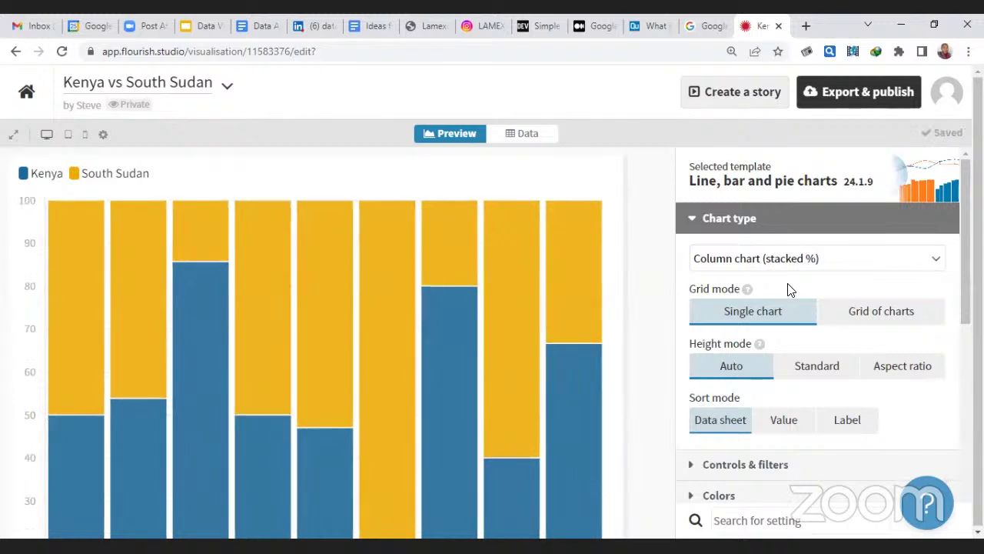
pyautogui.click(789, 262)
pyautogui.click(776, 415)
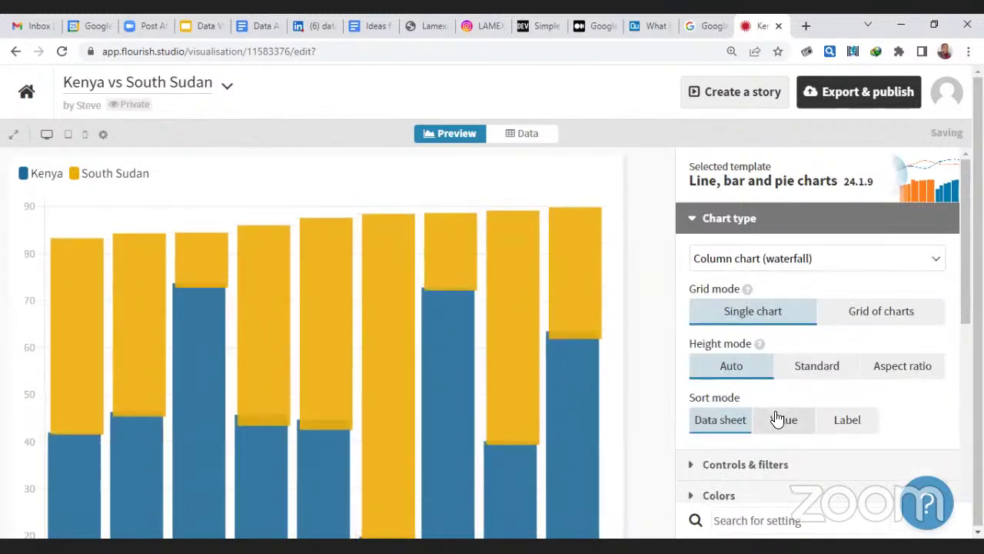
# - Compare the Bar chart (grouped) and Bar chart (stacked) types, and settle on Bar chart (grouped)
pyautogui.click(831, 258)
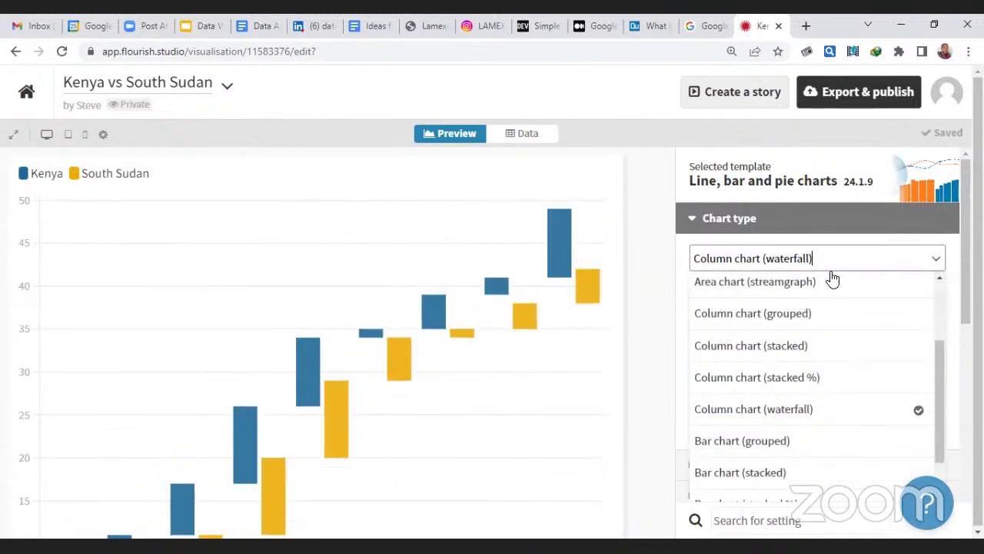
pyautogui.click(773, 445)
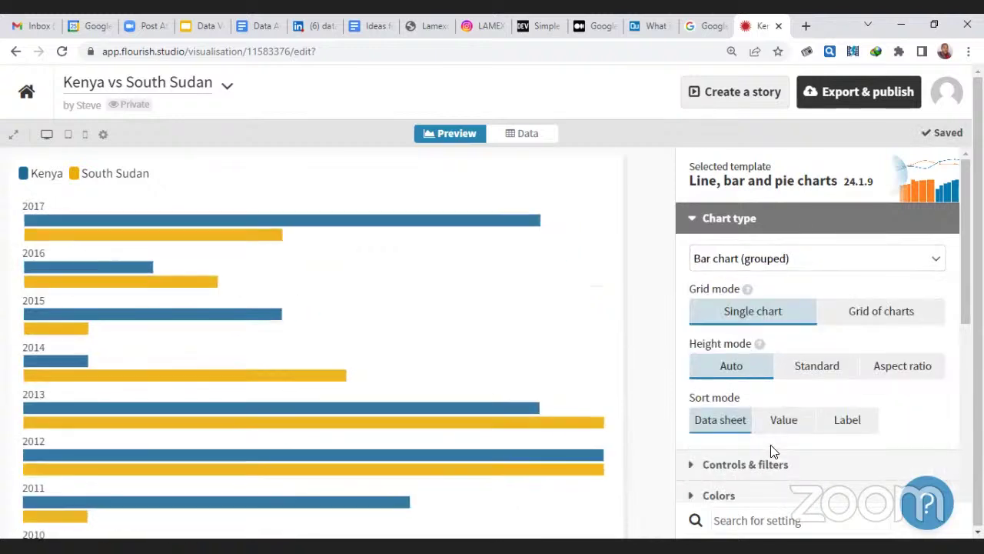
pyautogui.click(749, 260)
pyautogui.click(738, 471)
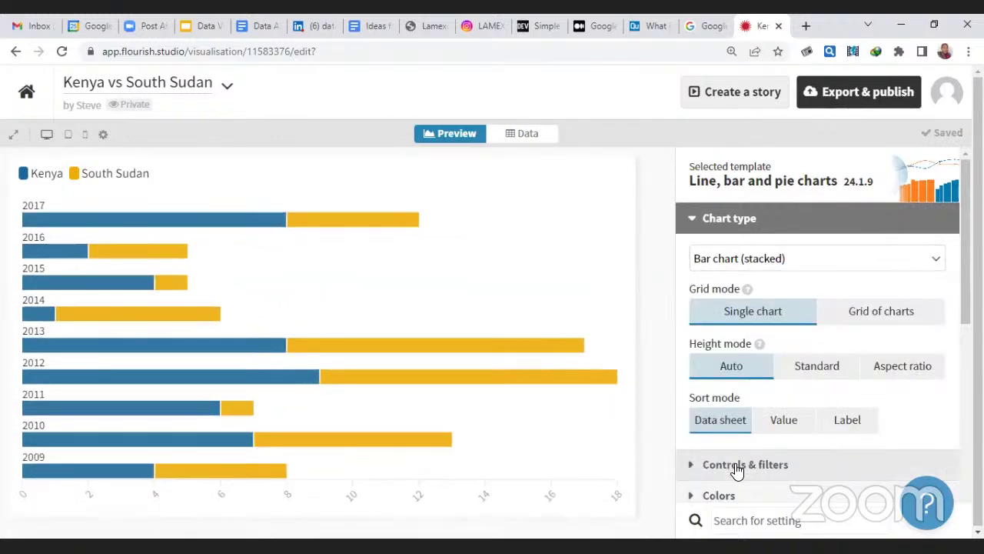
pyautogui.click(823, 254)
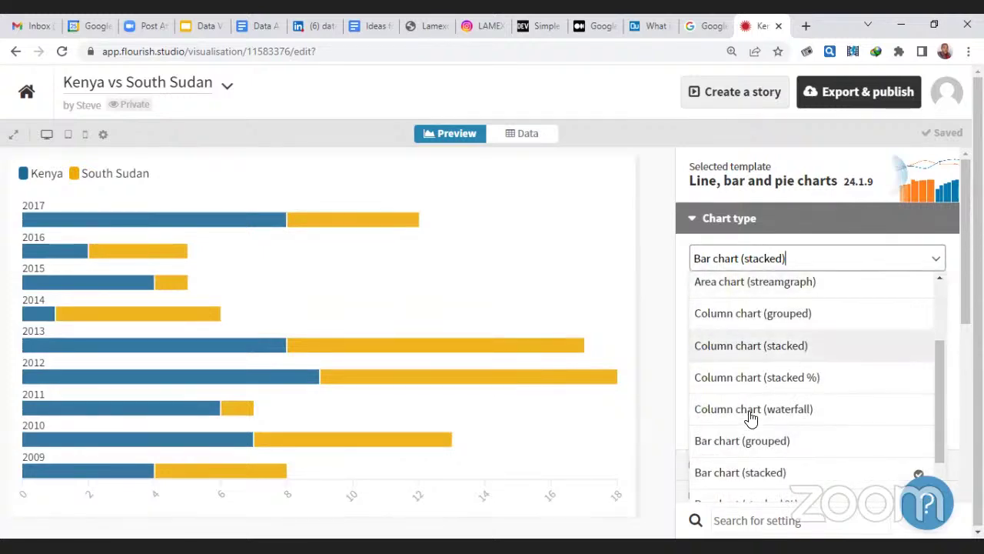
pyautogui.click(740, 440)
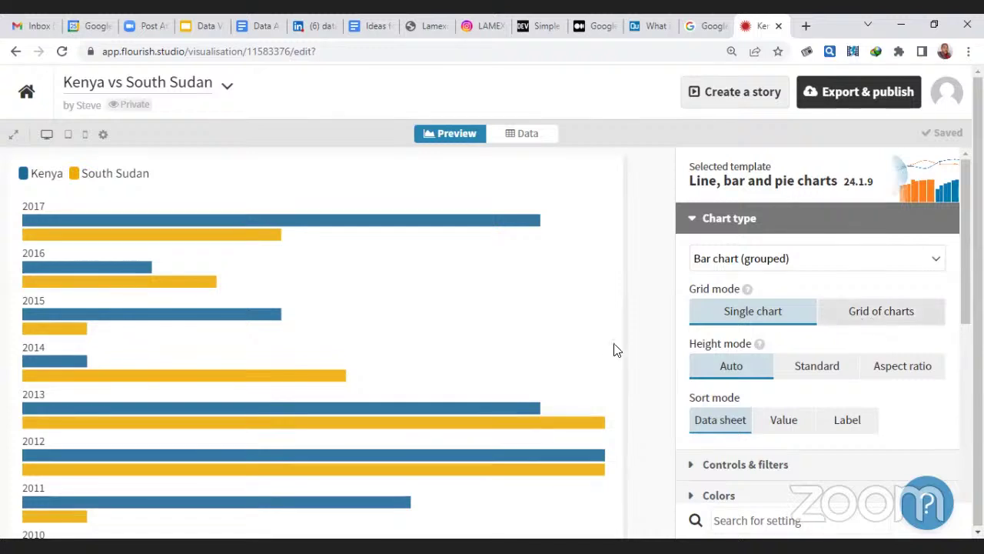
# - Try the Grid of charts mode, compare its separate country charts with the data sheet, and return to Single chart
pyautogui.click(853, 333)
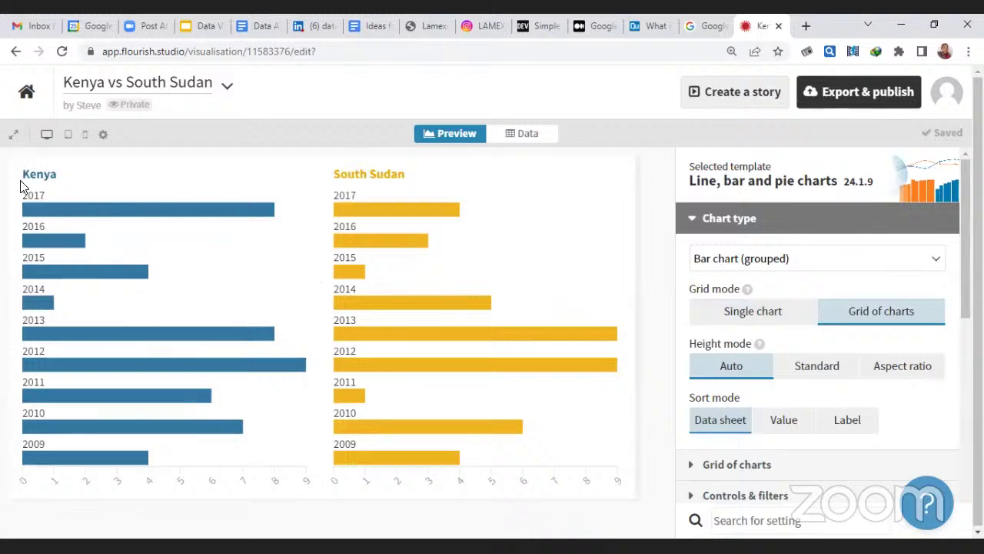
pyautogui.moveTo(234, 221)
pyautogui.click(512, 134)
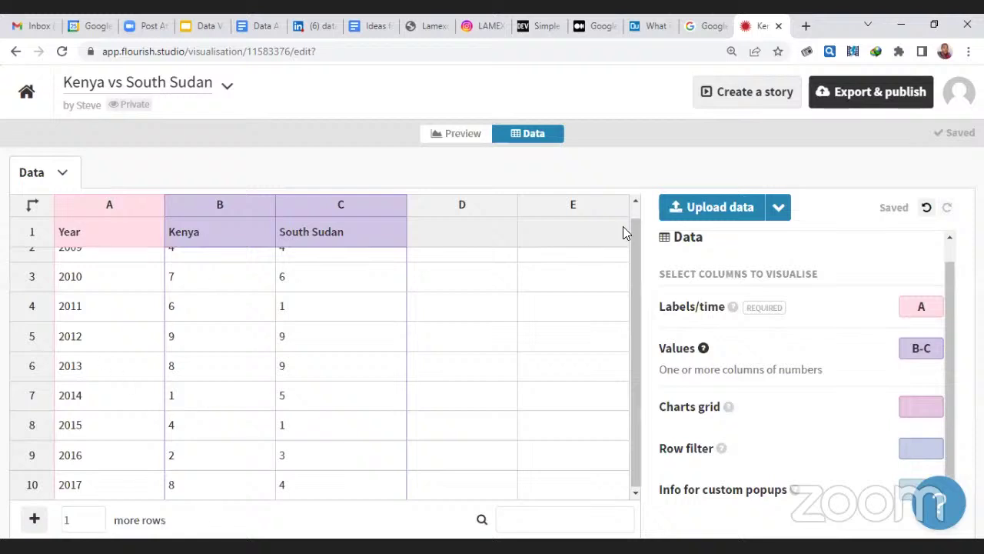
pyautogui.moveTo(635, 227); pyautogui.dragTo(633, 195)
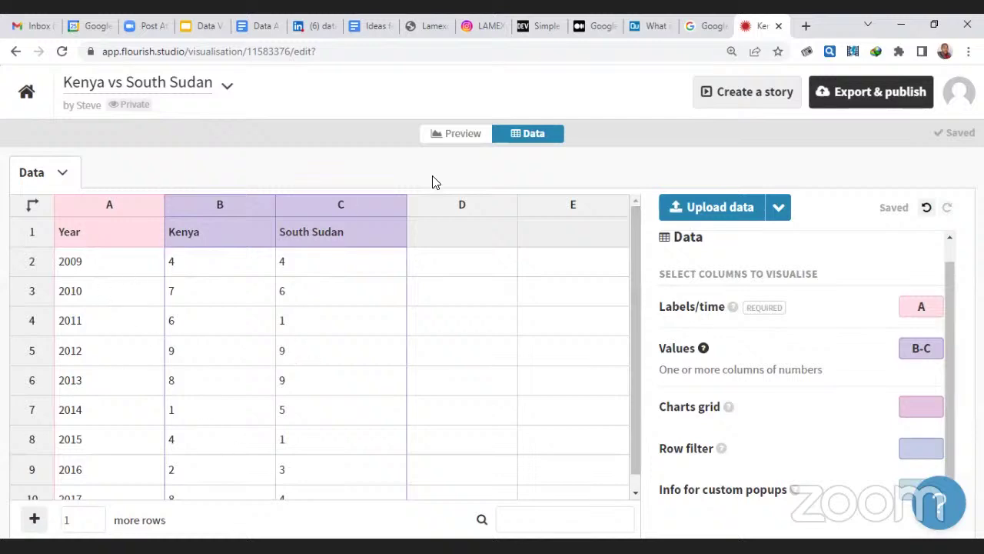
pyautogui.click(460, 133)
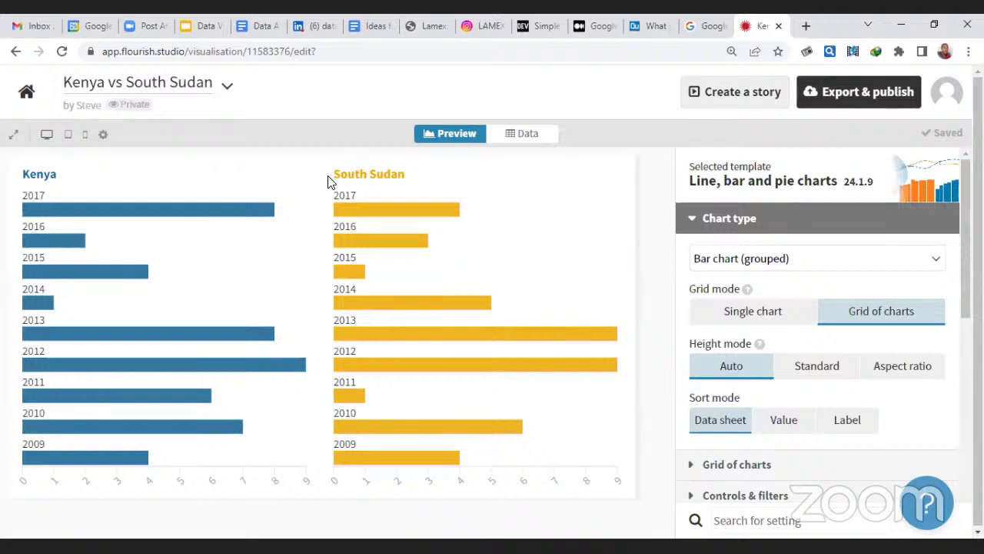
pyautogui.click(778, 324)
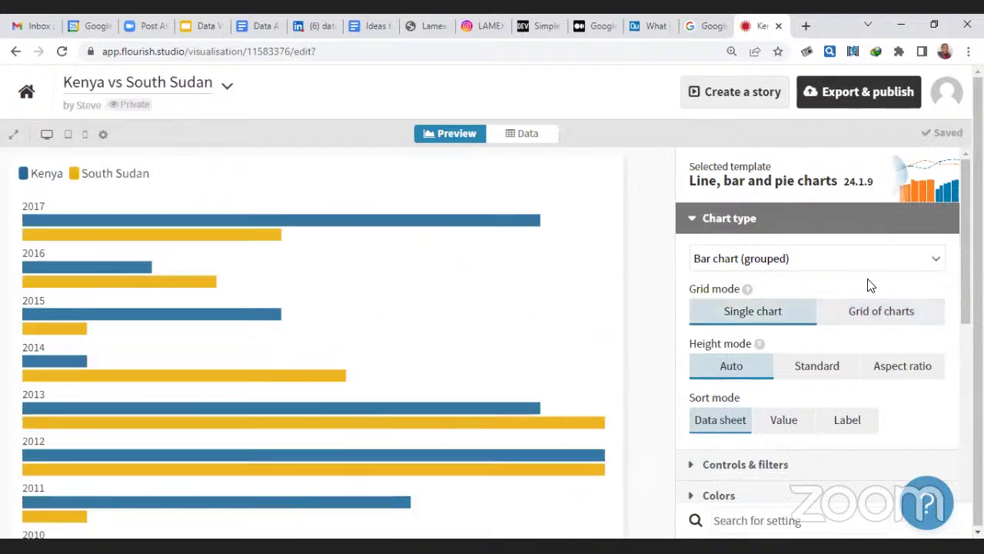
# - Try the Standard and Aspect ratio height modes, and set the height mode back to Auto
pyautogui.click(789, 367)
pyautogui.click(767, 367)
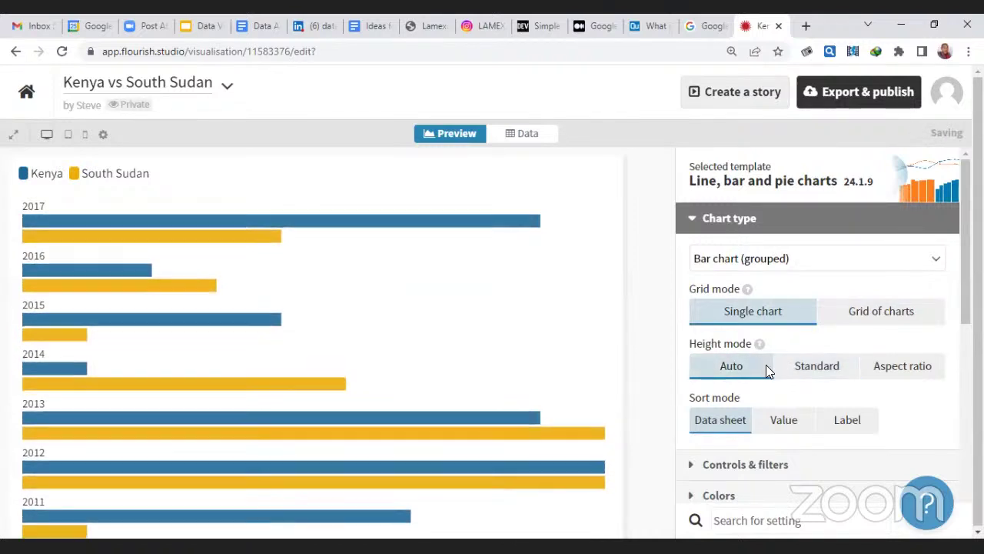
pyautogui.click(830, 375)
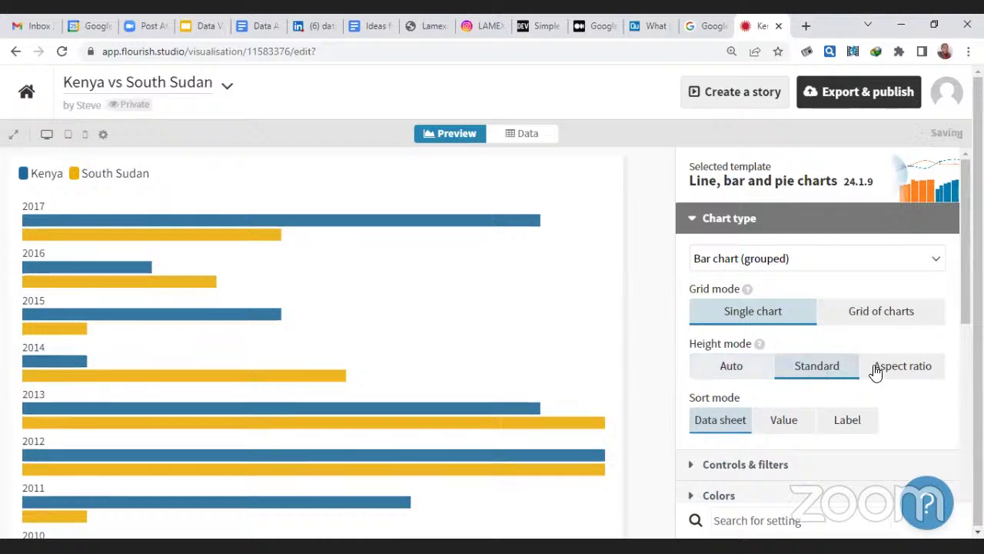
pyautogui.click(902, 366)
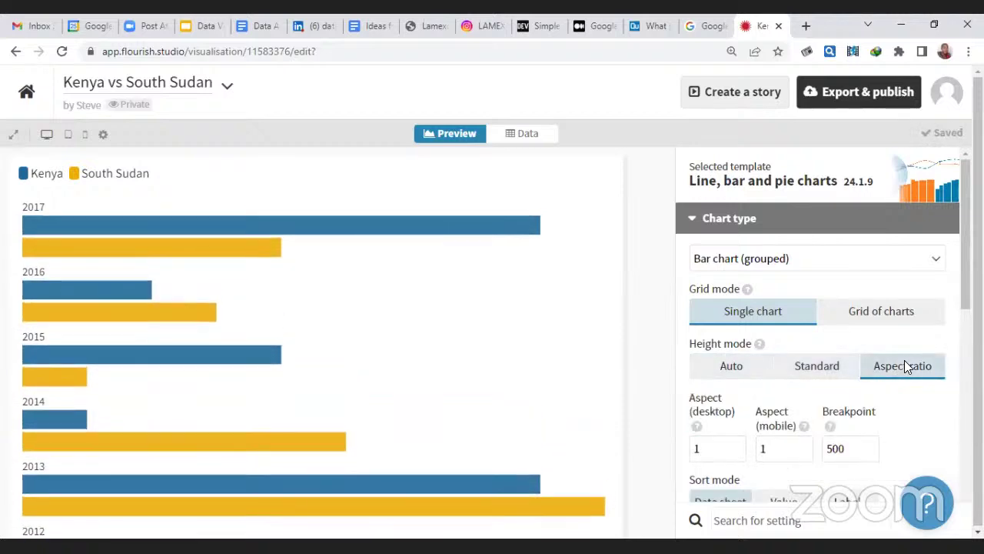
pyautogui.click(756, 374)
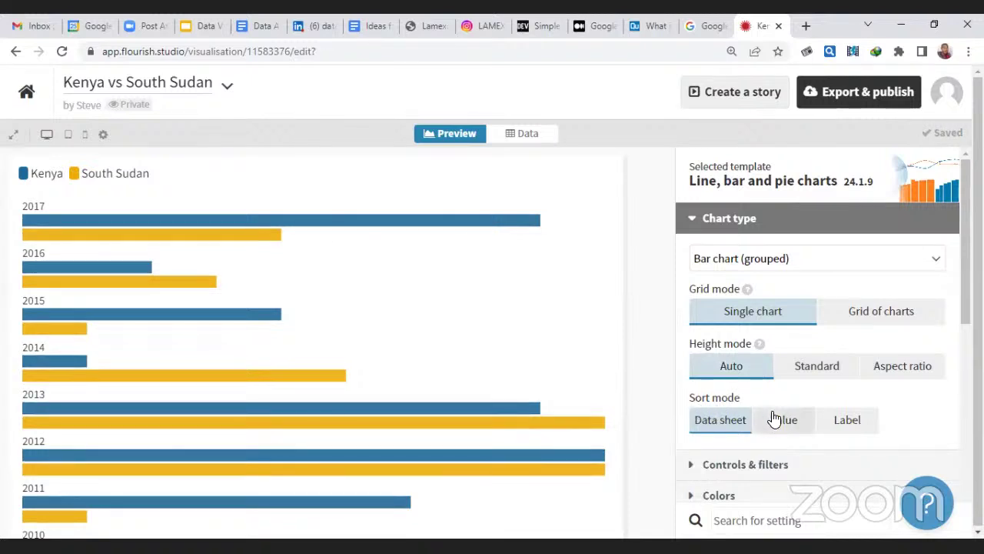
# - Try sorting the bars by Value, and undo the sort mode change
pyautogui.click(772, 413)
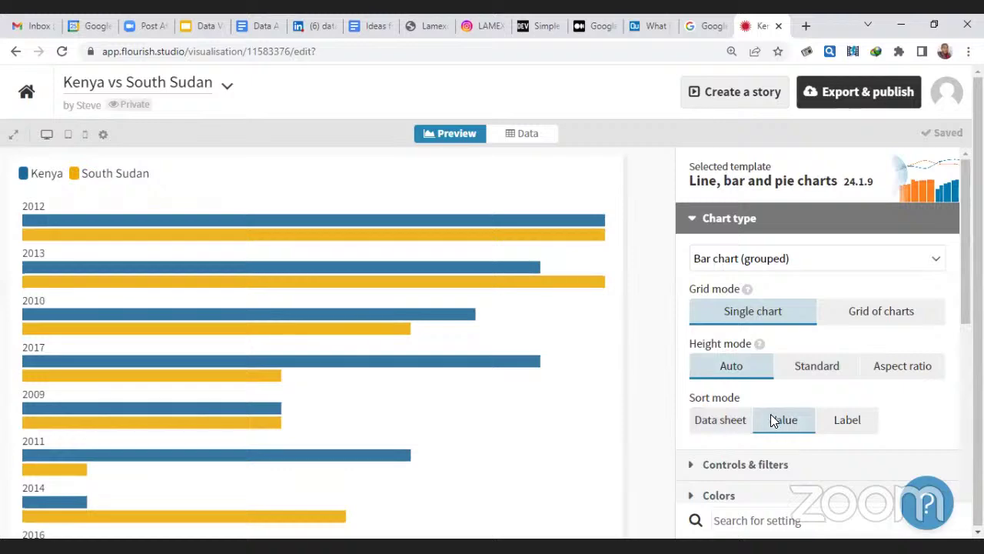
pyautogui.hotkey('ctrl', 'z')
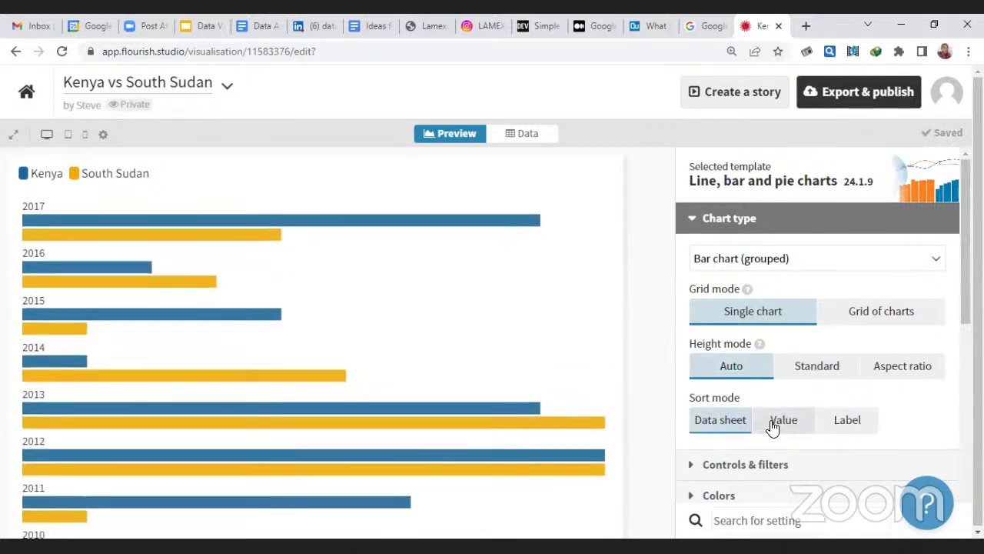
# - Try the Label and Value sort modes, comparing the bar order with the data sheet, and return the sort mode to Data sheet
pyautogui.click(843, 425)
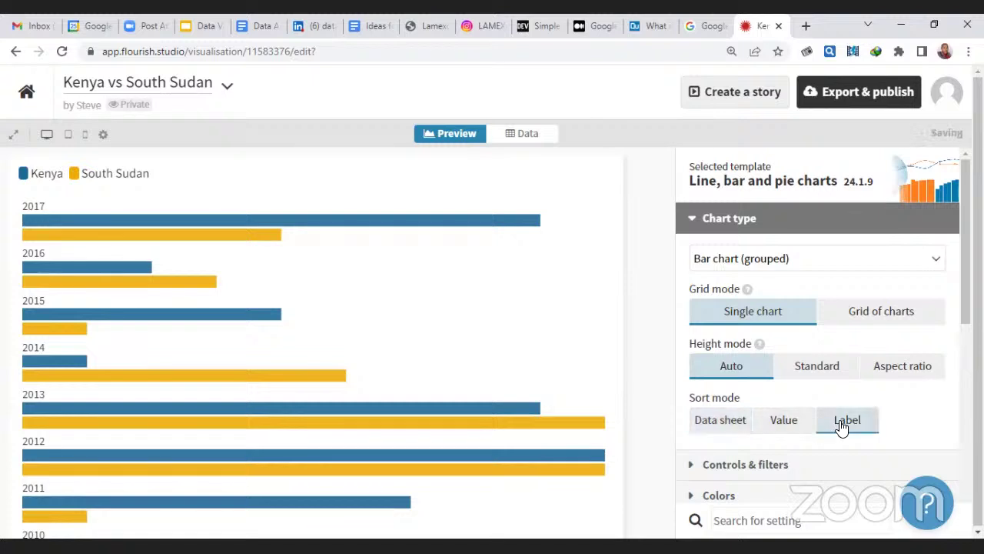
pyautogui.click(788, 422)
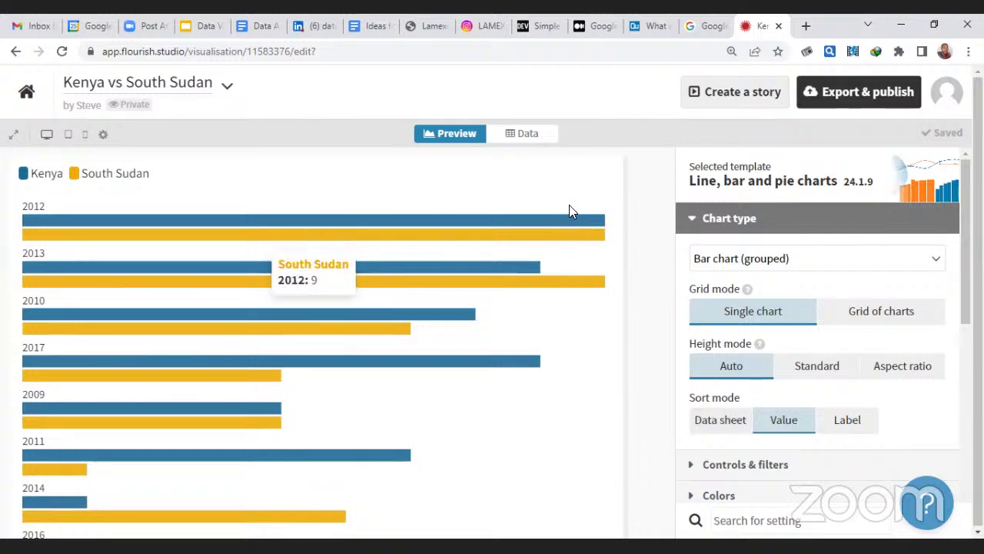
pyautogui.click(529, 135)
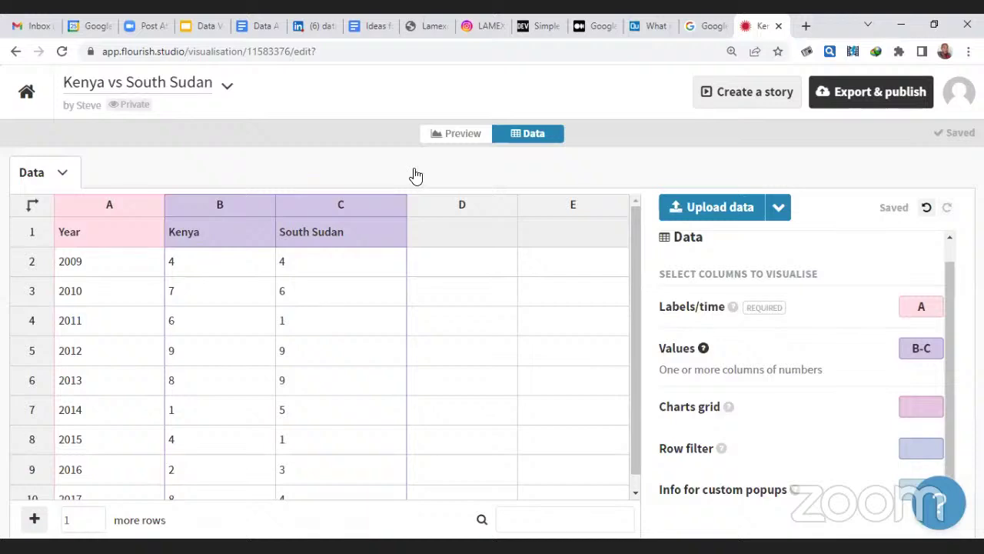
pyautogui.click(466, 135)
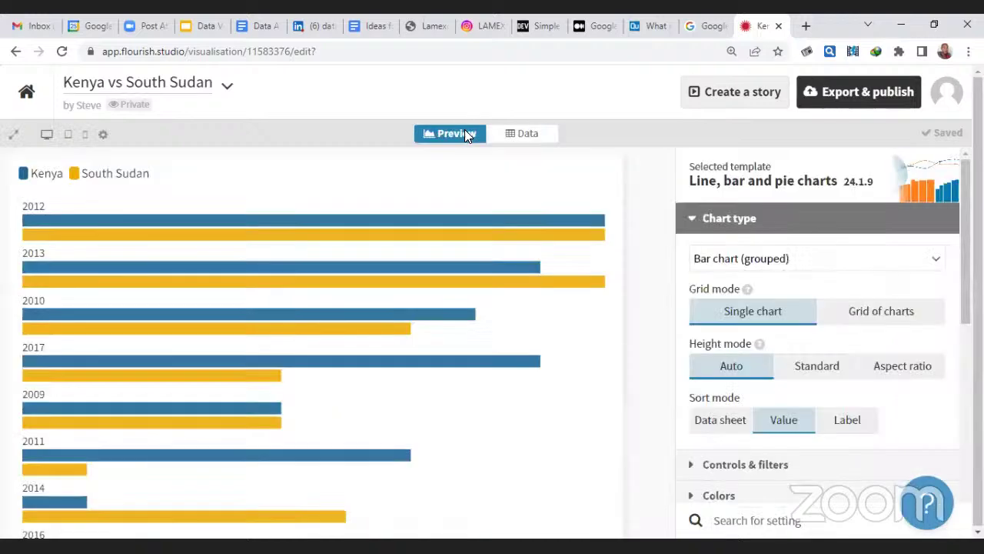
pyautogui.click(528, 133)
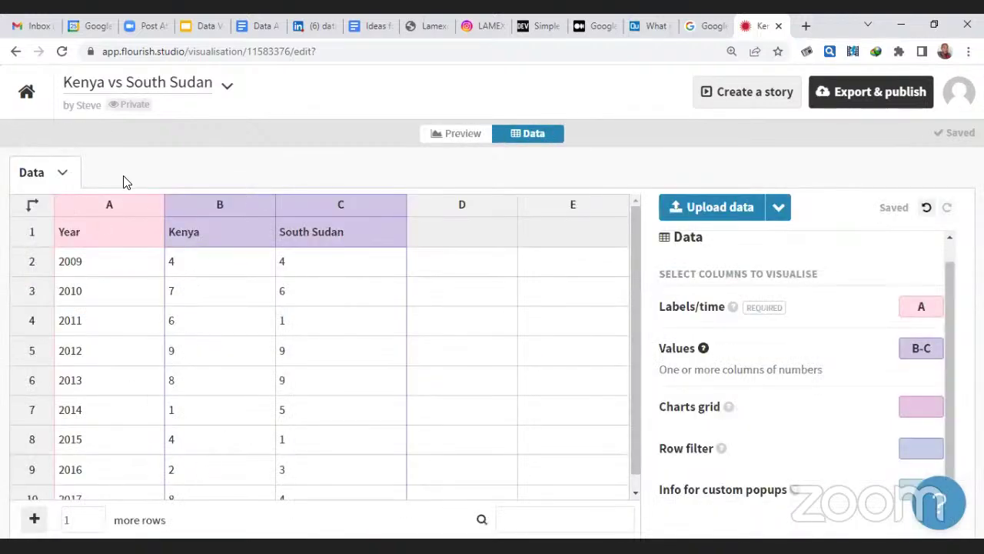
pyautogui.click(449, 133)
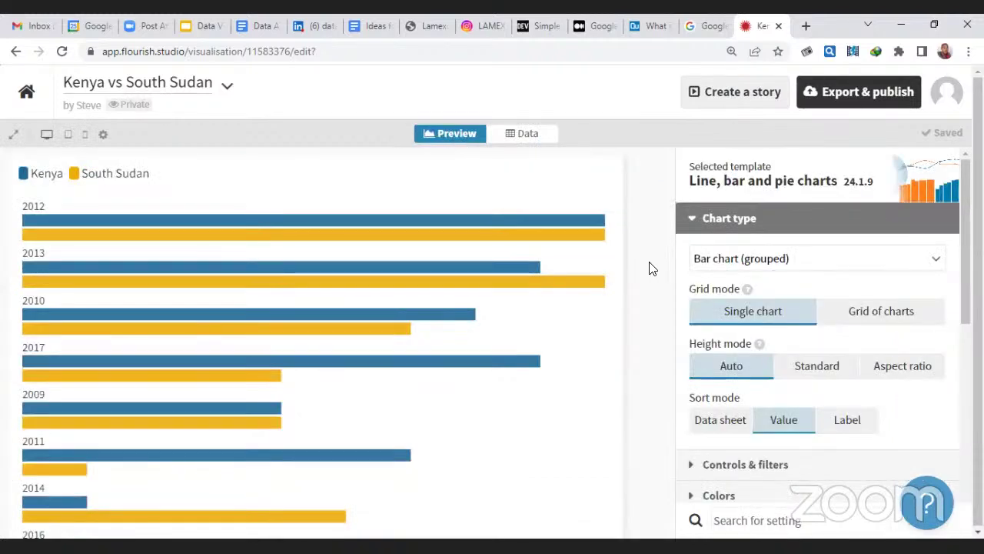
pyautogui.click(735, 421)
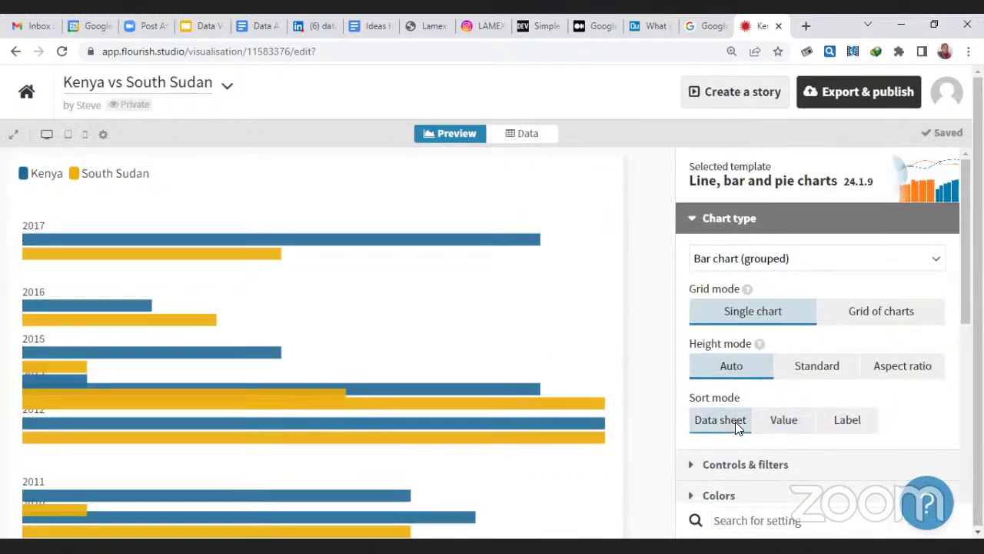
# - Look over the Controls & filters settings and the list of remaining chart setting sections
pyautogui.click(674, 218)
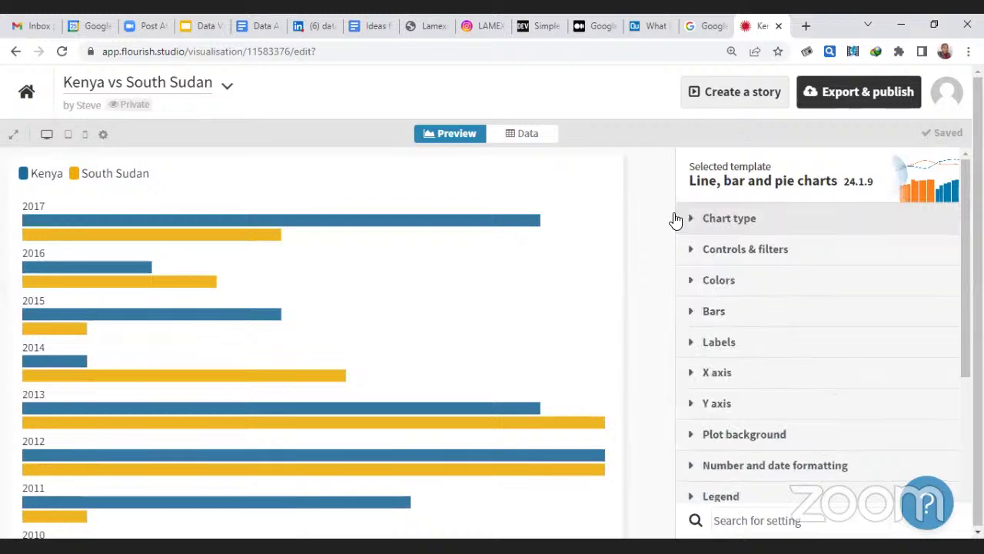
pyautogui.click(719, 255)
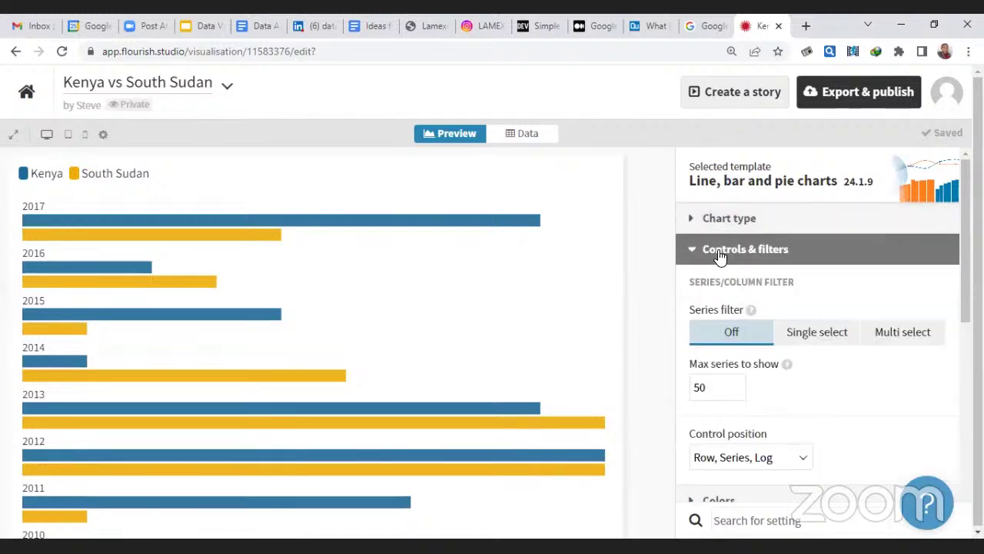
pyautogui.click(719, 254)
pyautogui.click(720, 255)
pyautogui.click(719, 255)
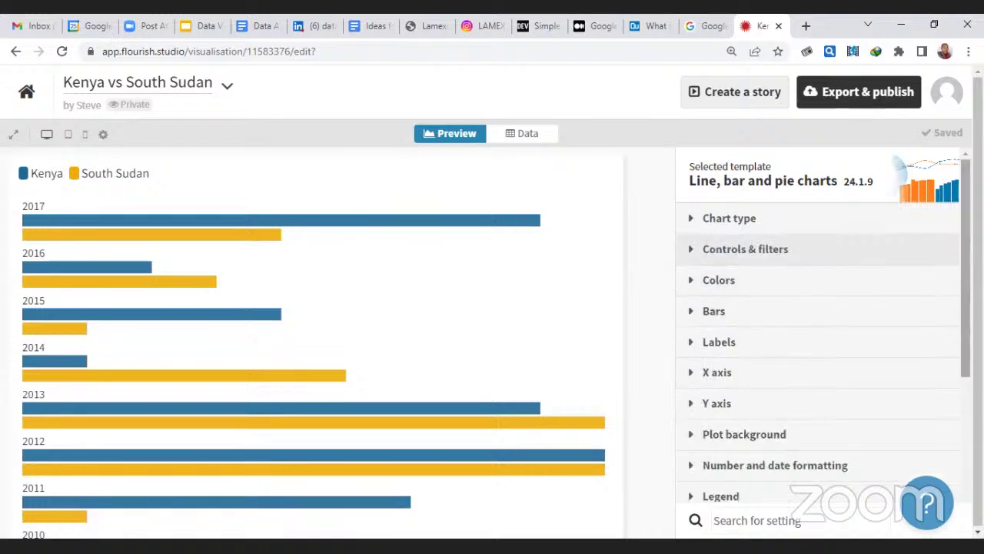
pyautogui.scroll(-2, 817, 338)
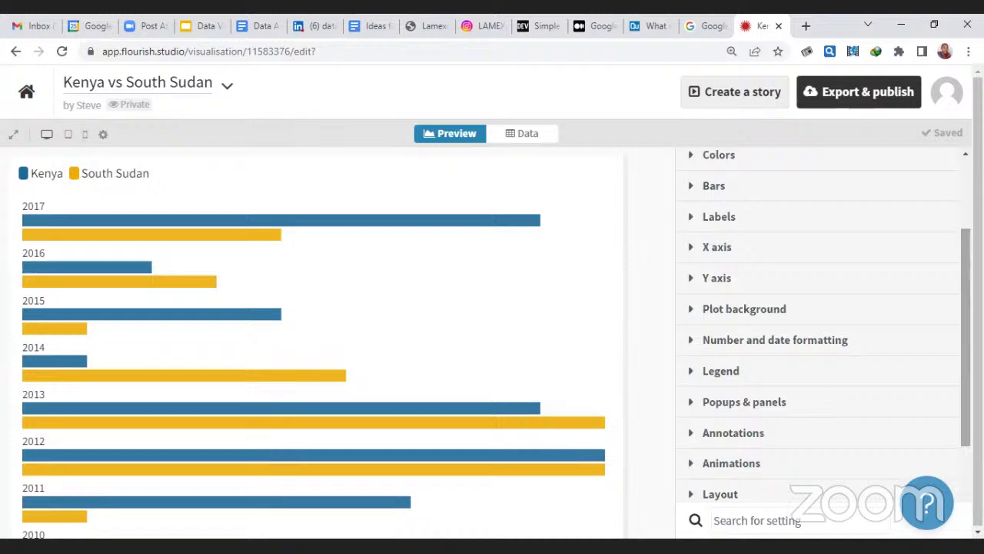
pyautogui.scroll(-2, 817, 338)
pyautogui.scroll(2, 817, 338)
pyautogui.scroll(1, 871, 277)
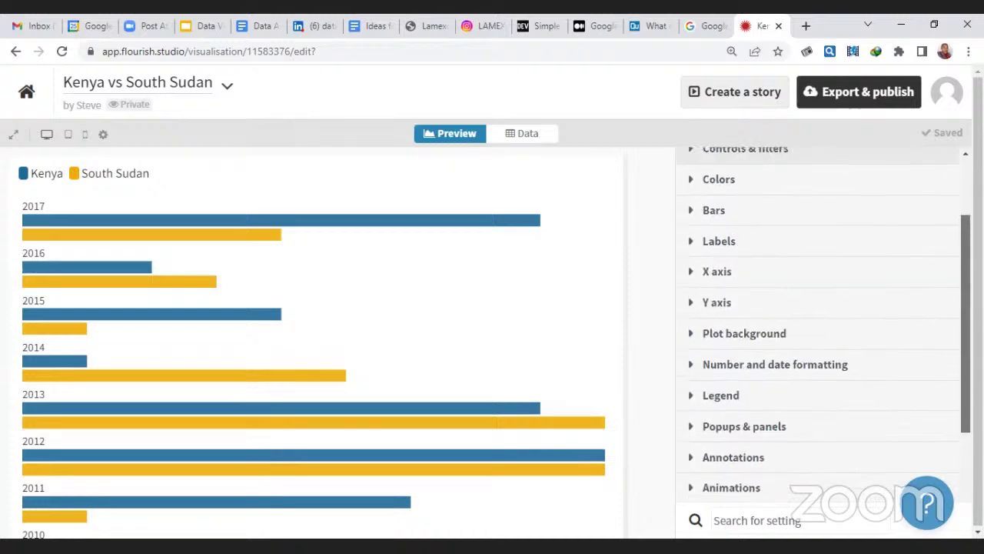
# - Try the Axis style and Bold weight for the bar labels, and return them to Above bars and Normal
pyautogui.click(722, 241)
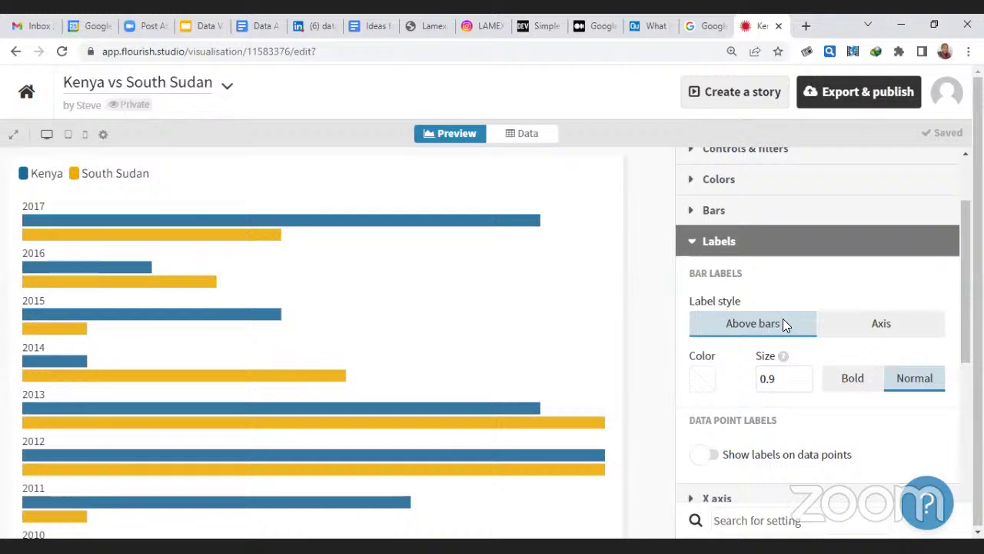
pyautogui.click(886, 323)
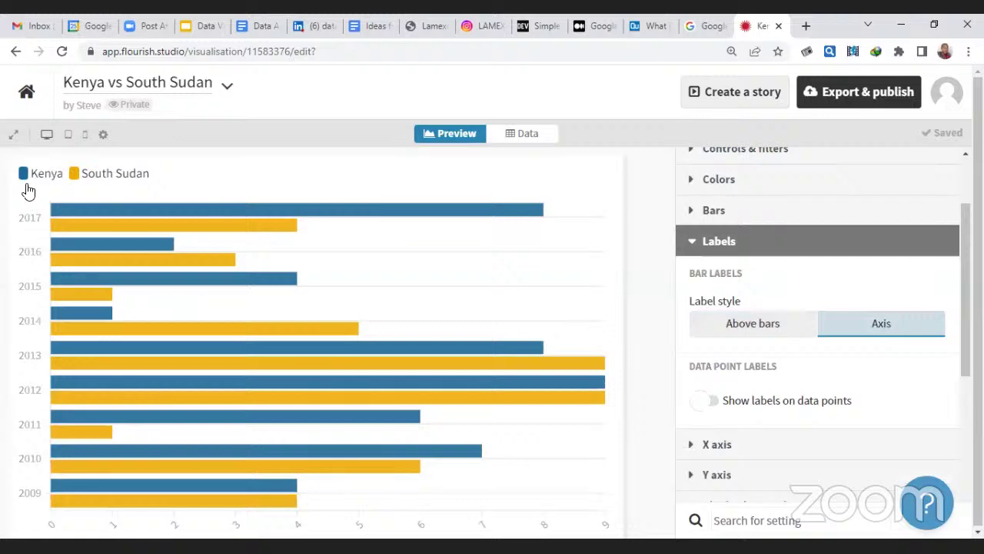
pyautogui.click(734, 336)
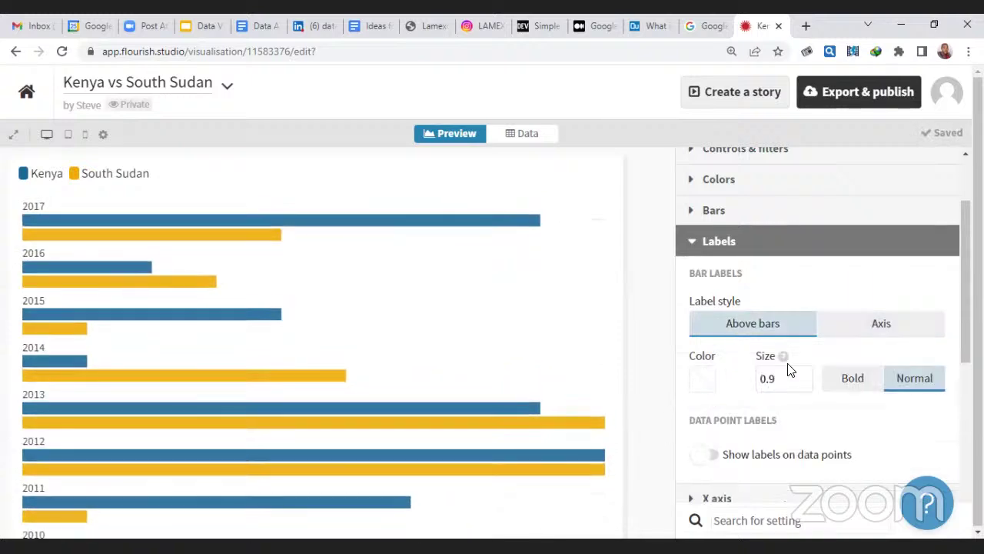
pyautogui.click(839, 380)
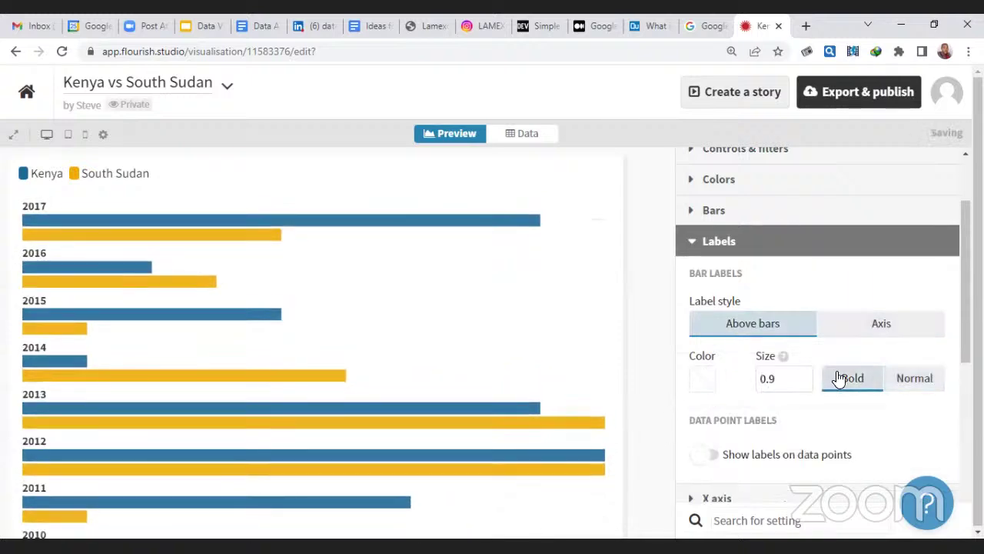
pyautogui.click(839, 380)
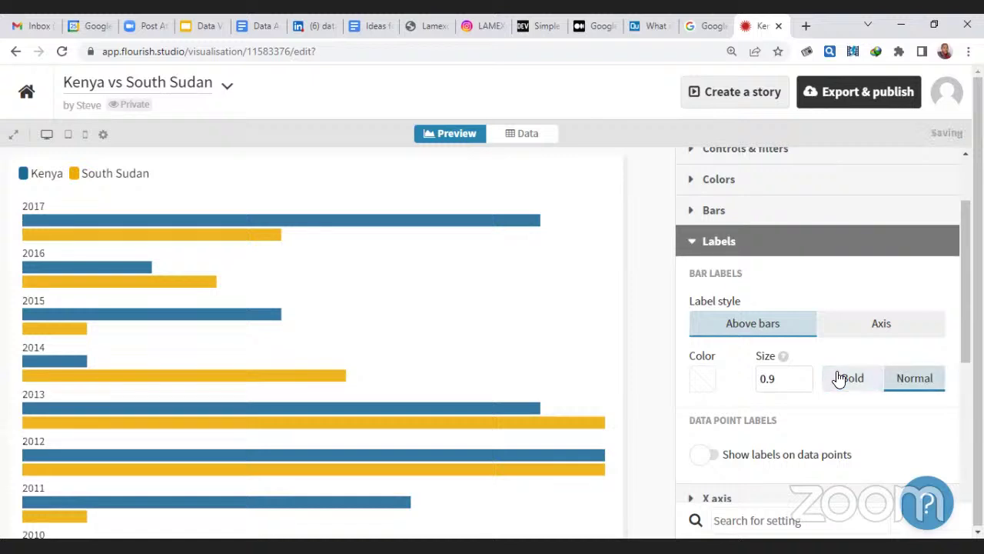
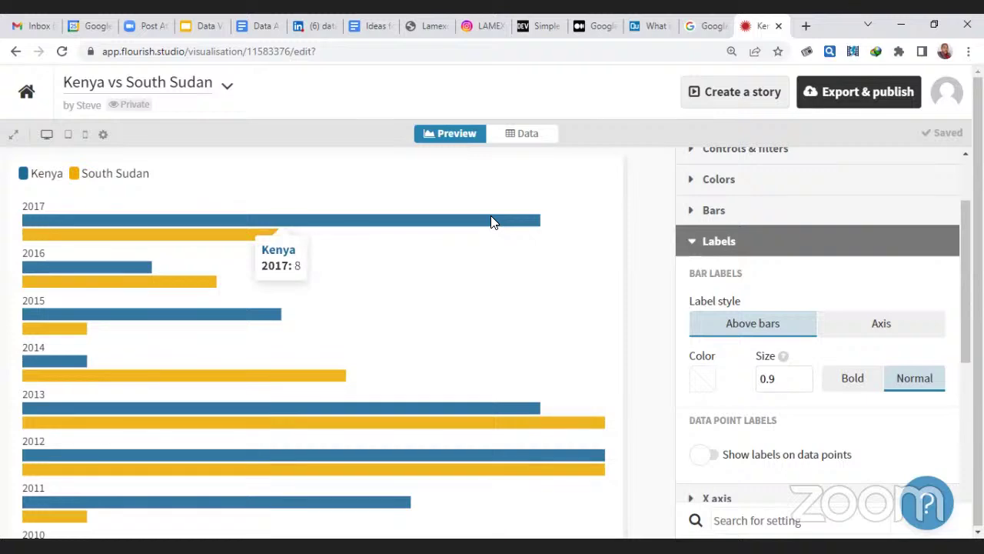
# - Try showing labels on the data points, and turn them off again
pyautogui.click(709, 453)
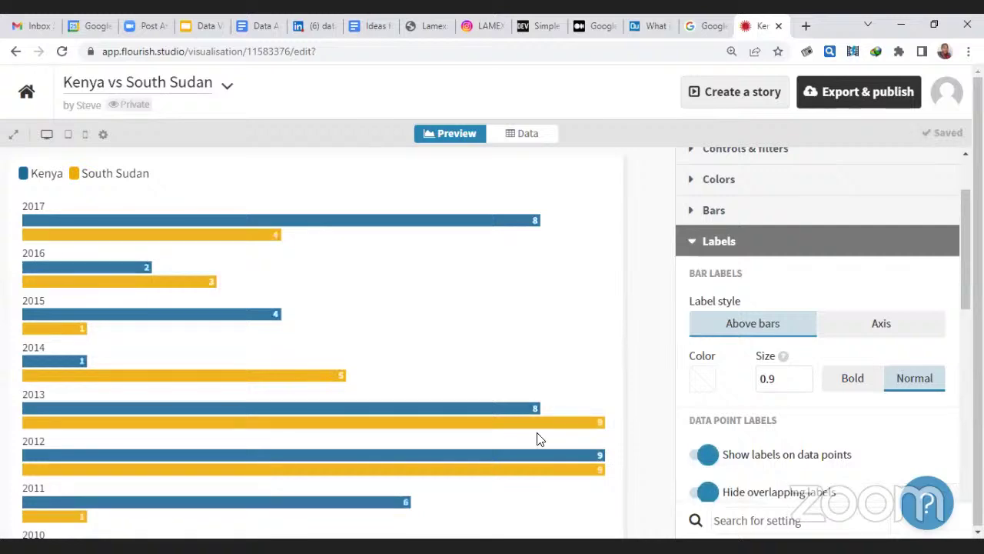
pyautogui.moveTo(542, 223)
pyautogui.click(703, 454)
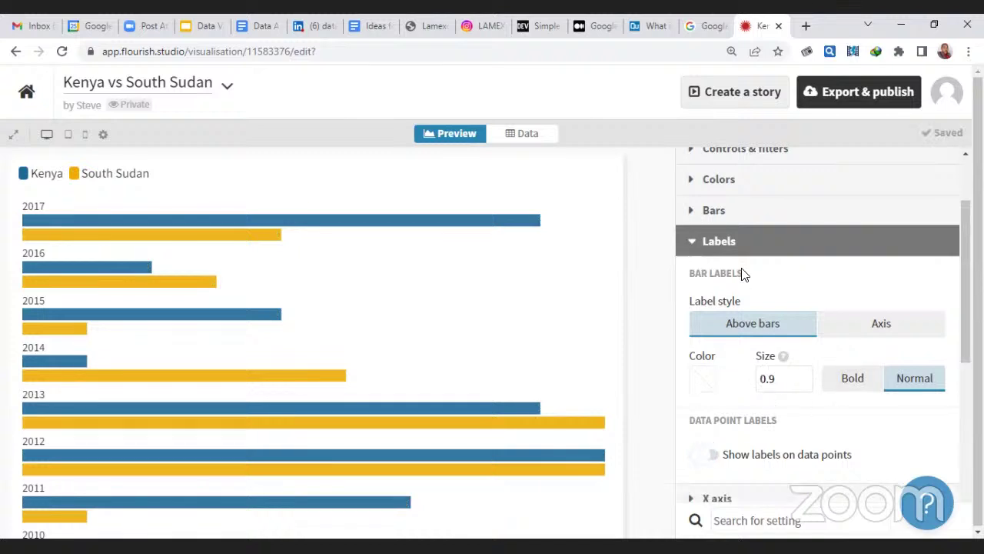
# - Set the X axis position to Top
pyautogui.click(725, 244)
pyautogui.click(716, 273)
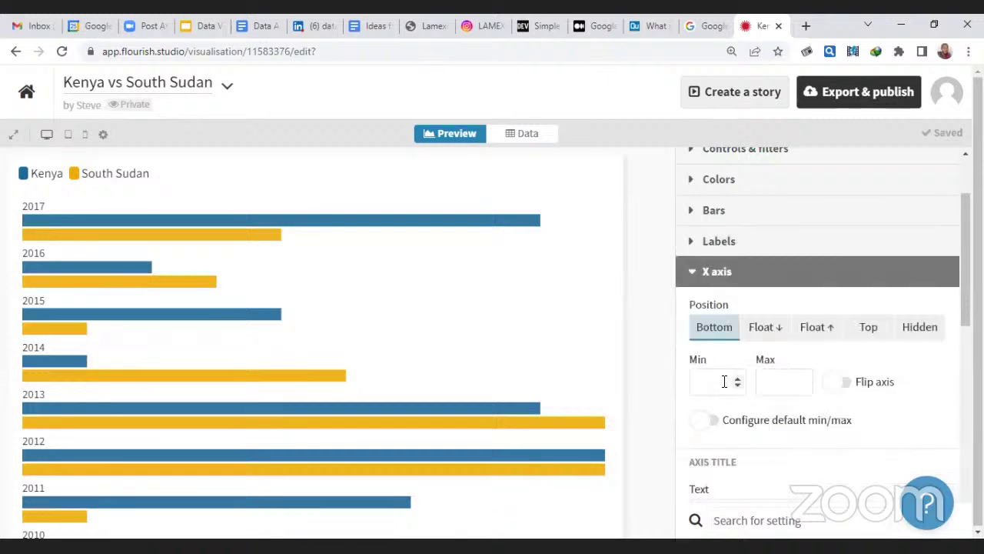
pyautogui.click(867, 329)
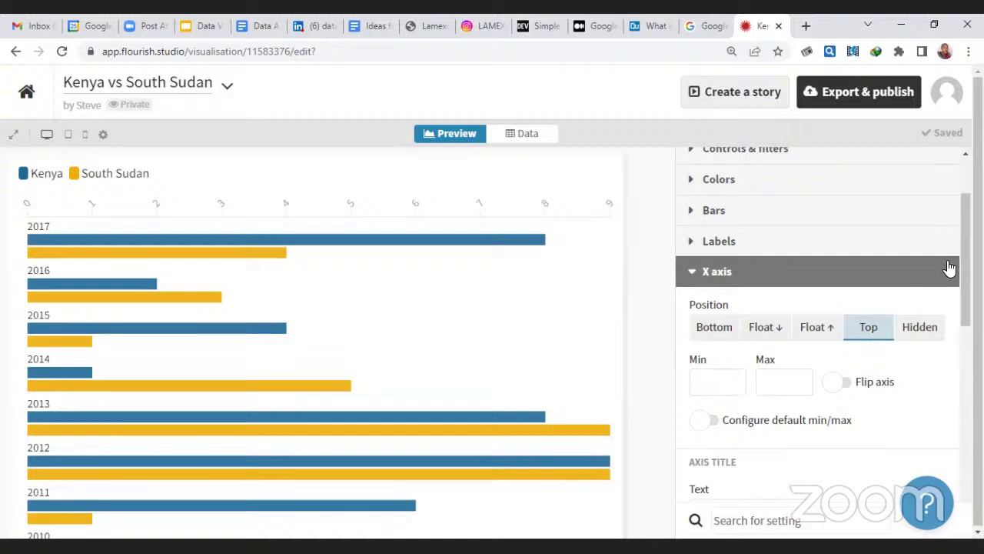
# - Enter "Annual Wheat Production (MT)" as the X axis title text
pyautogui.scroll(-1, 965, 277)
pyautogui.scroll(-1, 692, 351)
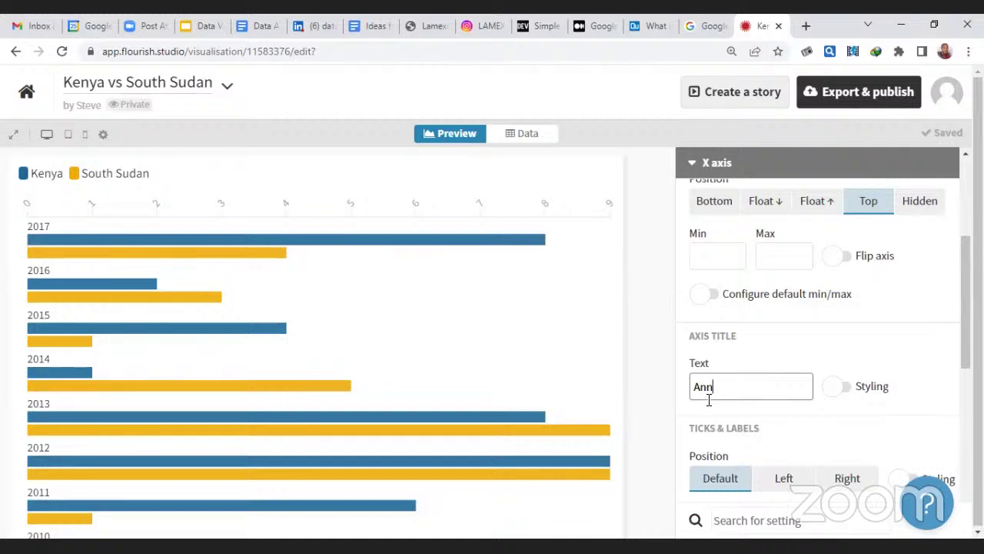
pyautogui.write('ual Wheat Produ')
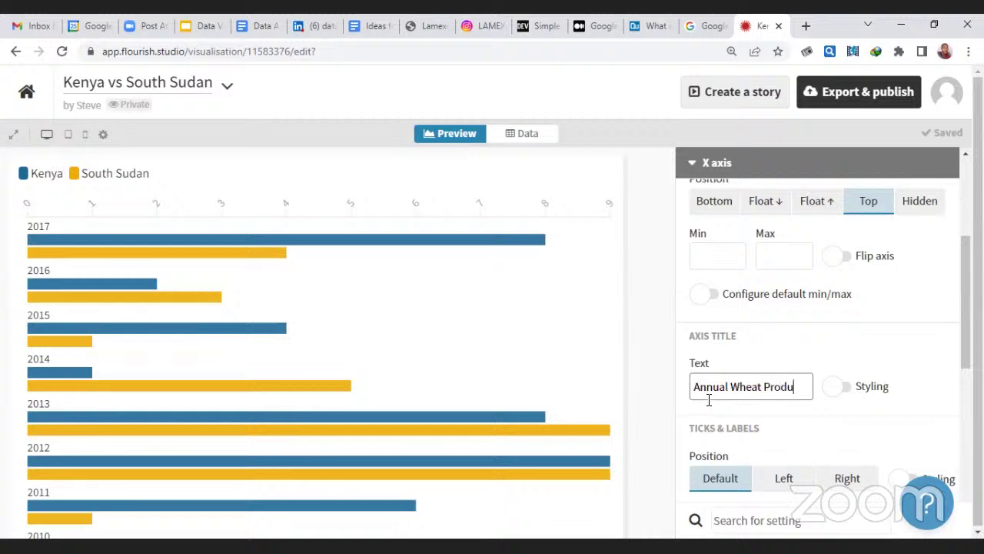
pyautogui.write('ntction')
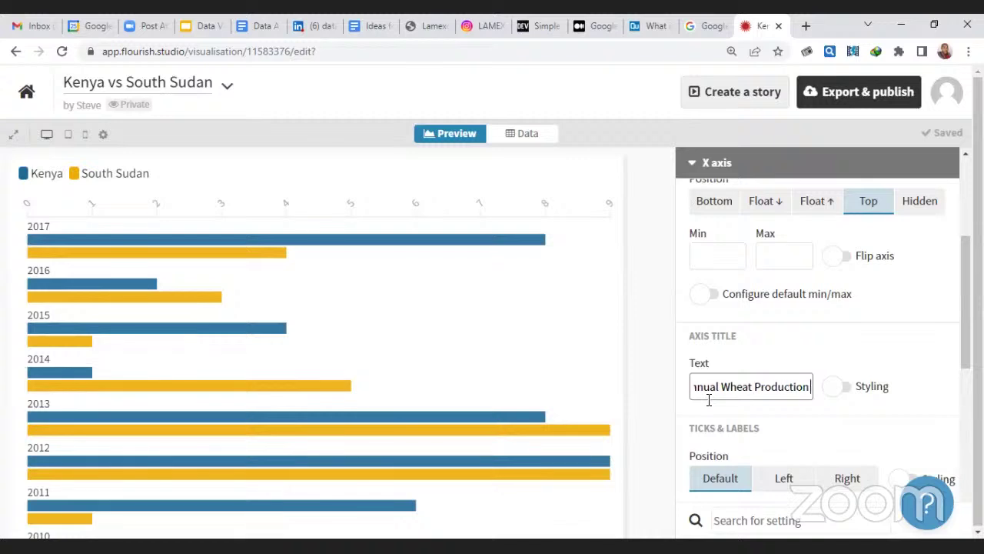
pyautogui.write(' (MT')
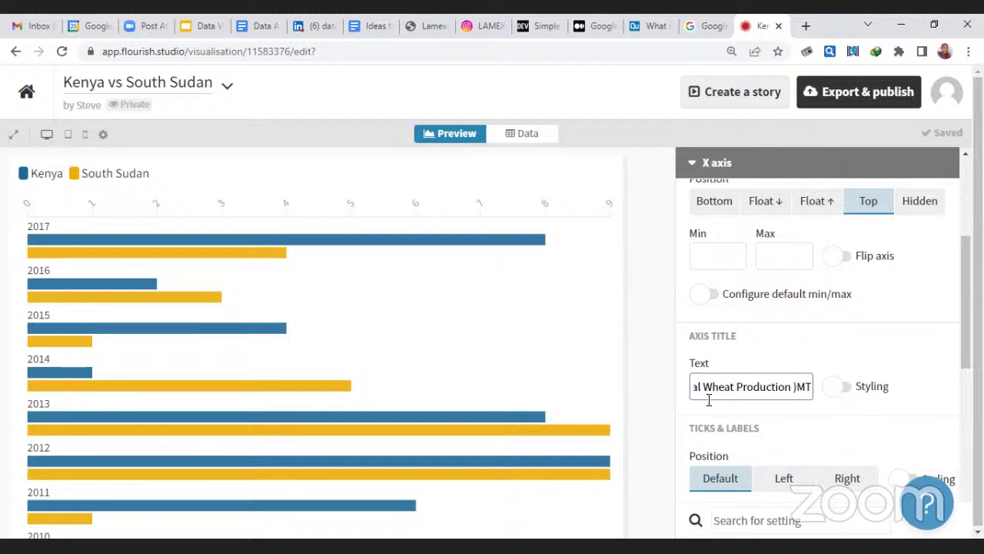
pyautogui.press('BackSpace')
pyautogui.press('BackSpace')
pyautogui.press('BackSpace')
pyautogui.write('(')
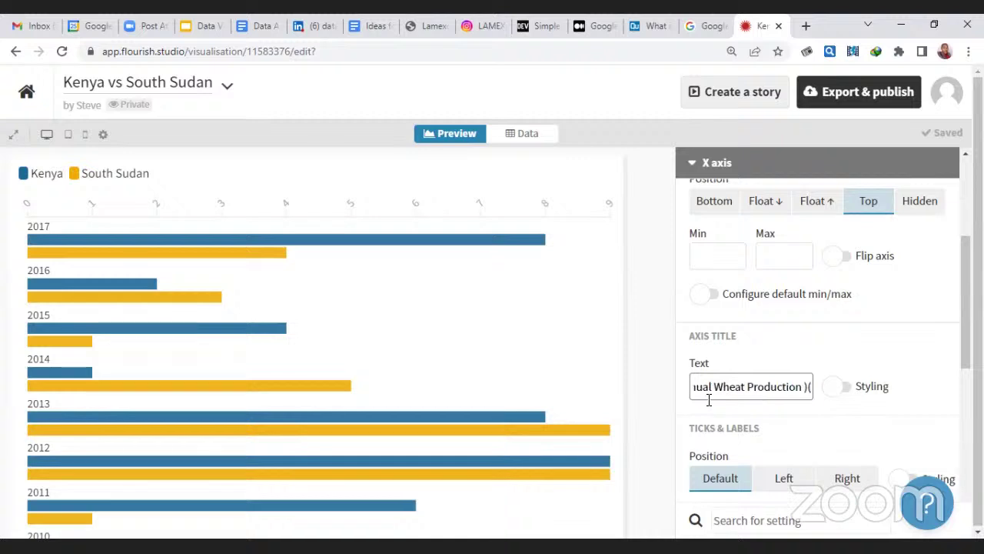
pyautogui.write('MT)')
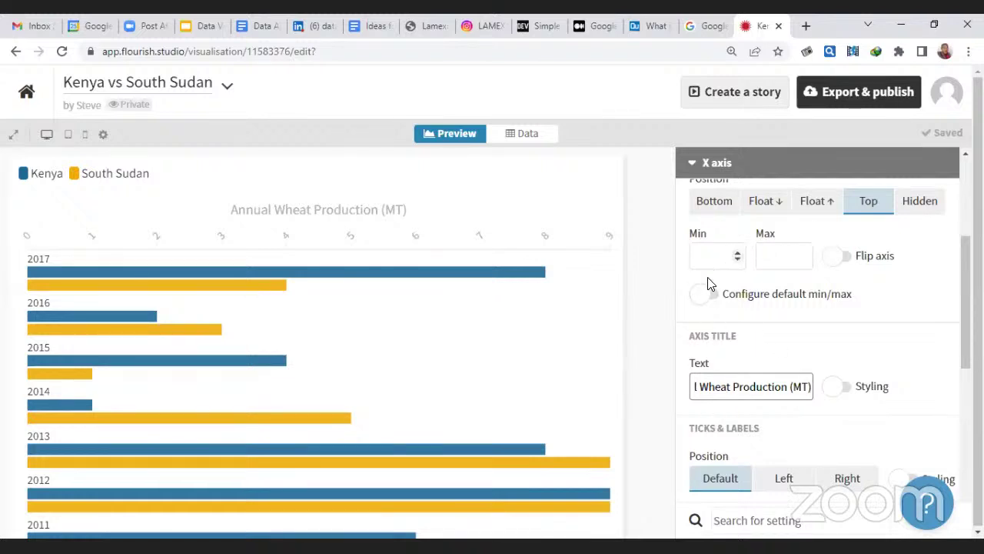
# - Try Bold for the X axis title, keep it Regular, and color it dark brown with RGB 103, 50, 50
pyautogui.click(837, 388)
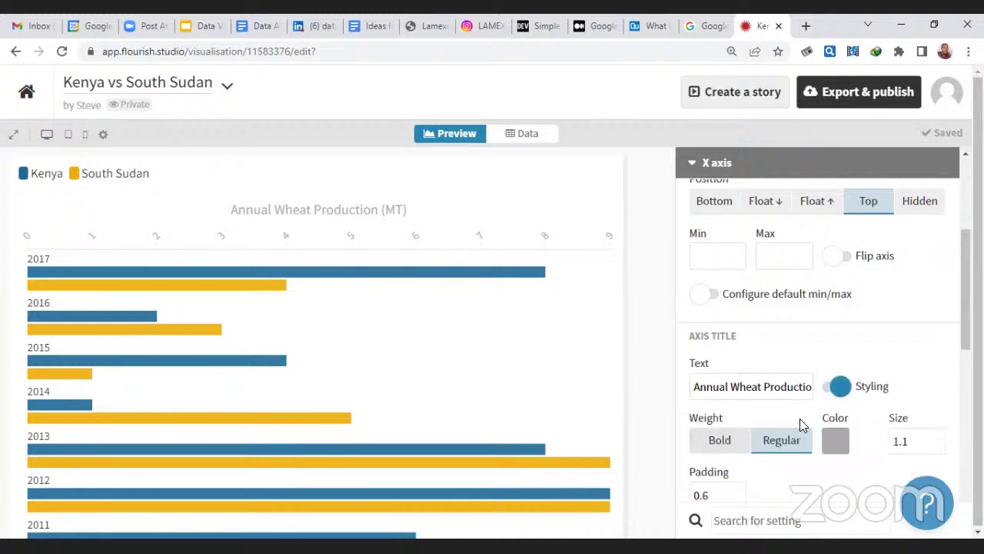
pyautogui.click(739, 449)
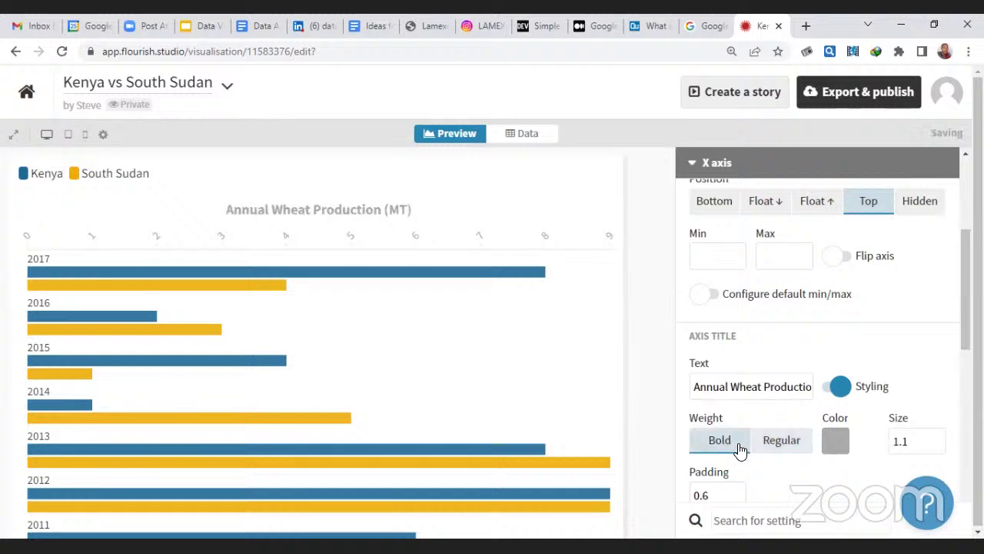
pyautogui.click(775, 446)
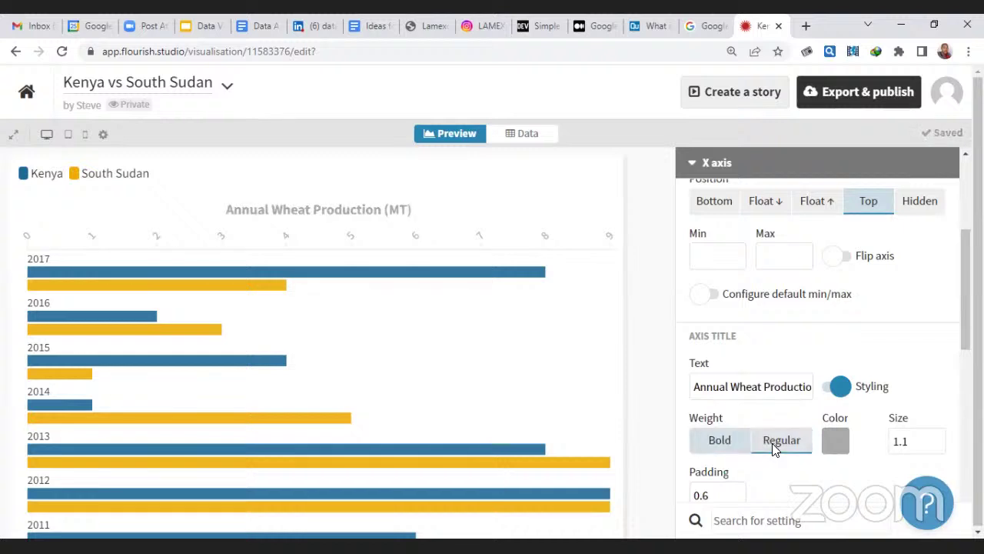
pyautogui.click(833, 440)
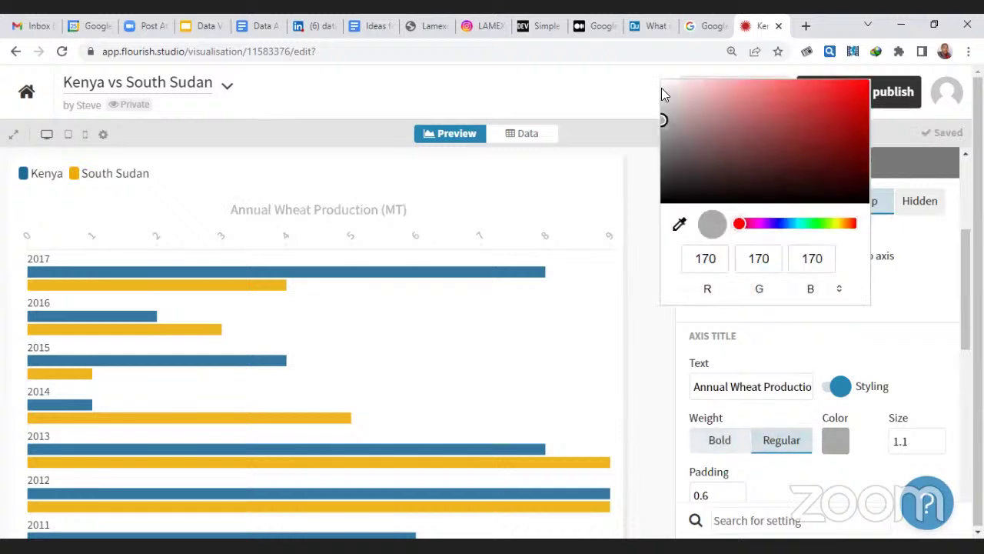
pyautogui.click(767, 153)
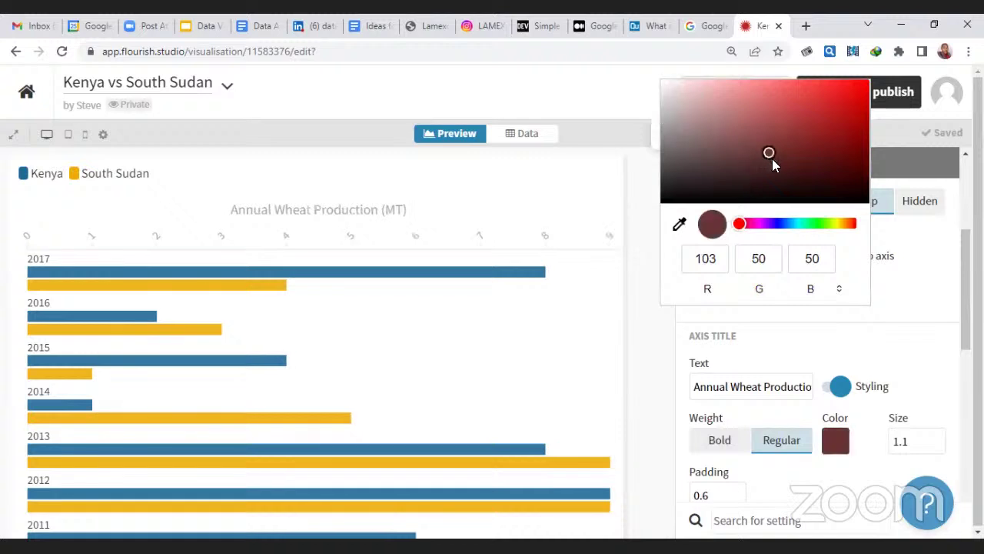
pyautogui.click(930, 385)
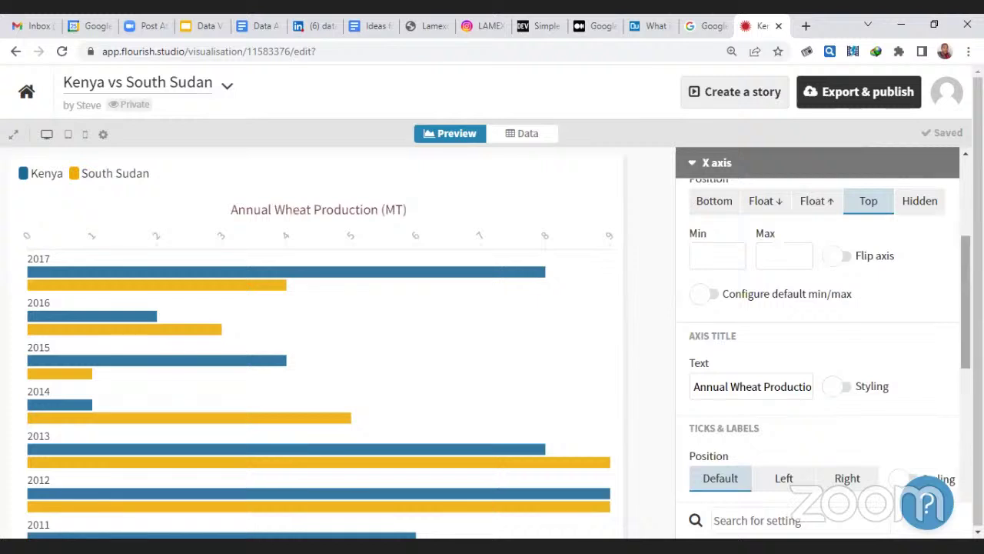
pyautogui.scroll(-1, 955, 337)
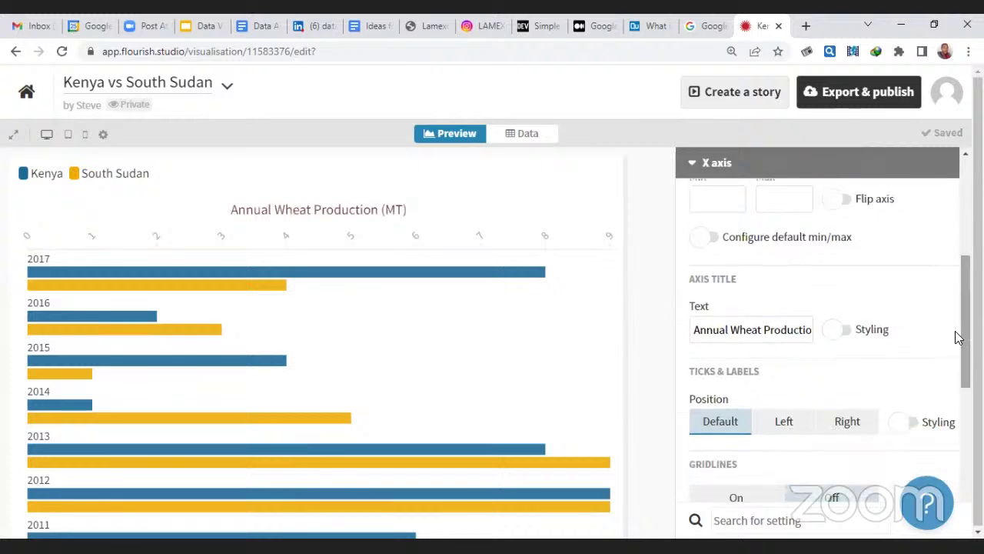
# - Try enlarging the X axis title to size 2, and return it to 1.1
pyautogui.click(861, 330)
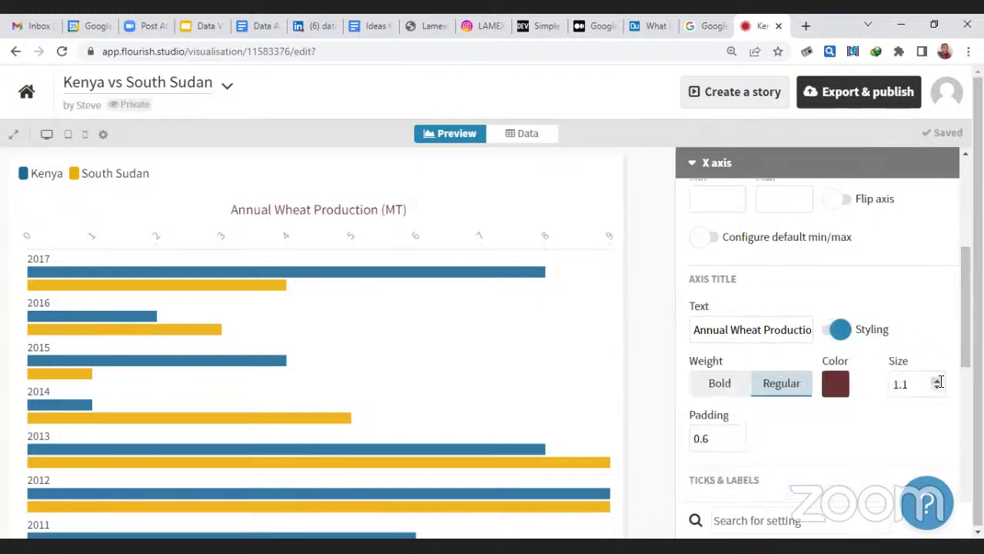
pyautogui.click(938, 381)
pyautogui.click(938, 381)
pyautogui.click(938, 381)
pyautogui.click(938, 382)
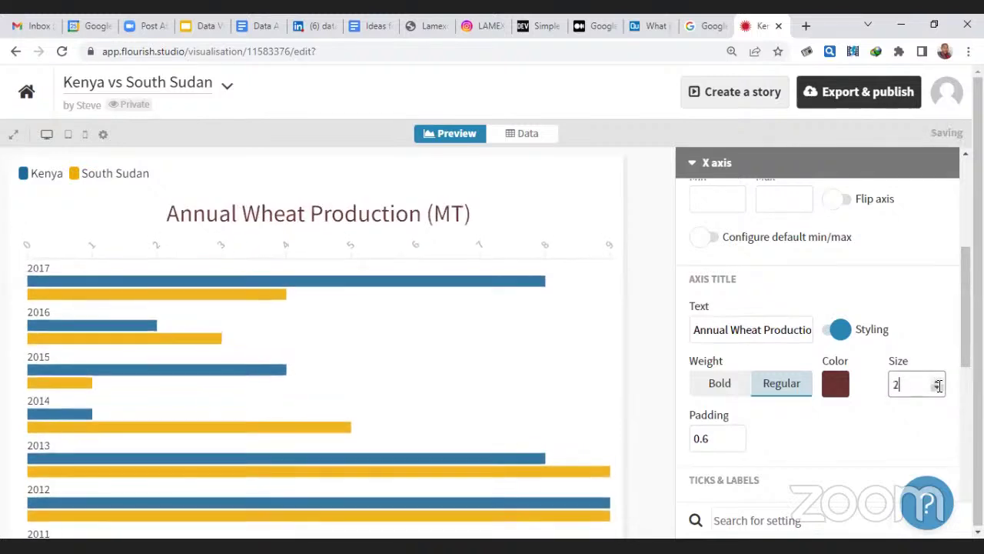
pyautogui.click(938, 389)
pyautogui.click(938, 388)
pyautogui.click(938, 389)
pyautogui.click(938, 388)
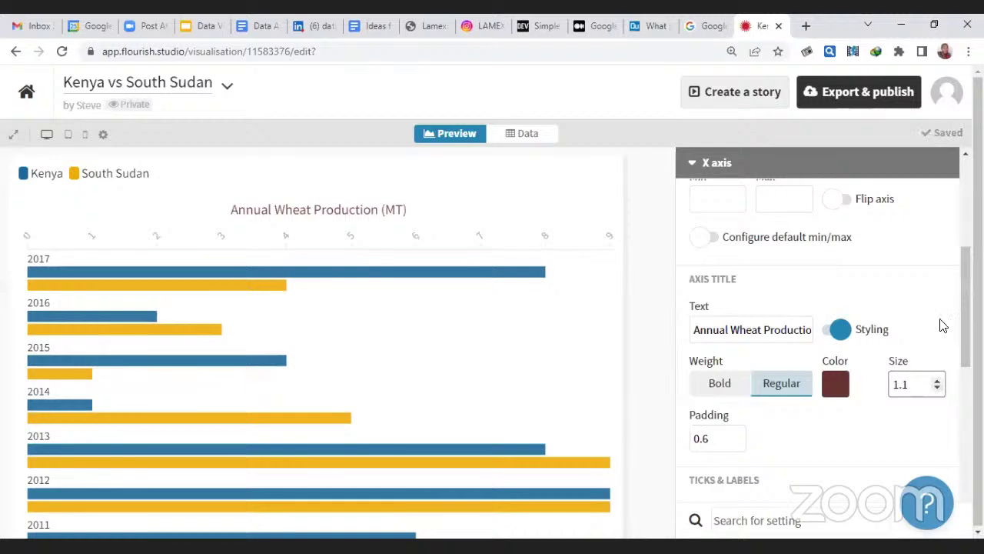
# - Try a padding of 1 for the X axis title, and reduce the padding to 0
pyautogui.click(735, 438)
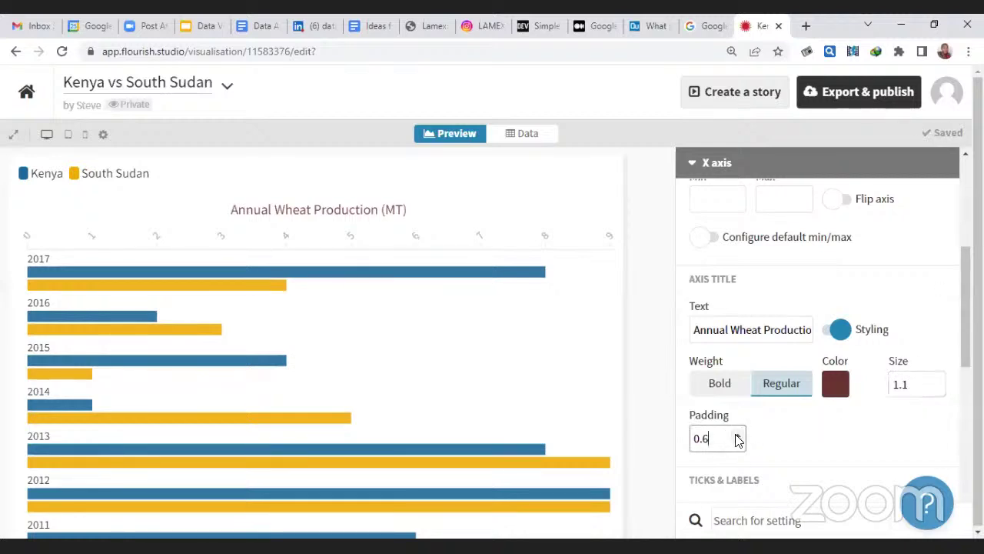
pyautogui.click(737, 435)
pyautogui.click(737, 435)
pyautogui.click(737, 435)
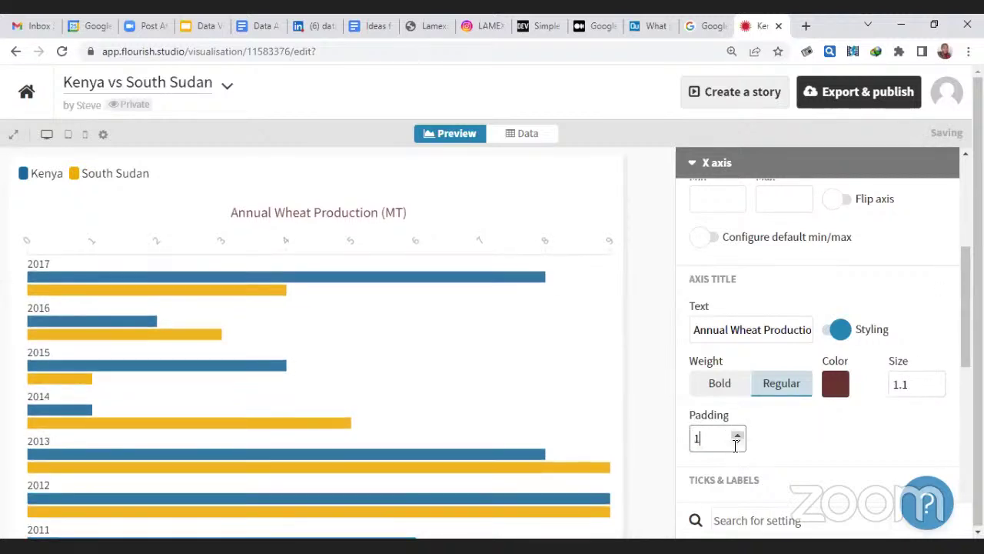
pyautogui.click(738, 442)
pyautogui.click(737, 442)
pyautogui.click(737, 442)
pyautogui.click(737, 443)
pyautogui.click(737, 442)
pyautogui.click(737, 442)
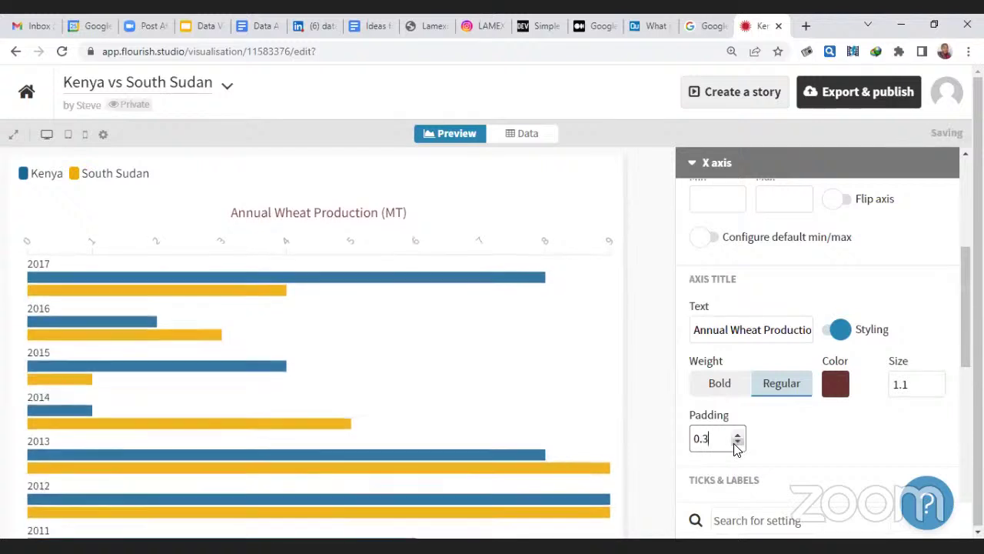
pyautogui.click(737, 442)
pyautogui.click(737, 442)
pyautogui.click(737, 442)
pyautogui.click(737, 442)
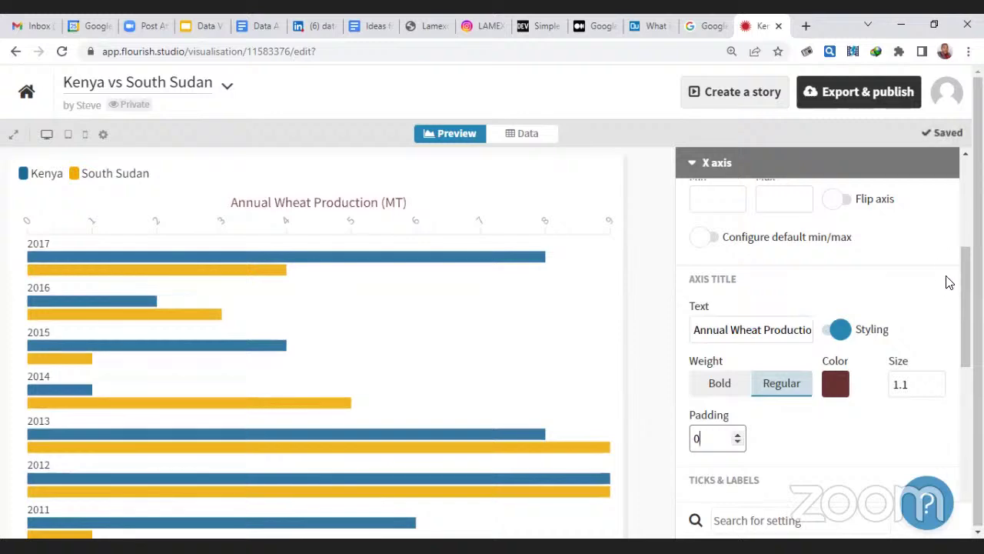
# - Try the Left and Right positions for the X axis ticks and labels, and return to Default
pyautogui.moveTo(966, 308); pyautogui.dragTo(966, 385)
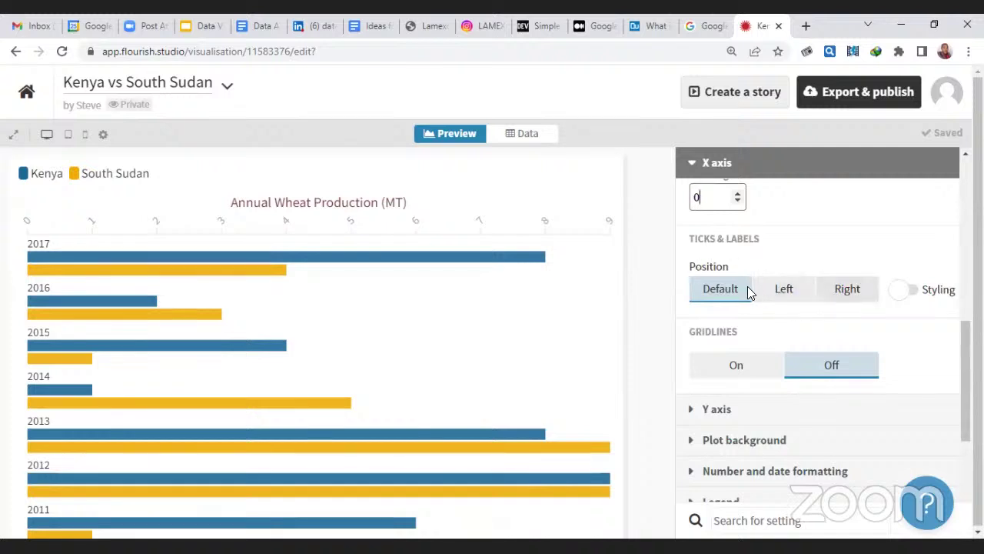
pyautogui.click(776, 292)
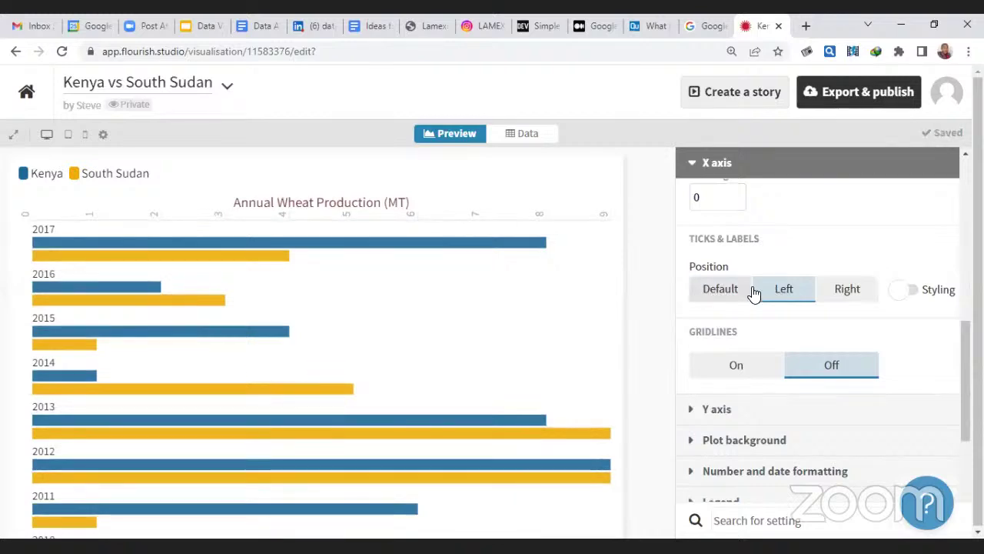
pyautogui.click(834, 289)
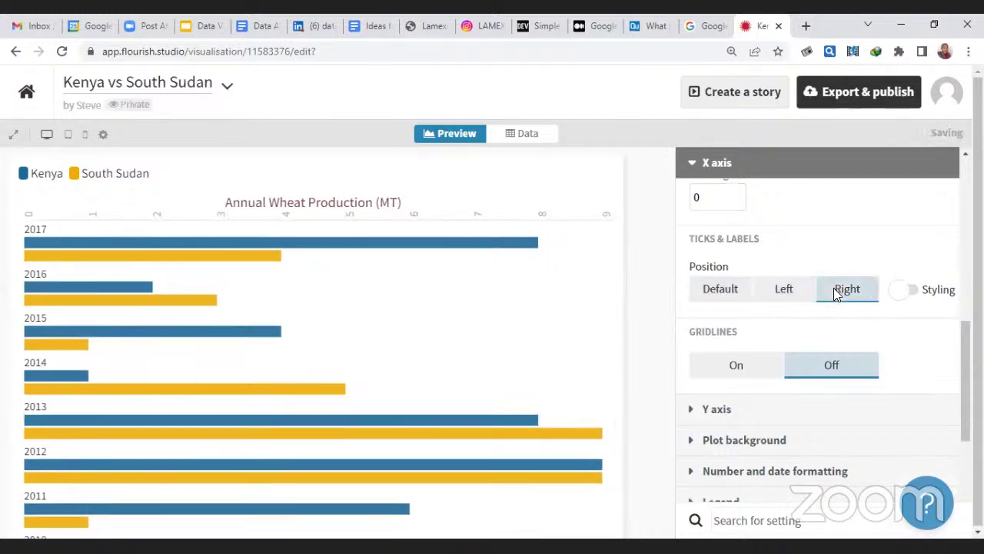
pyautogui.click(718, 289)
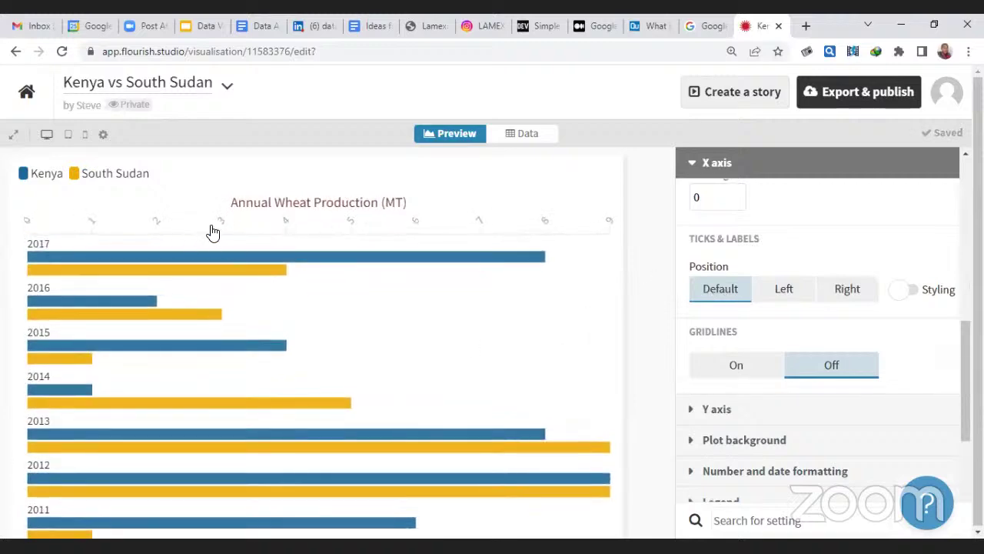
# - Try showing the X axis gridlines, turn them off again, and close the X axis settings
pyautogui.click(712, 376)
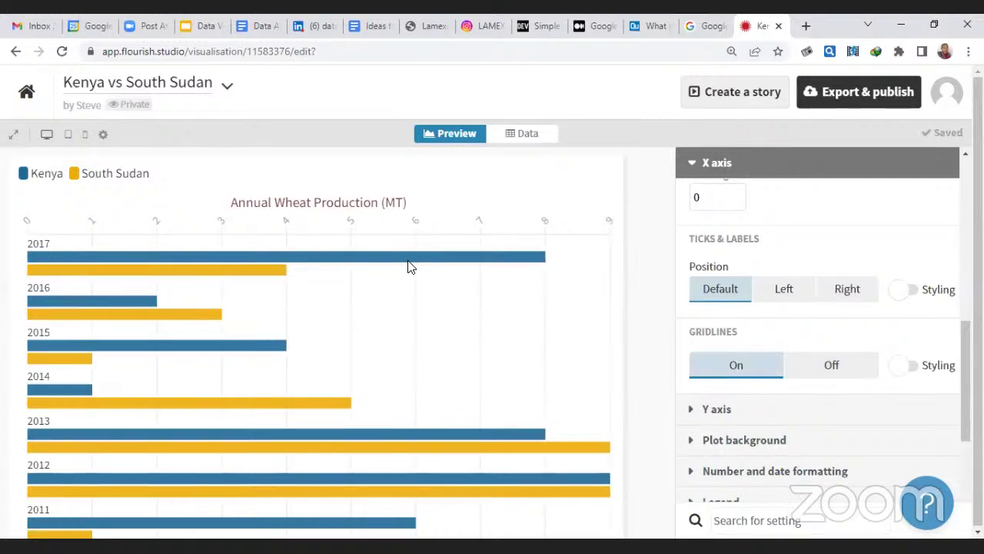
pyautogui.click(824, 364)
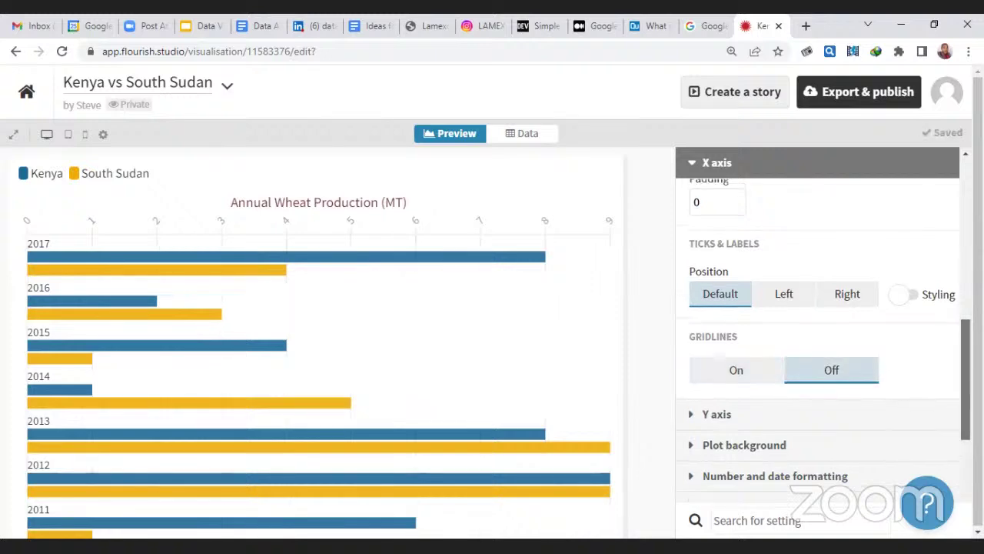
pyautogui.scroll(2, 787, 228)
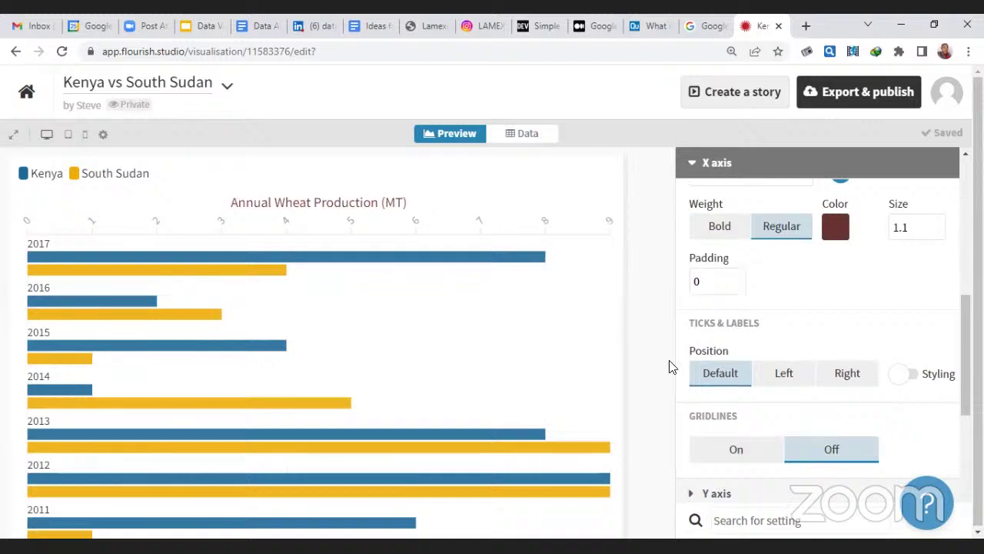
pyautogui.click(716, 170)
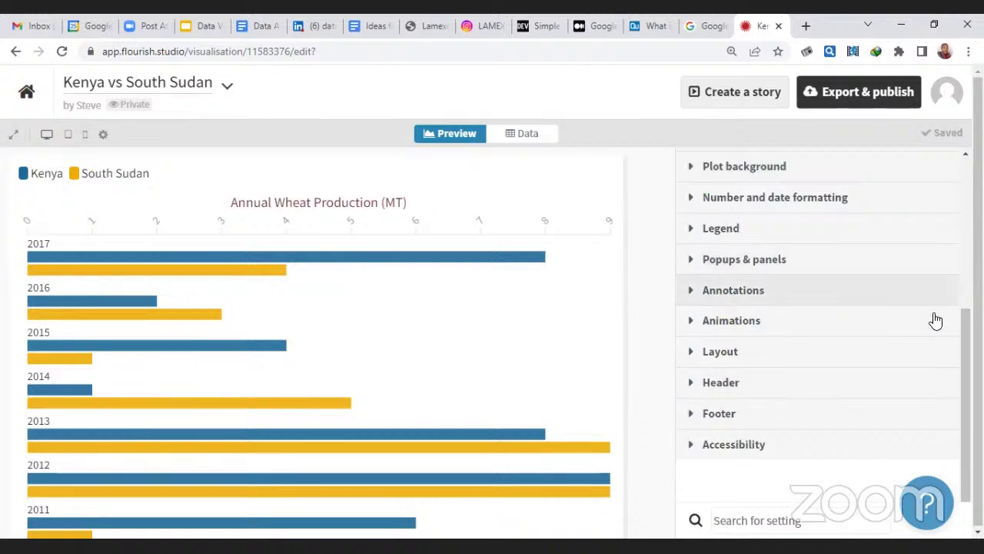
# - Enter "Year" as the Y axis title text
pyautogui.scroll(2, 771, 231)
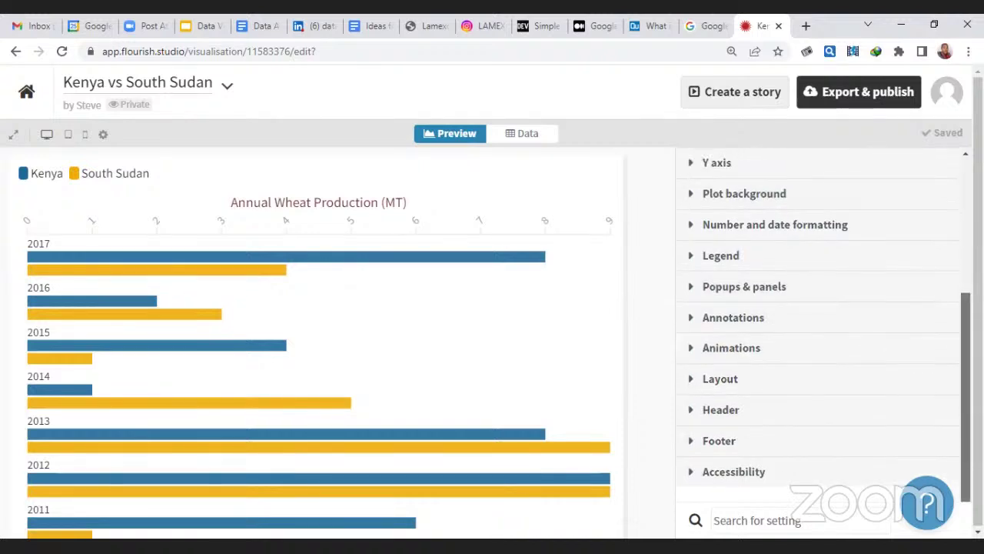
pyautogui.click(760, 202)
pyautogui.click(733, 185)
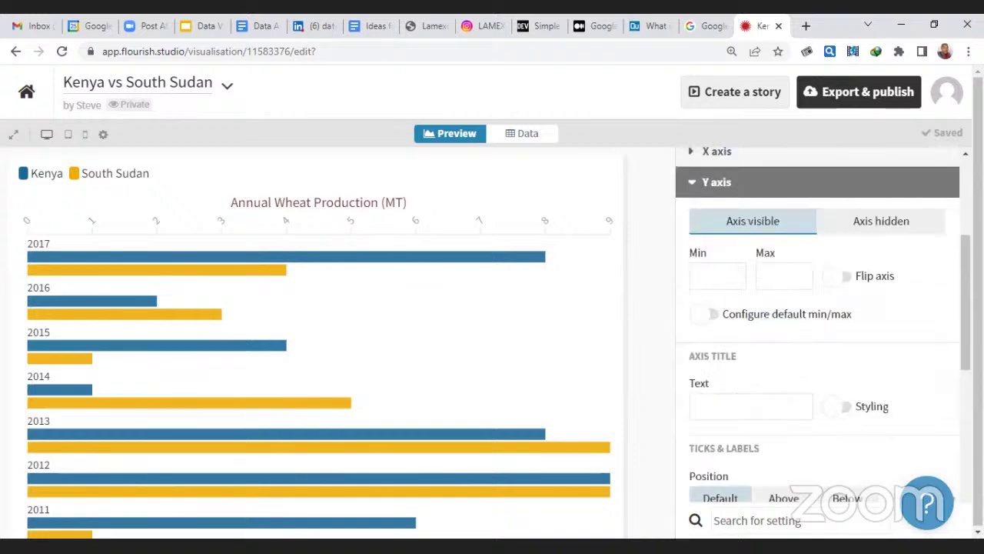
pyautogui.scroll(-1, 865, 332)
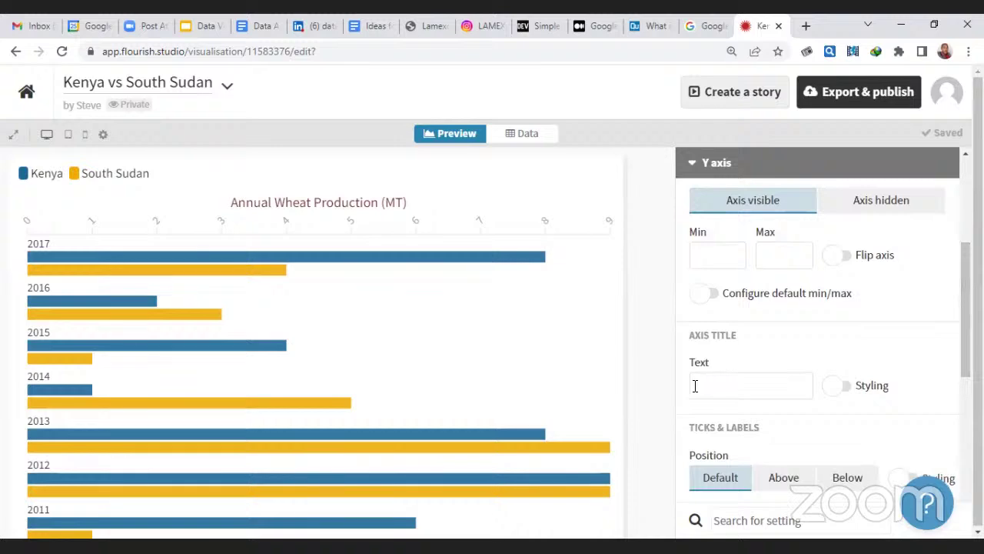
pyautogui.click(695, 385)
pyautogui.write('Year')
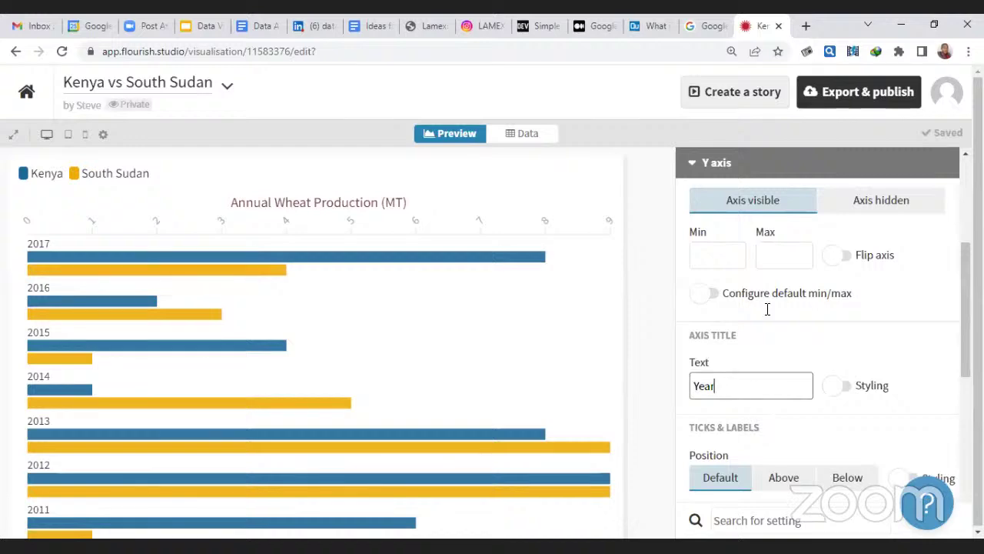
pyautogui.click(719, 163)
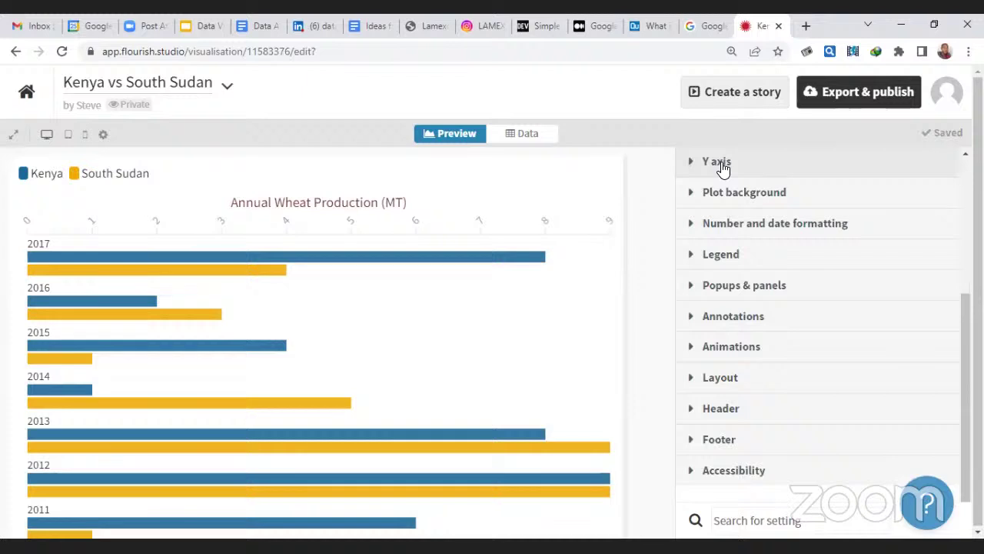
# - Try the Above and Default positions for the Y axis ticks and labels, and set the position to Below
pyautogui.click(721, 164)
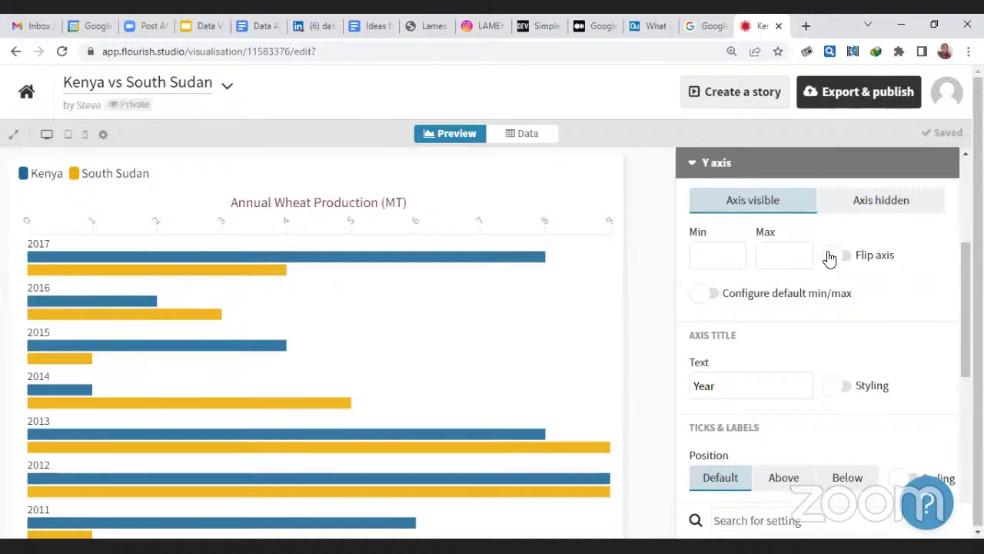
pyautogui.scroll(-1, 962, 253)
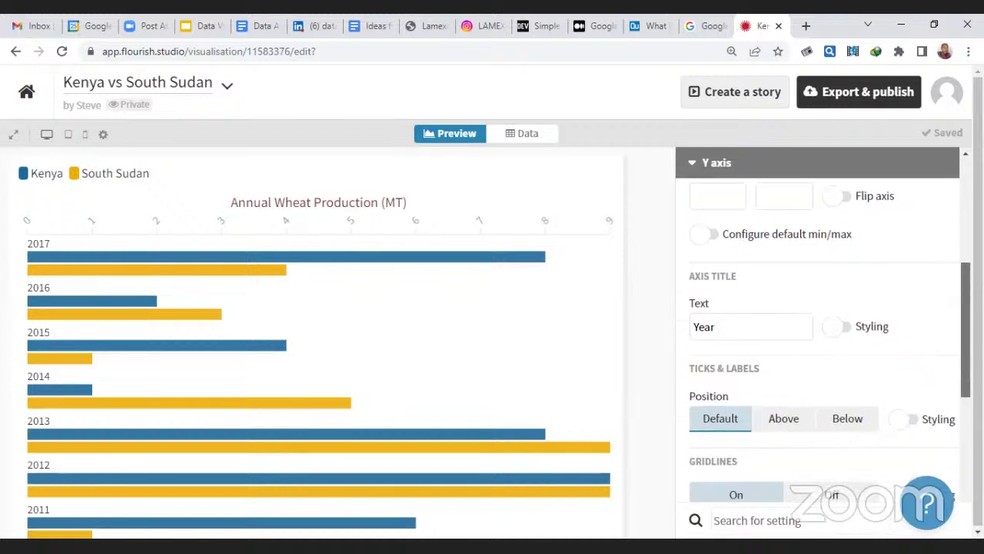
pyautogui.scroll(-1, 863, 345)
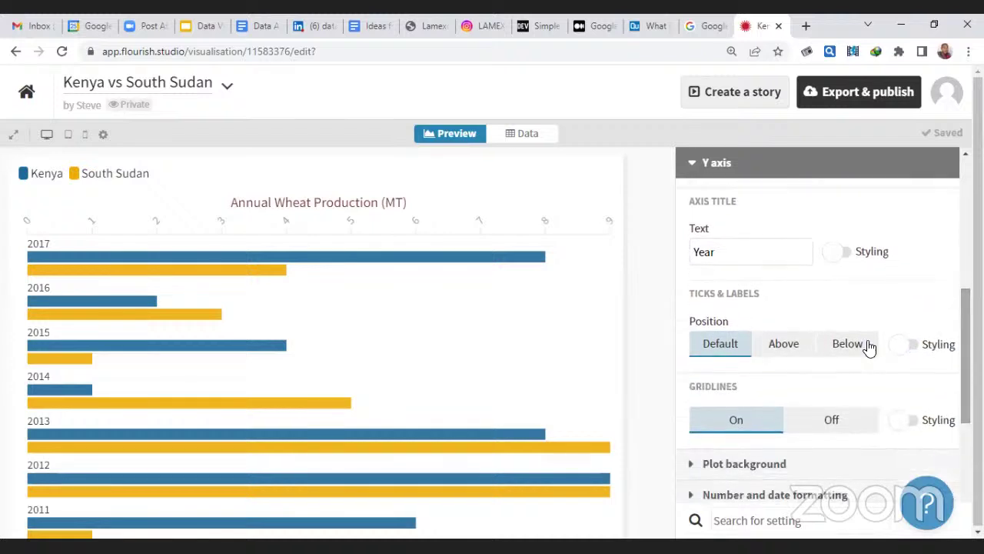
pyautogui.click(782, 345)
pyautogui.click(738, 344)
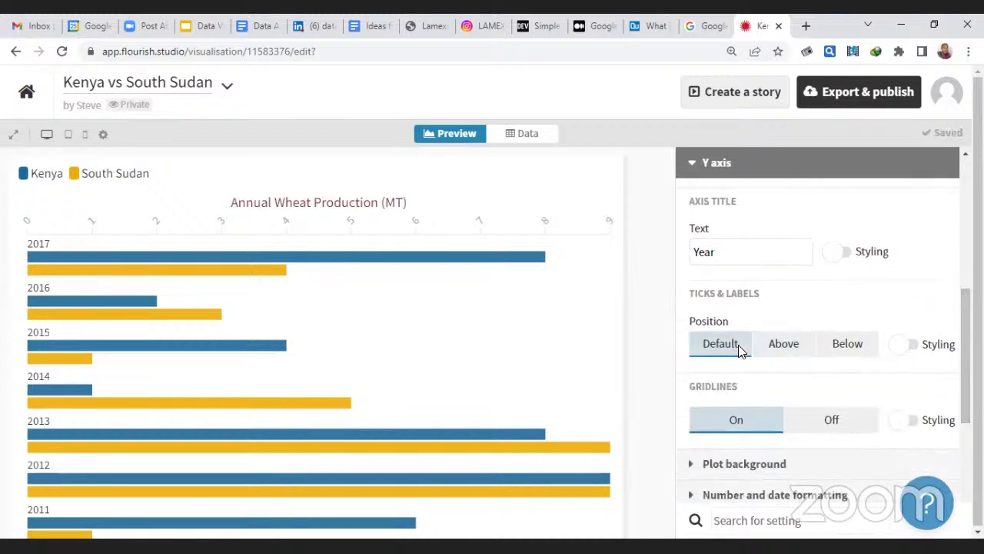
pyautogui.click(859, 346)
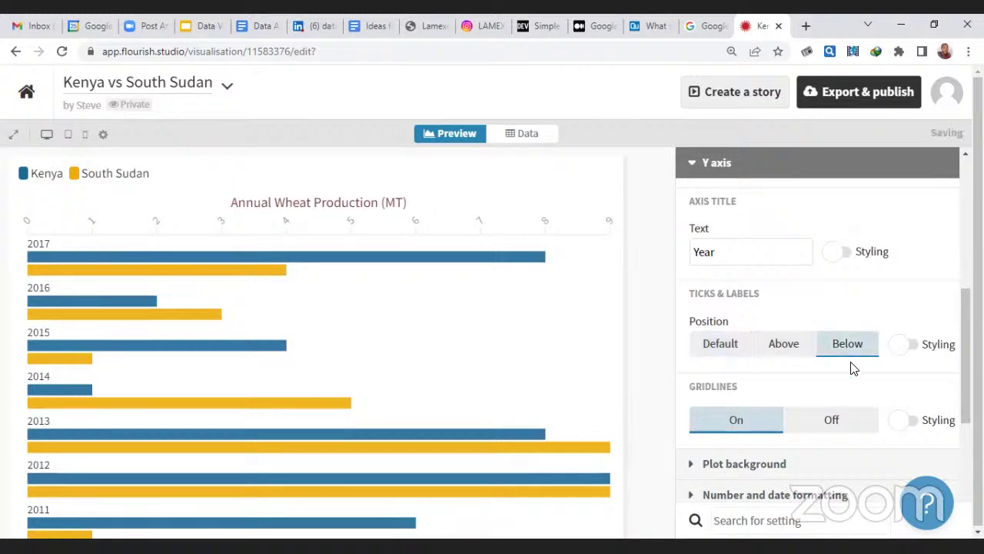
# - Try turning off the Y axis gridlines, turn them on again, and close the Y axis settings
pyautogui.click(830, 423)
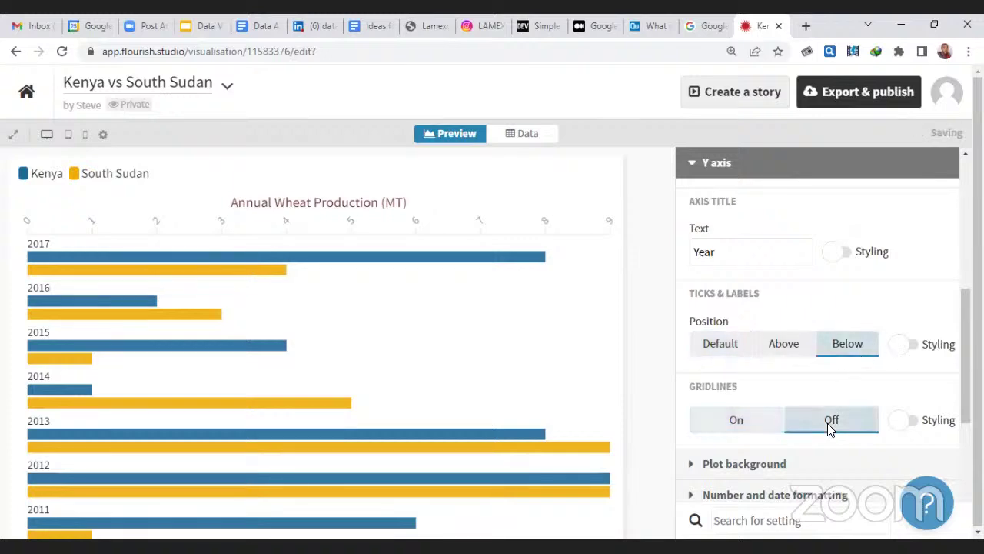
pyautogui.click(742, 423)
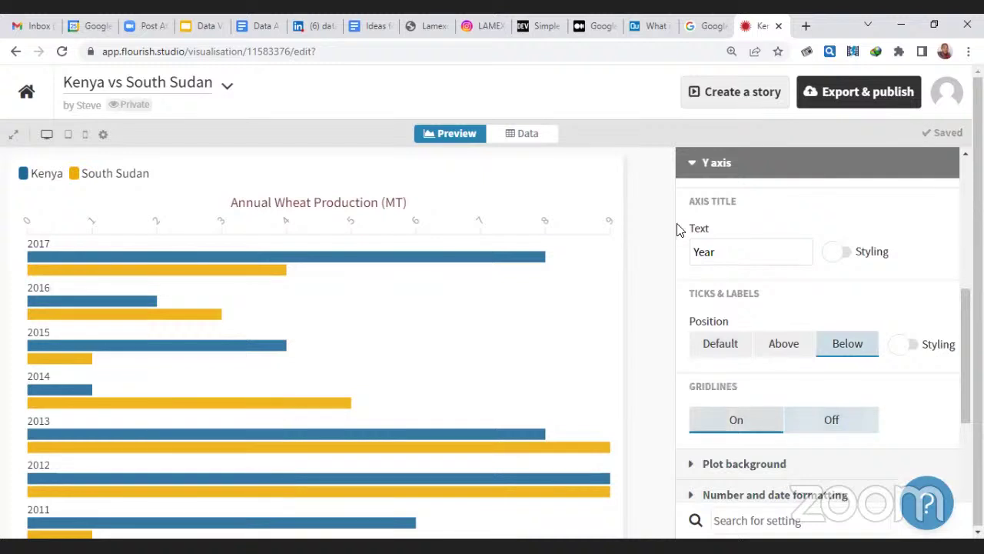
pyautogui.scroll(2, 960, 323)
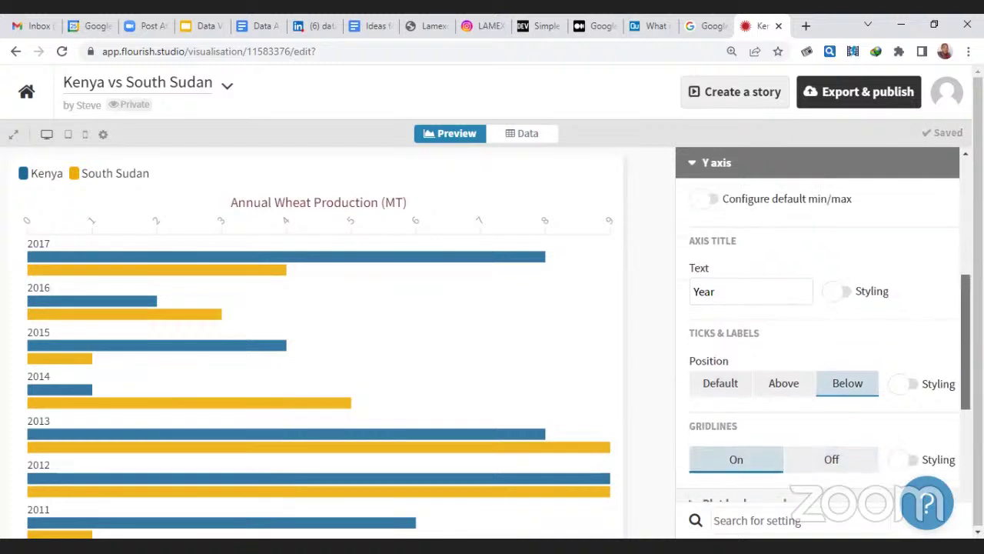
pyautogui.scroll(4, 810, 210)
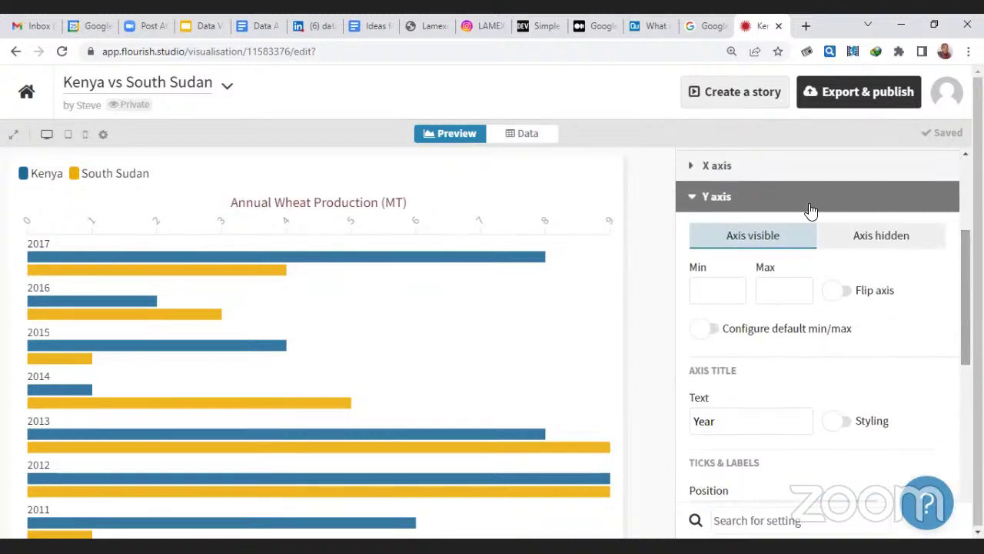
pyautogui.click(810, 208)
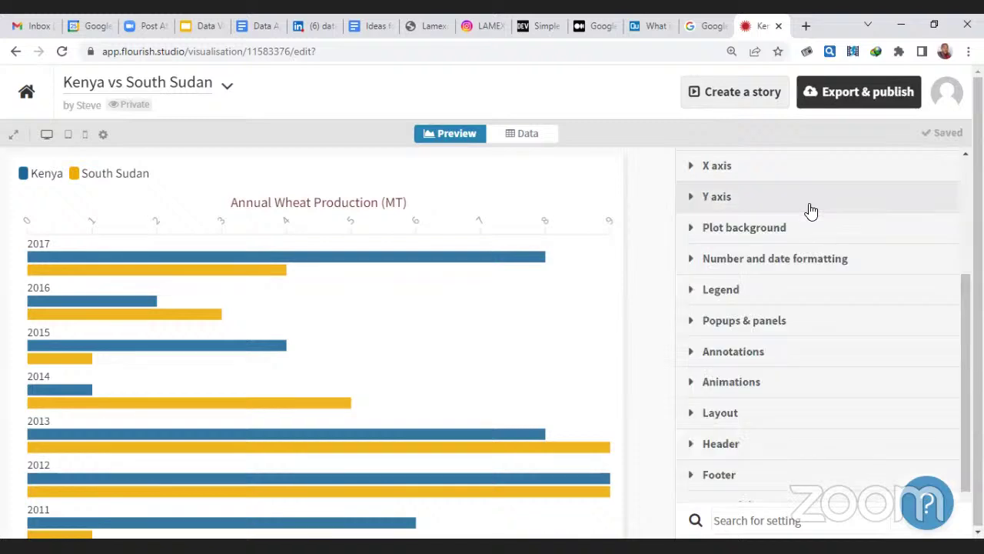
# - Try a background color for the plot, and turn it off again
pyautogui.click(727, 231)
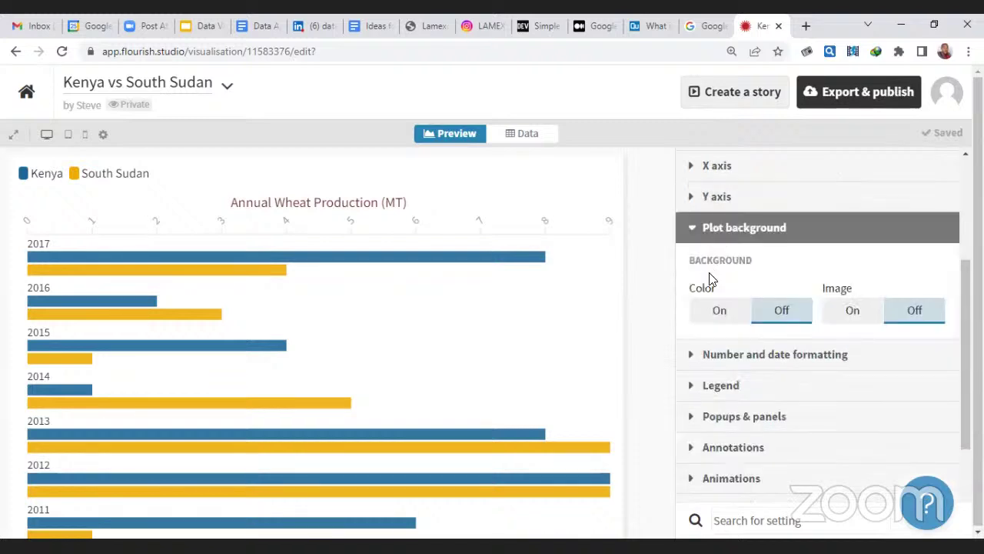
pyautogui.click(697, 307)
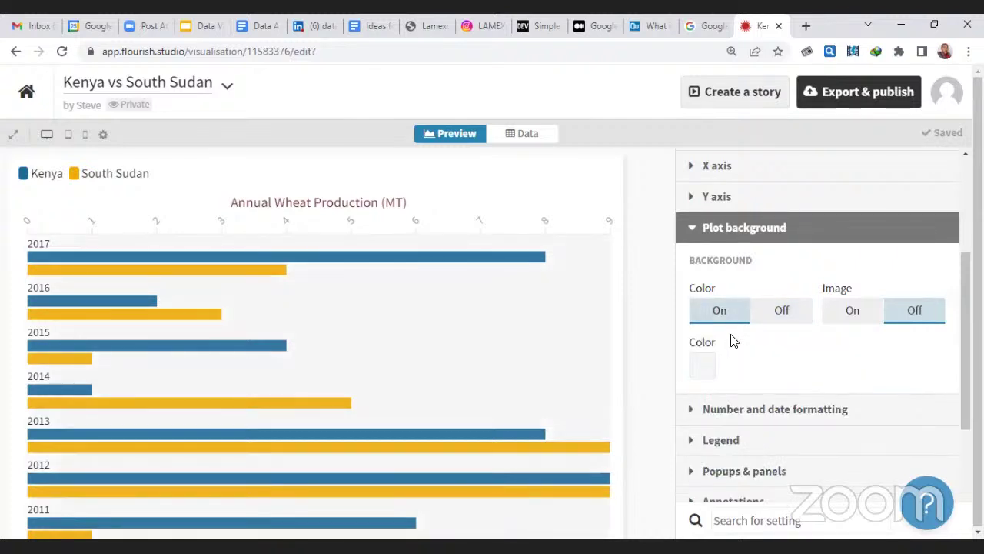
pyautogui.click(783, 309)
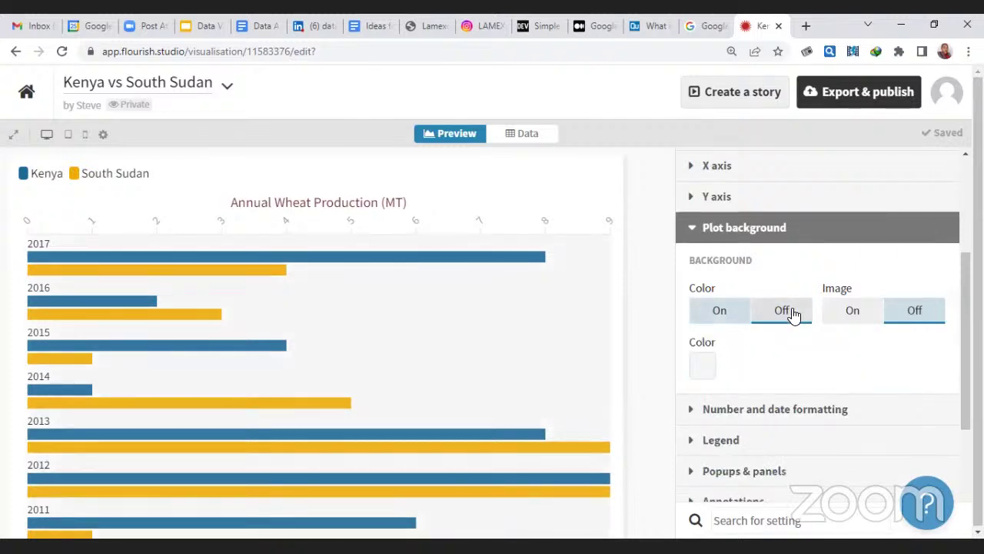
pyautogui.click(735, 232)
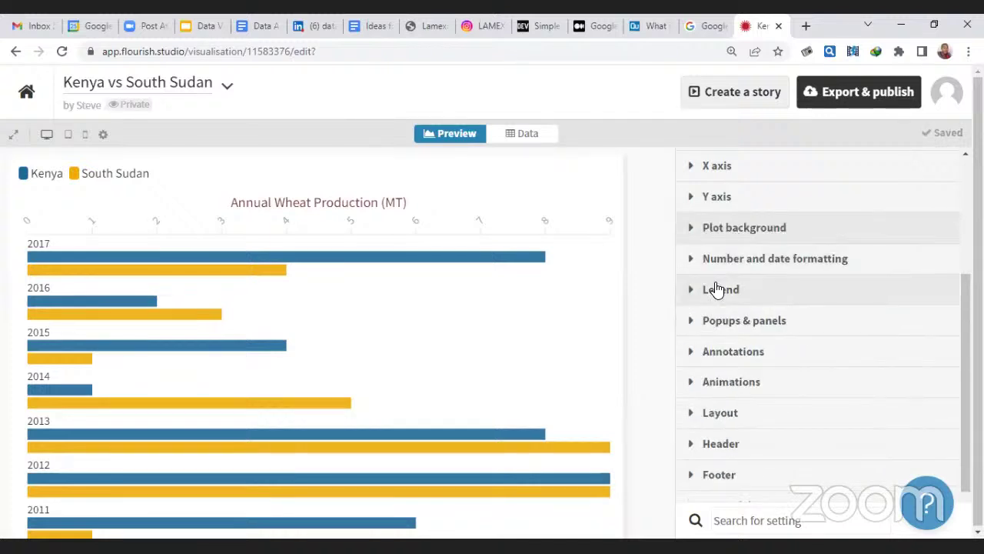
# - Try turning the chart legend off, and set the legend mode to On
pyautogui.click(715, 289)
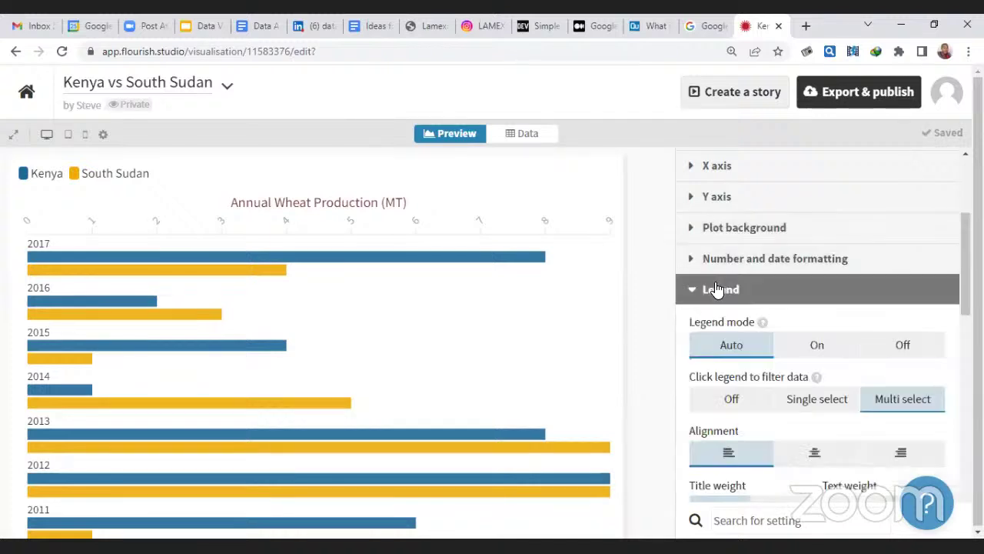
pyautogui.click(884, 344)
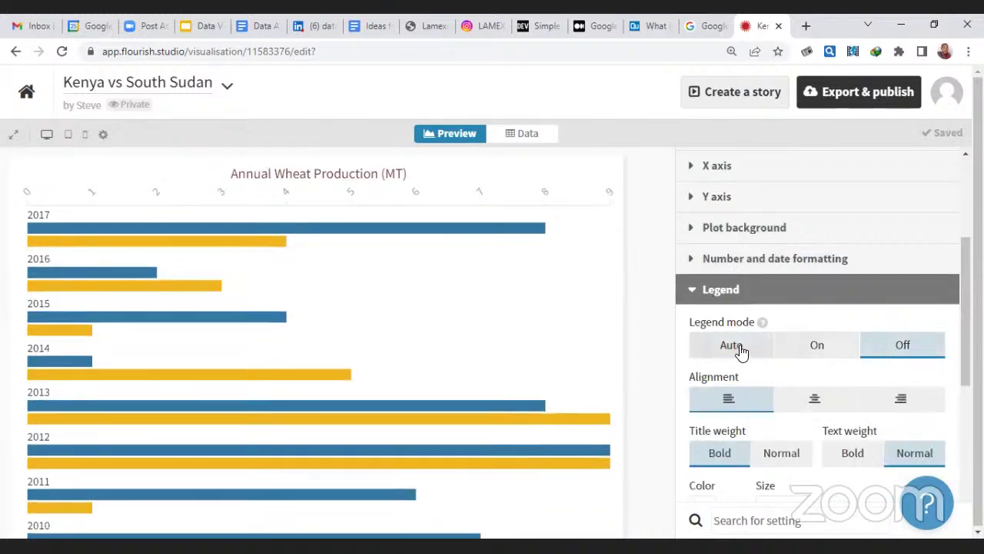
pyautogui.click(799, 345)
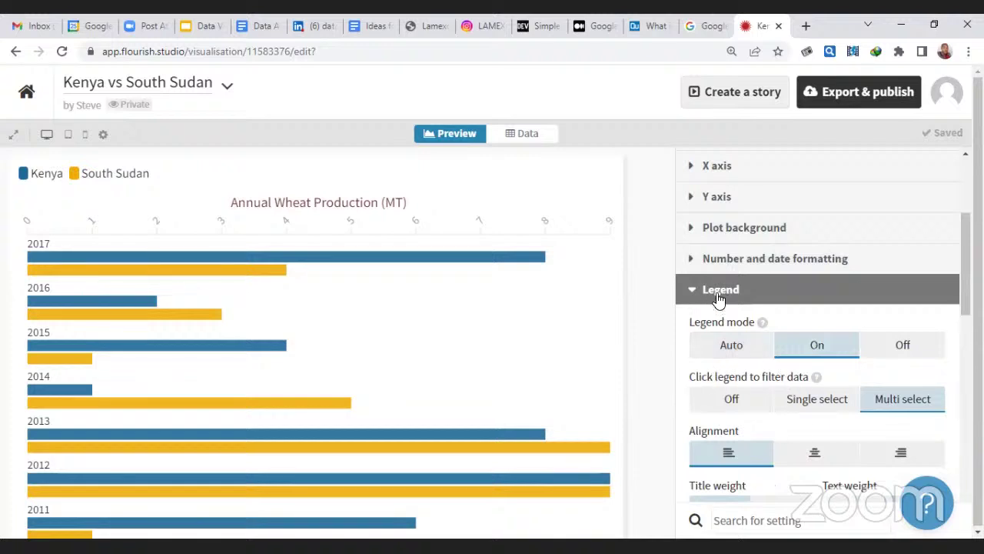
# - Try center and right alignment for the legend, restore left alignment, and close the legend settings
pyautogui.click(807, 460)
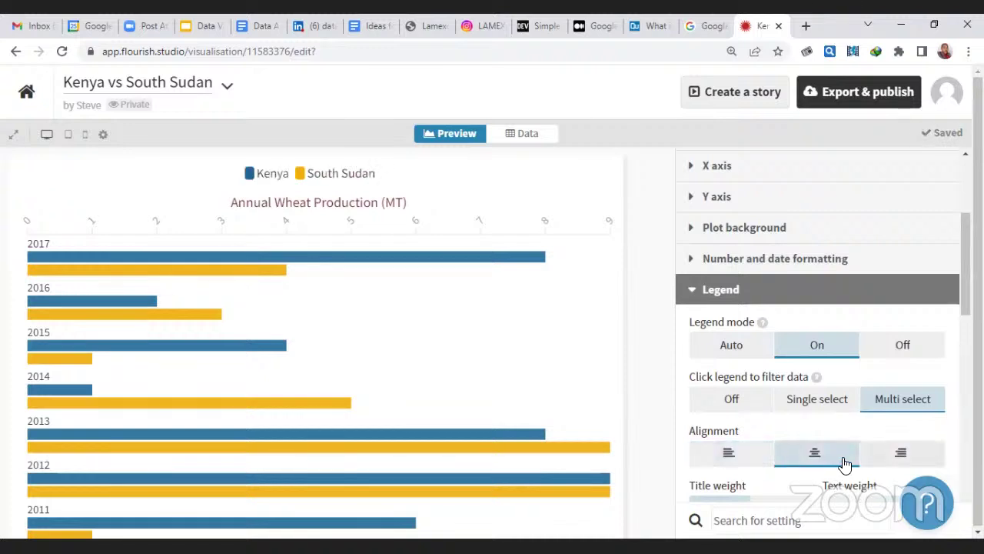
pyautogui.click(729, 453)
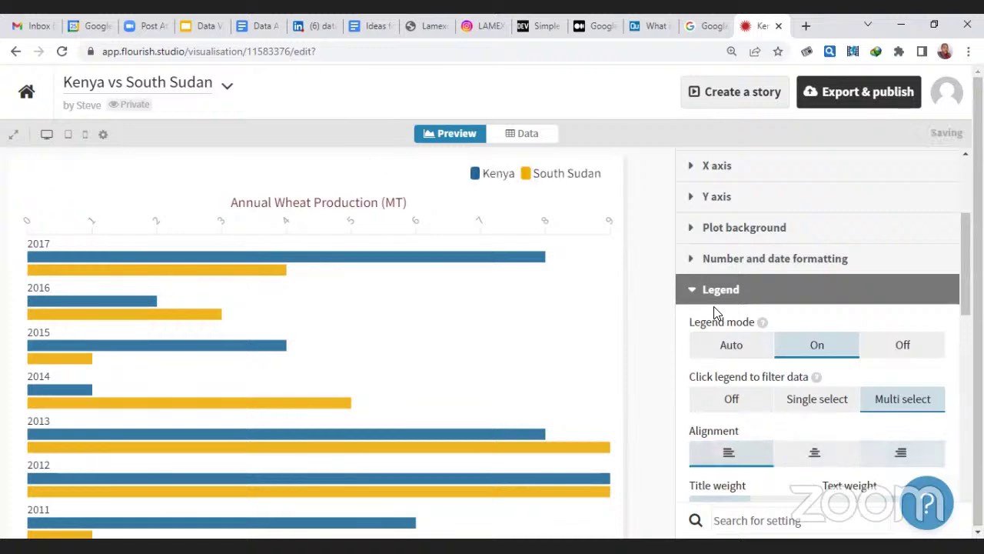
pyautogui.click(902, 289)
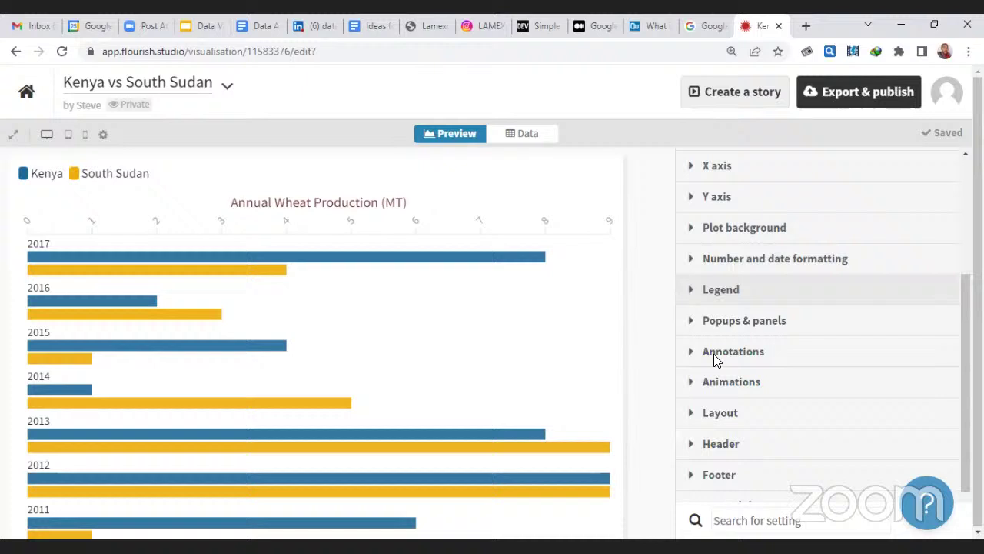
# - Add the header title "Wheat Production" to the chart
pyautogui.click(725, 454)
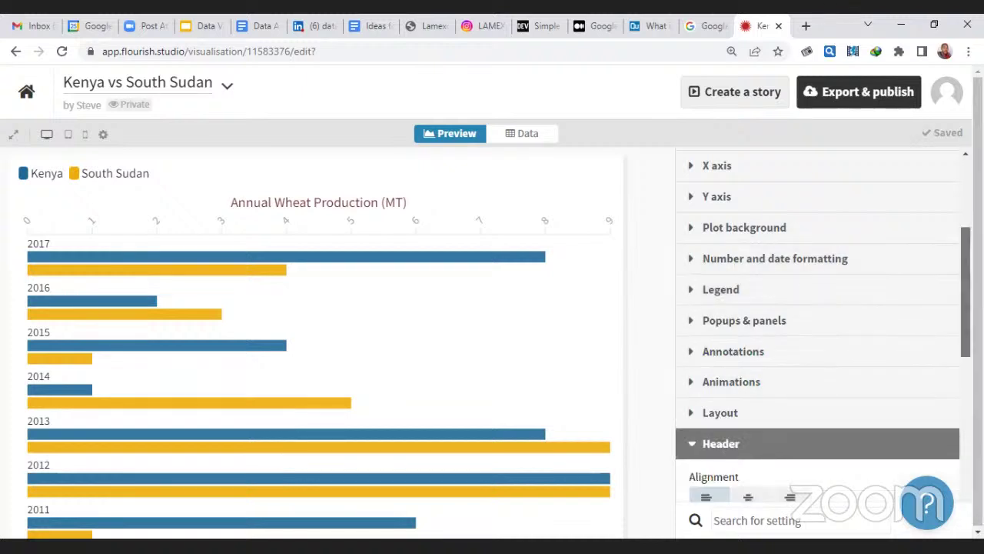
pyautogui.click(818, 329)
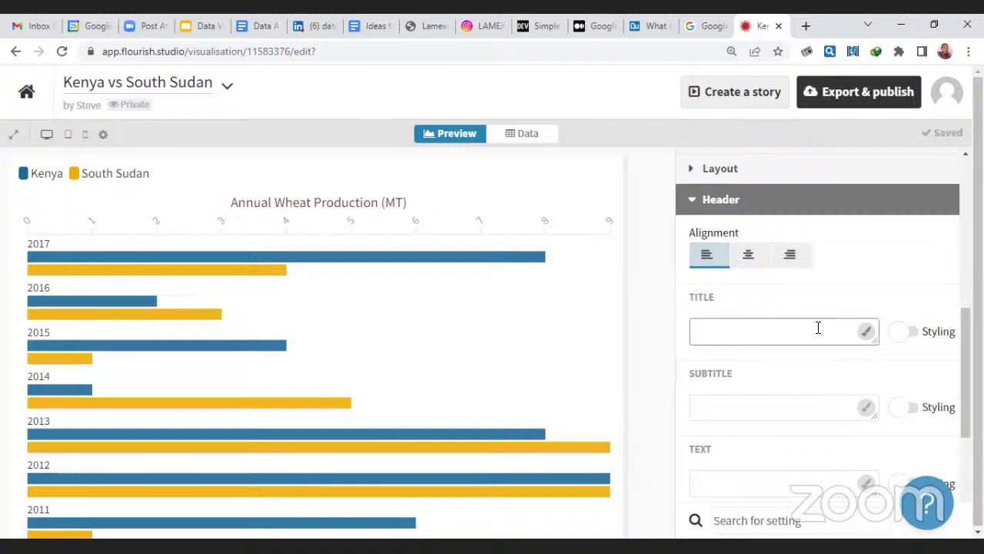
pyautogui.write('Wheat Prduction')
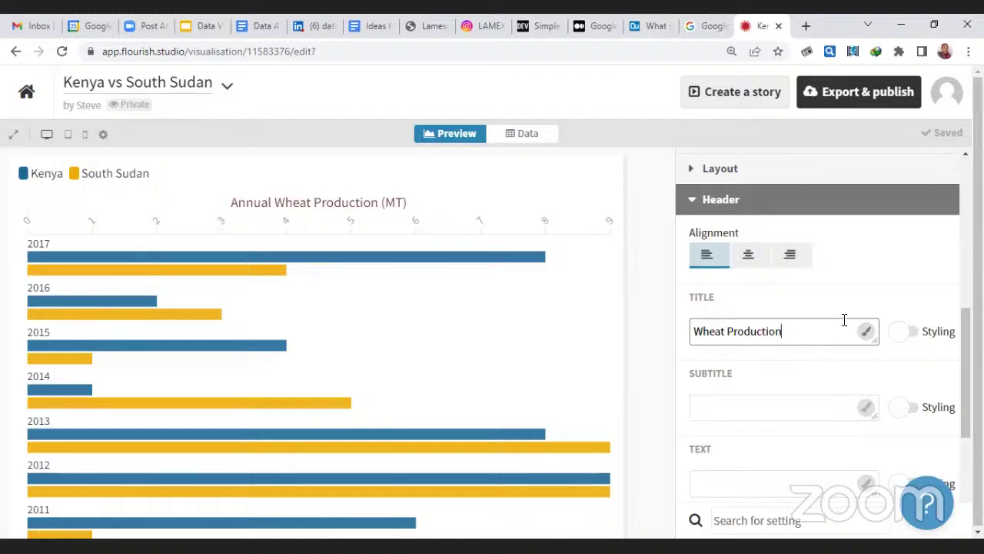
pyautogui.click(795, 361)
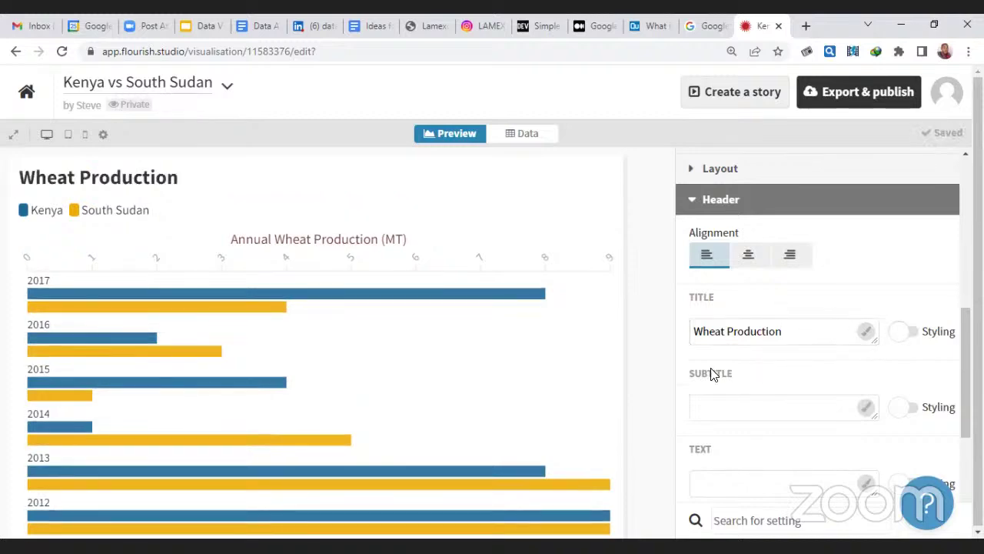
# - Try center and right alignment for the header, restore left alignment, and close the header settings
pyautogui.click(721, 405)
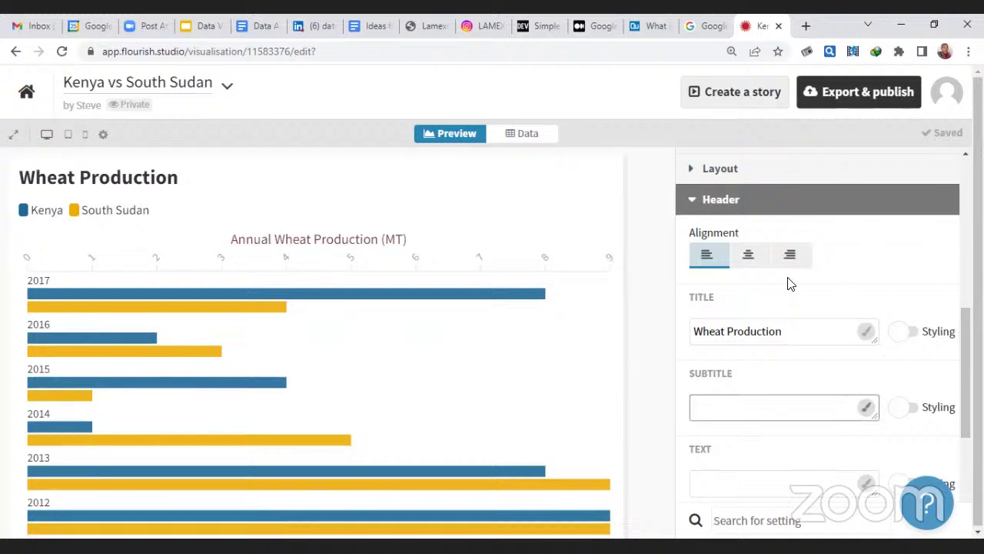
pyautogui.click(748, 256)
pyautogui.click(789, 256)
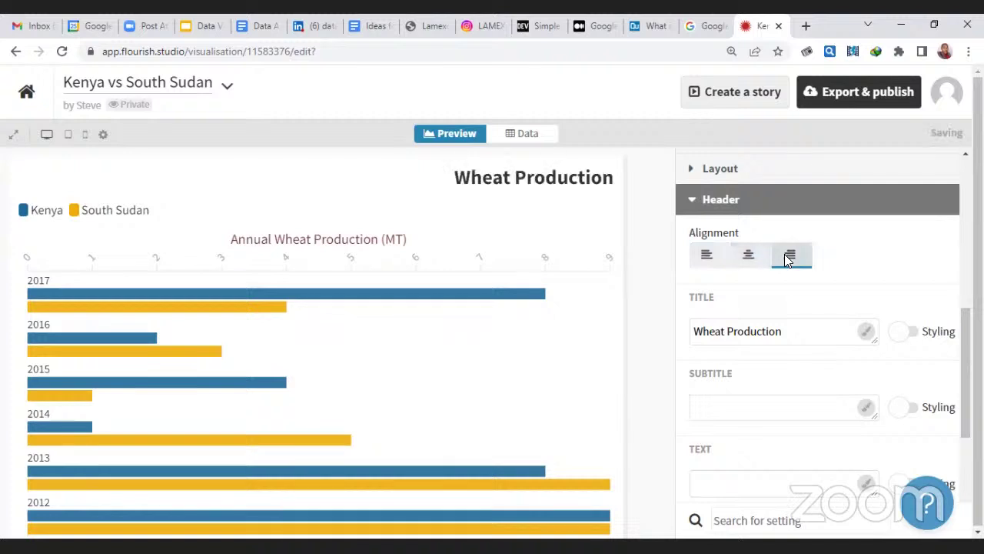
pyautogui.click(705, 256)
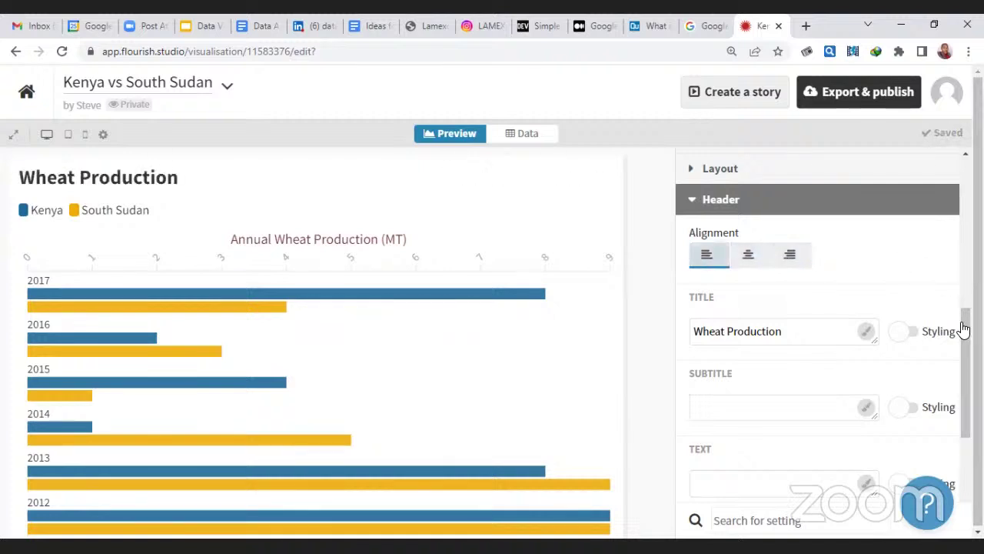
pyautogui.scroll(-1, 686, 237)
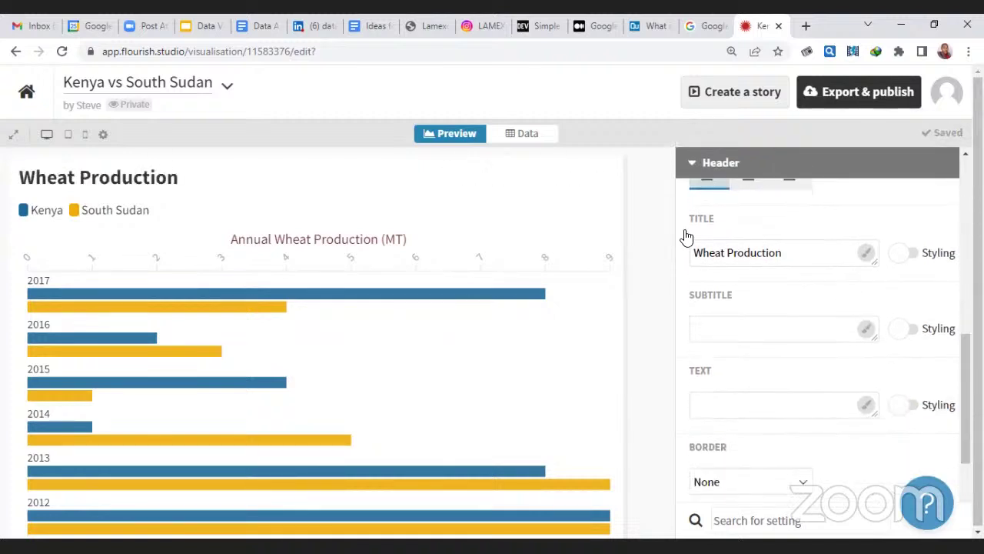
pyautogui.click(721, 163)
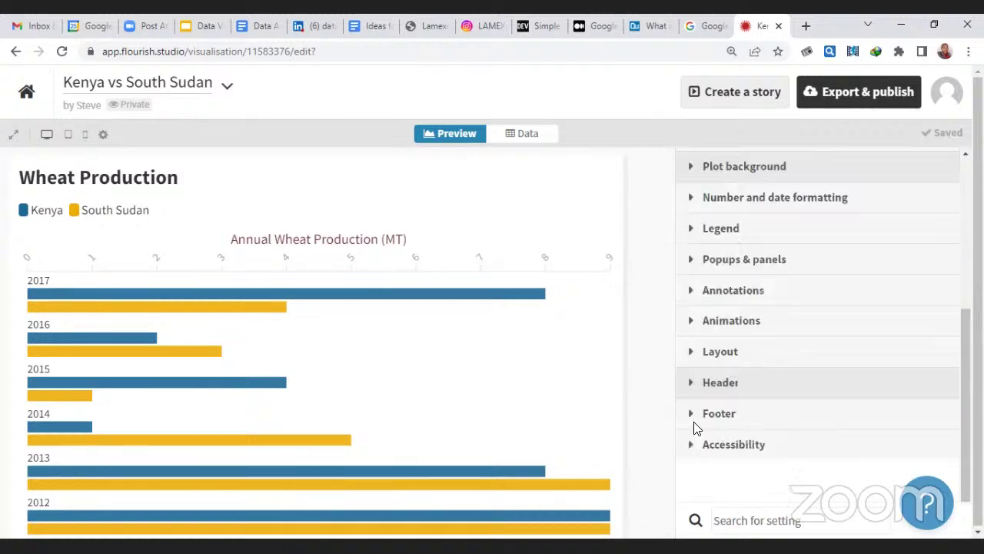
# - Examine the footer's alignment, style and source settings, and close them
pyautogui.click(727, 416)
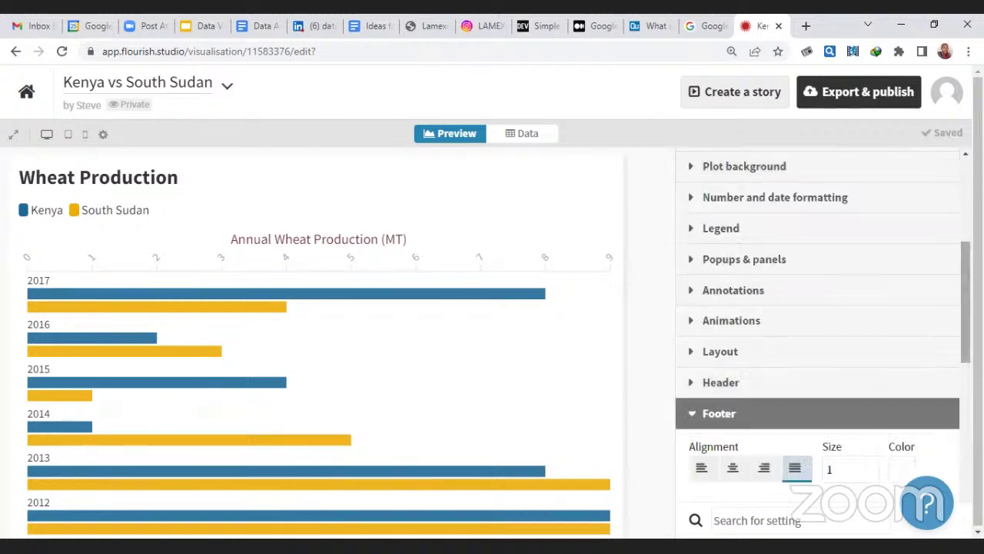
pyautogui.scroll(-3, 817, 345)
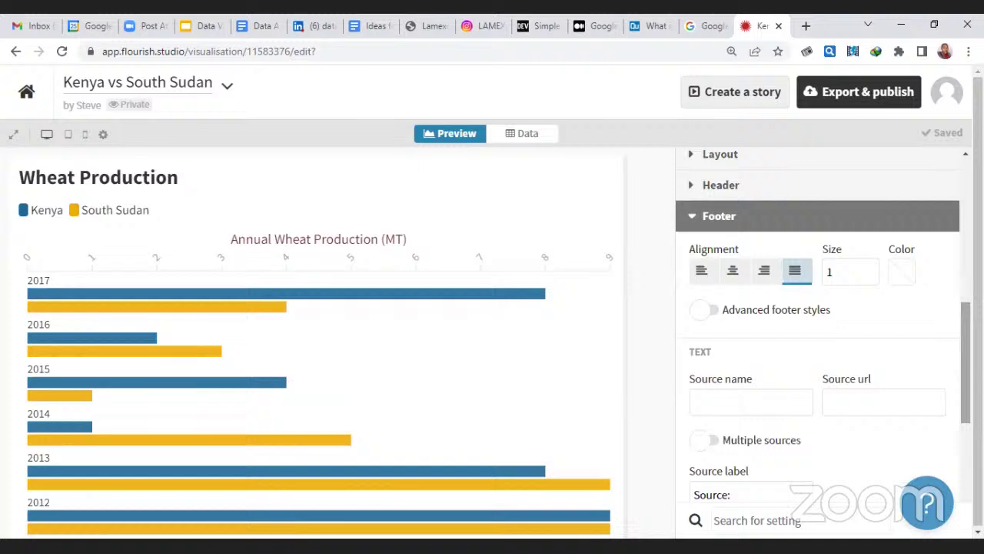
pyautogui.click(795, 205)
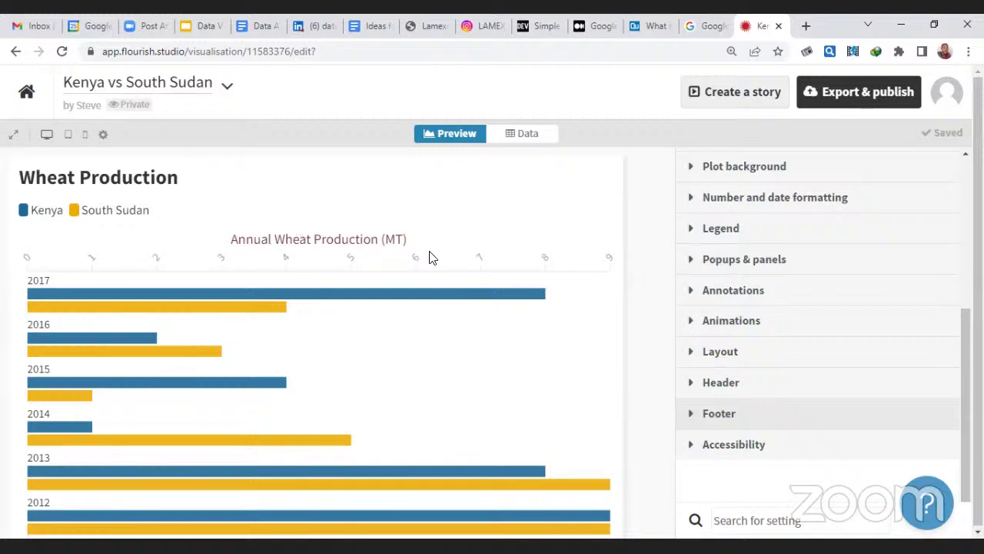
# - Download a snapshot image of the chart in PNG format
pyautogui.moveTo(332, 303)
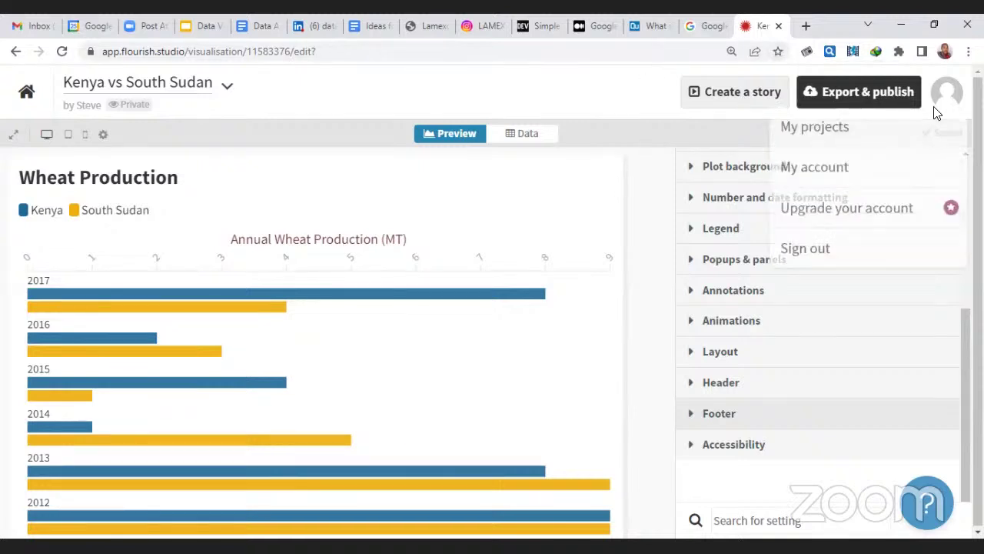
pyautogui.click(828, 90)
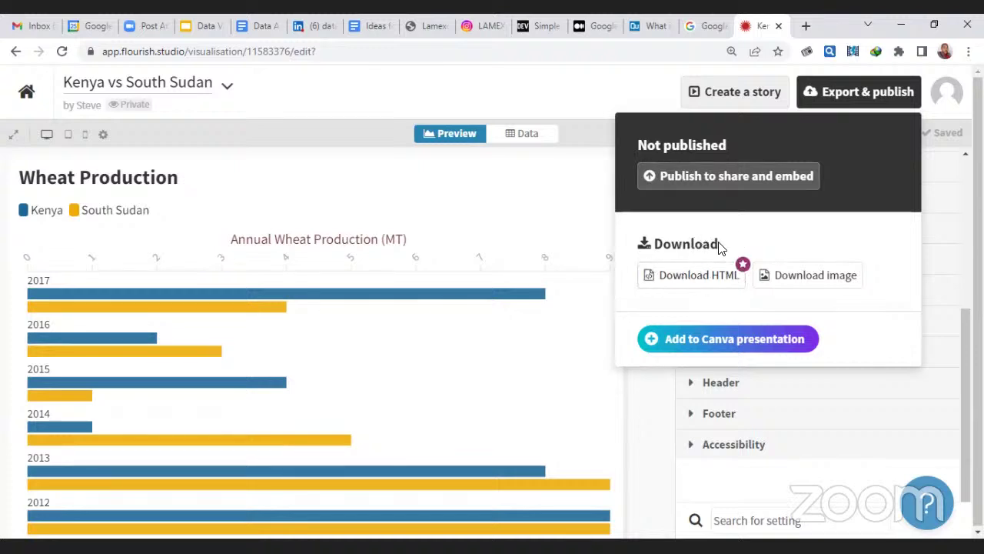
pyautogui.click(778, 279)
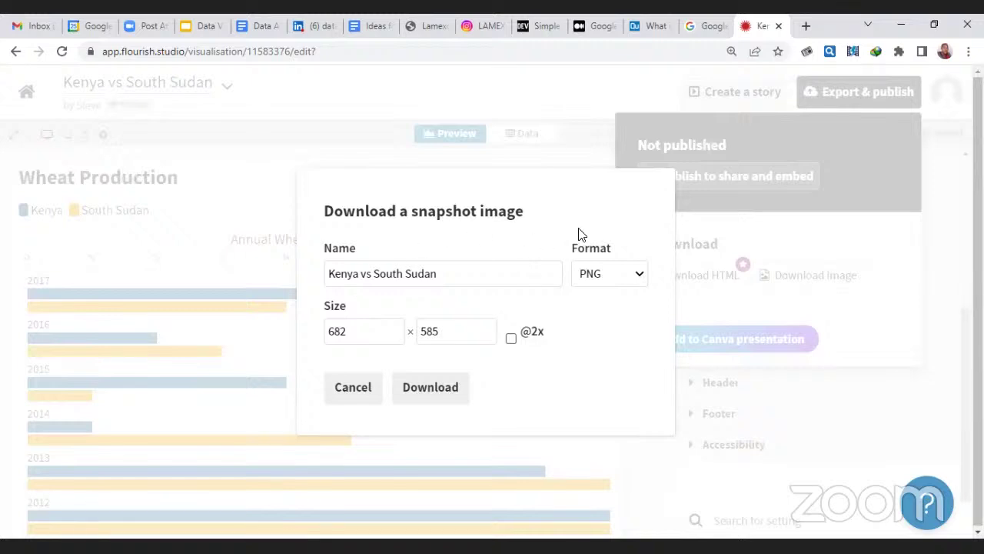
pyautogui.click(636, 279)
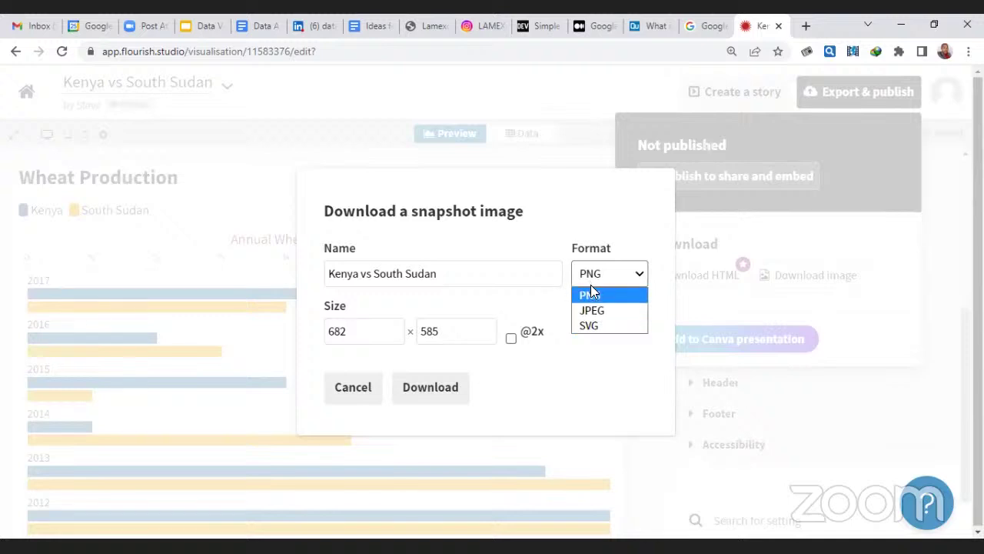
pyautogui.click(591, 294)
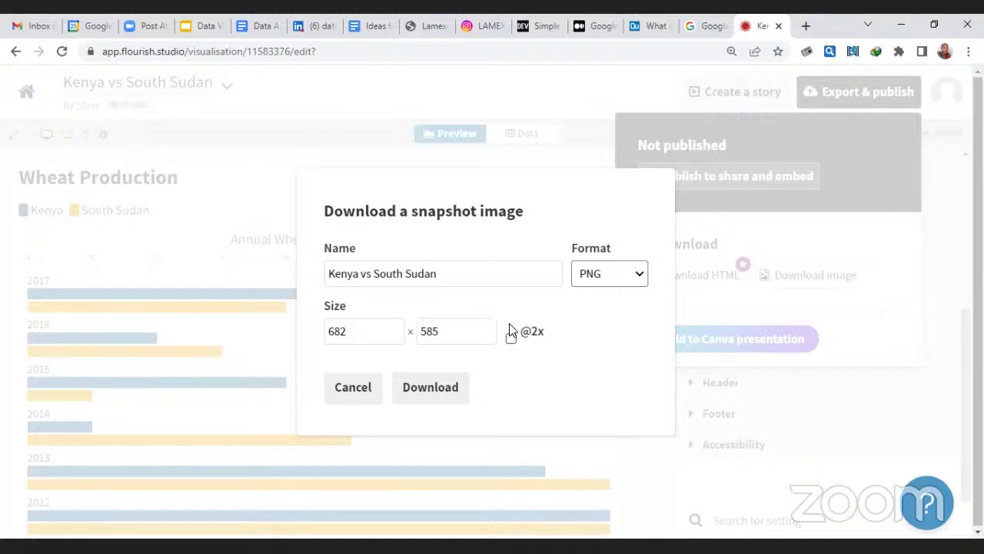
pyautogui.click(410, 393)
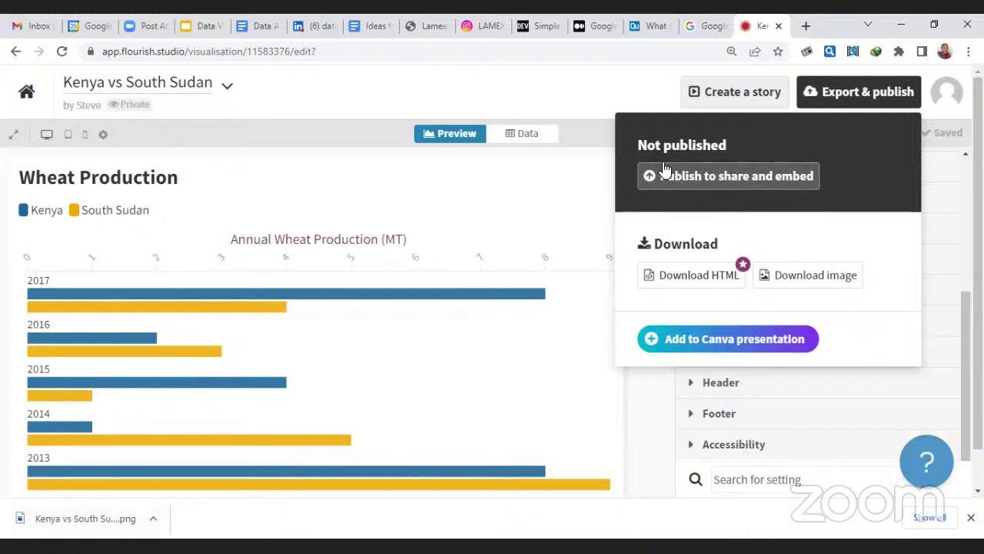
# - Publish the visualisation to share and embed, allowing anyone to duplicate the project and data
pyautogui.click(718, 175)
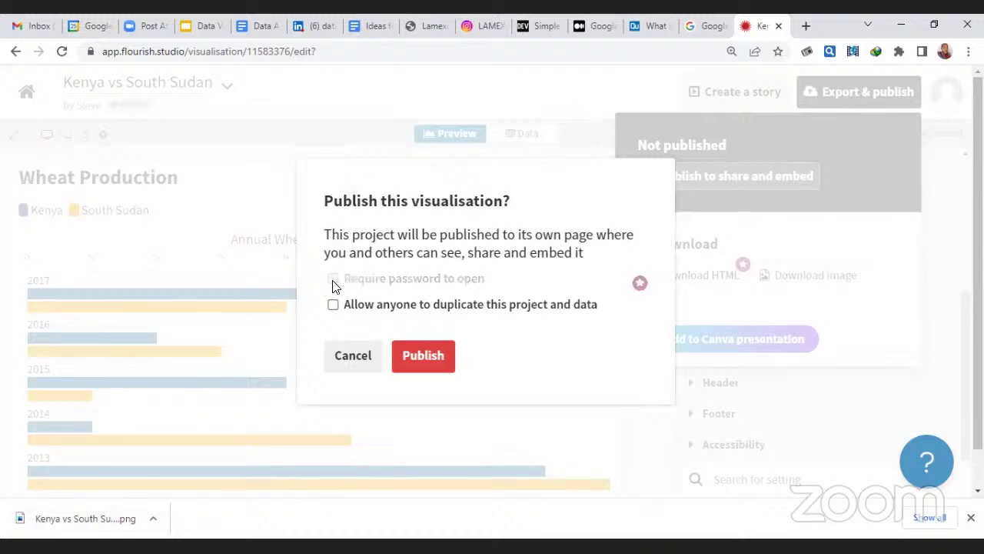
pyautogui.moveTo(357, 305); pyautogui.dragTo(414, 310)
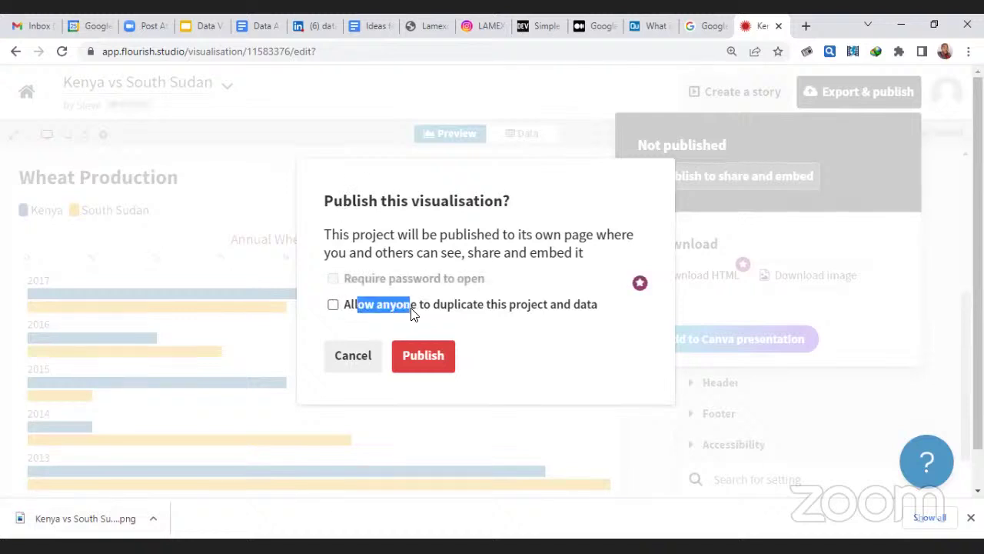
pyautogui.click(414, 311)
pyautogui.click(333, 305)
pyautogui.click(422, 367)
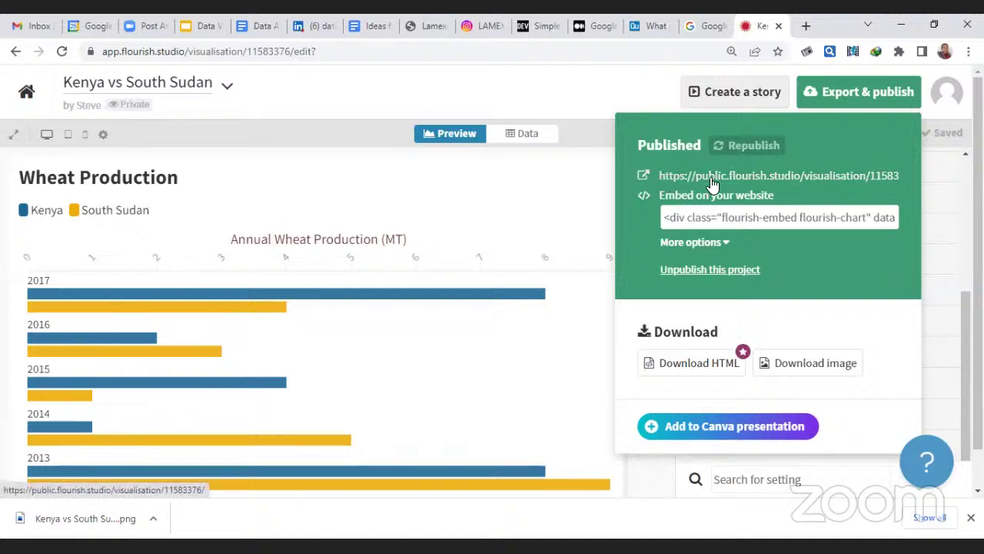
# - Open the public link of the published chart and look over the whole page
pyautogui.click(820, 178)
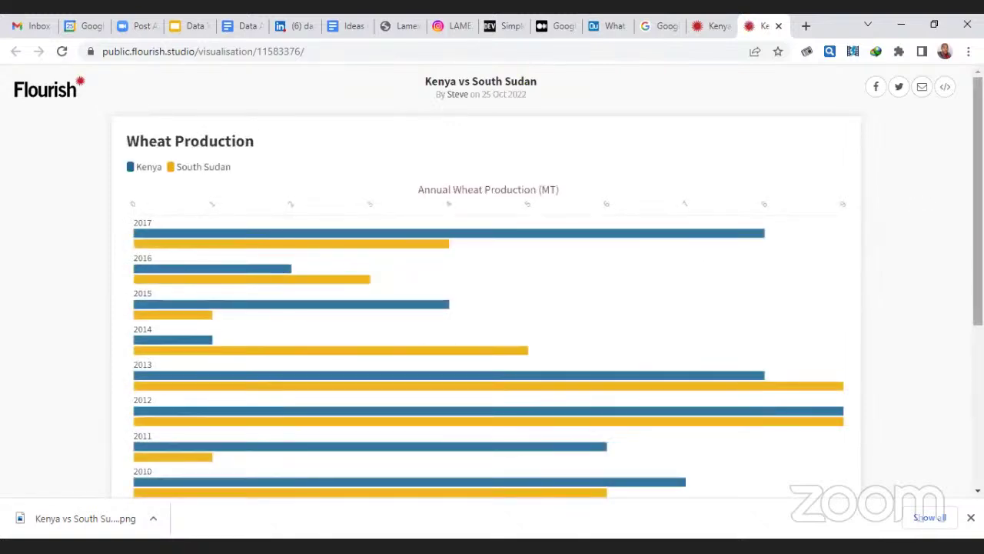
pyautogui.scroll(-3, 492, 308)
pyautogui.scroll(3, 492, 307)
pyautogui.scroll(-2, 978, 200)
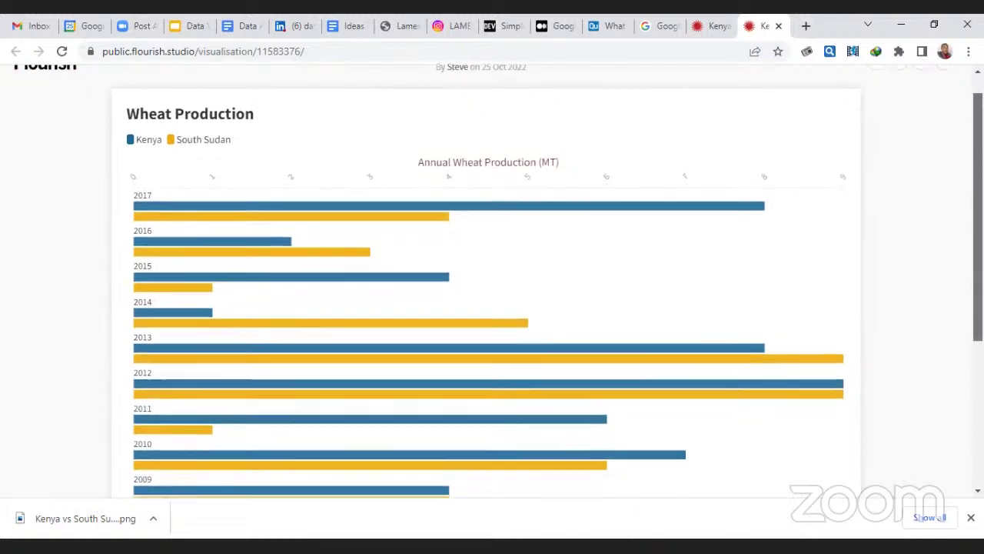
pyautogui.scroll(-2, 492, 277)
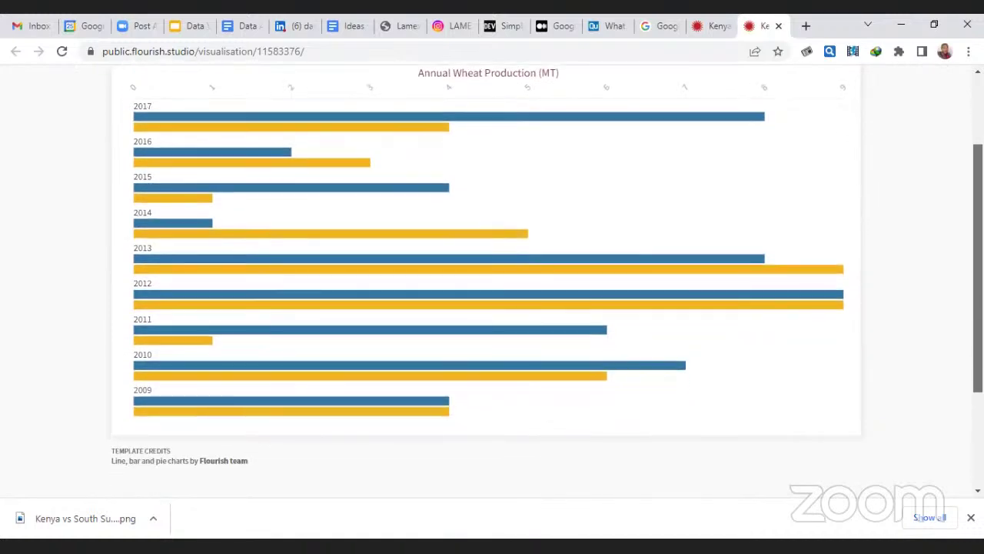
pyautogui.scroll(3, 914, 177)
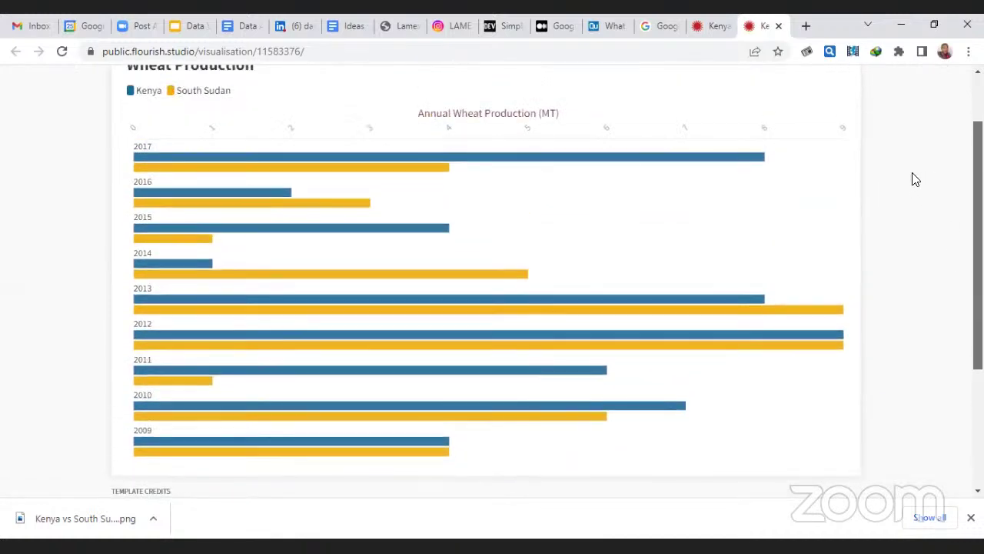
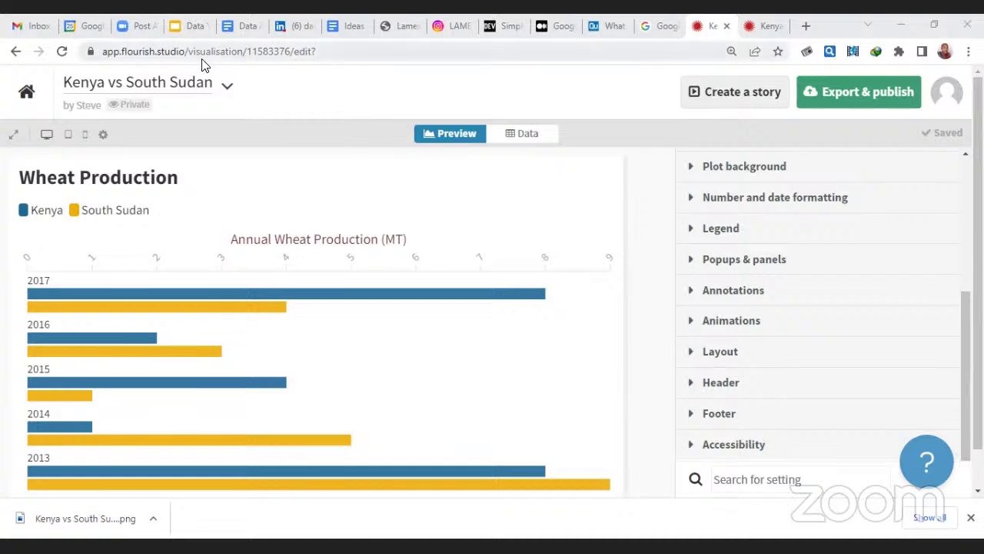
pyautogui.click(336, 52)
pyautogui.click(337, 52)
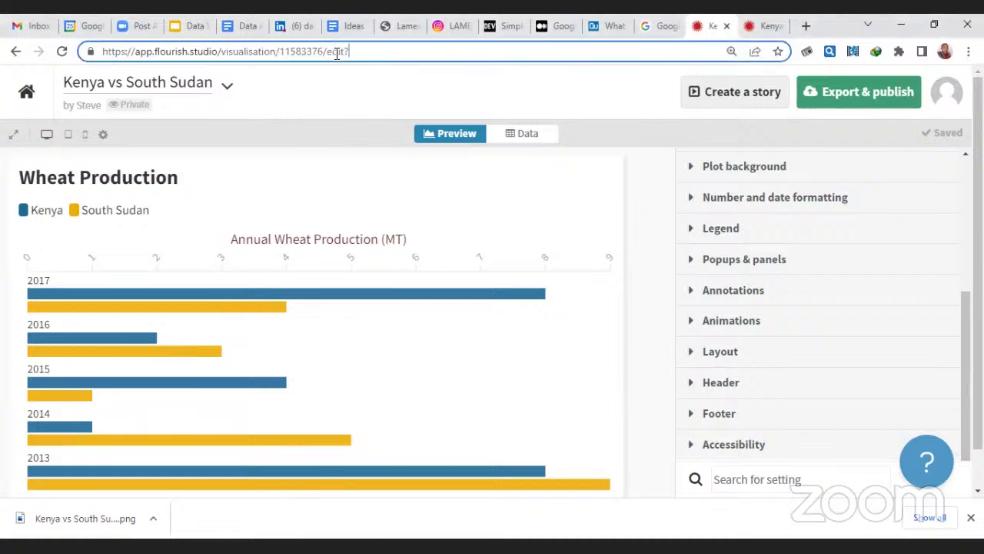
pyautogui.press('BackSpace')
pyautogui.press('BackSpace')
pyautogui.press('BackSpace')
pyautogui.press('BackSpace')
pyautogui.press('BackSpace')
pyautogui.press('BackSpace')
pyautogui.press('BackSpace')
pyautogui.press('BackSpace')
pyautogui.press('BackSpace')
pyautogui.press('BackSpace')
pyautogui.press('BackSpace')
pyautogui.press('BackSpace')
pyautogui.press('BackSpace')
pyautogui.press('BackSpace')
pyautogui.press('BackSpace')
pyautogui.press('BackSpace')
pyautogui.press('BackSpace')
pyautogui.press('BackSpace')
pyautogui.press('BackSpace')
pyautogui.press('BackSpace')
pyautogui.press('BackSpace')
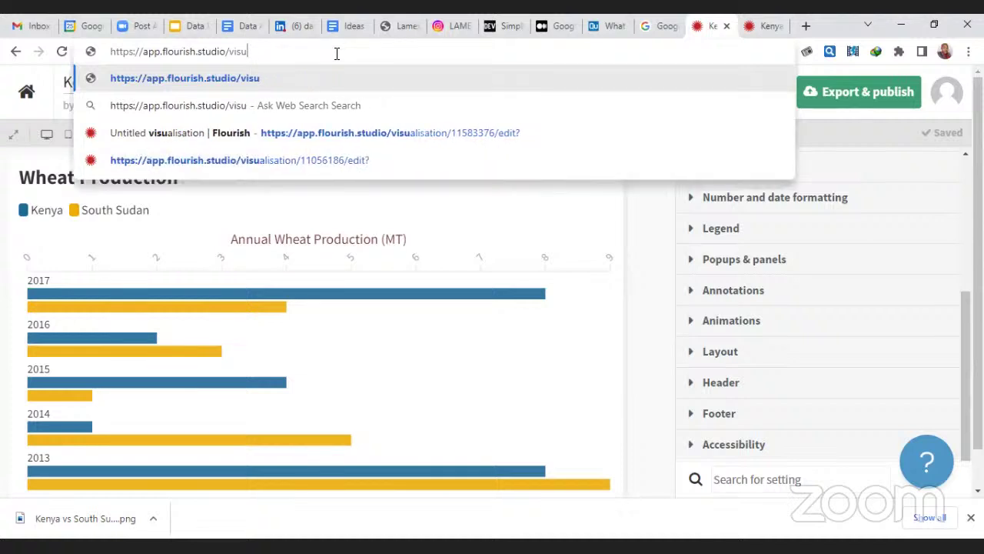
pyautogui.press('BackSpace')
pyautogui.press('BackSpace')
pyautogui.press('BackSpace')
pyautogui.press('BackSpace')
pyautogui.press('BackSpace')
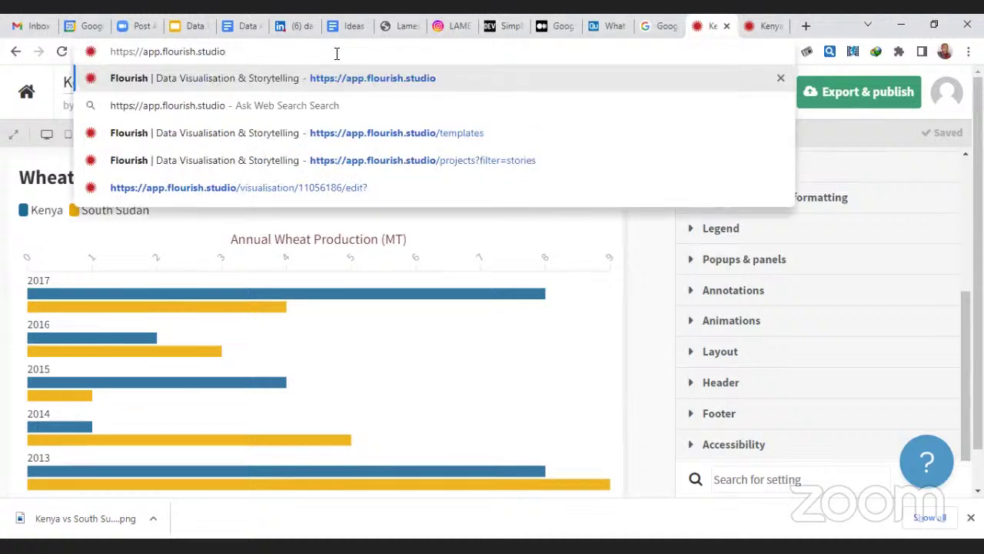
pyautogui.press('Return')
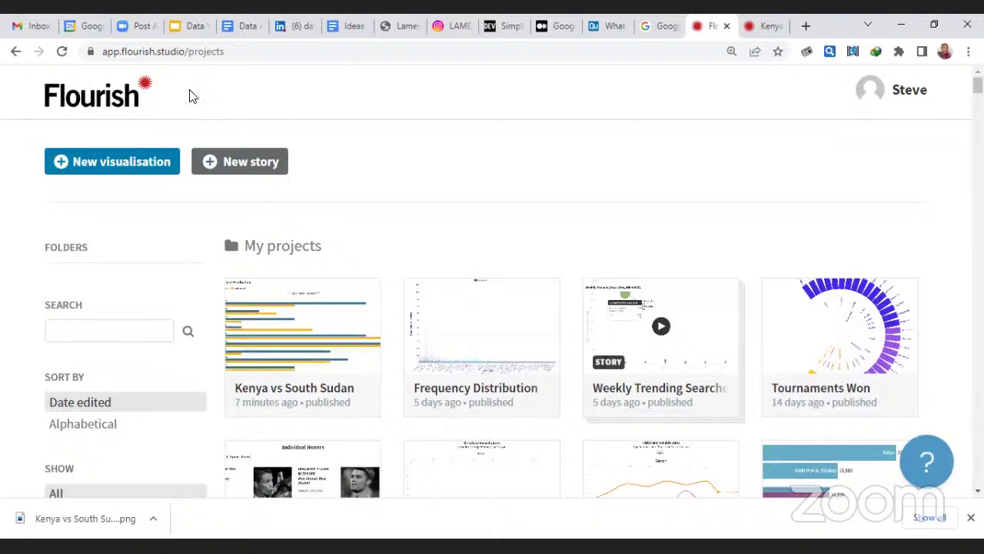
# - Start a new visualisation and browse the featured chart and map templates
pyautogui.click(118, 171)
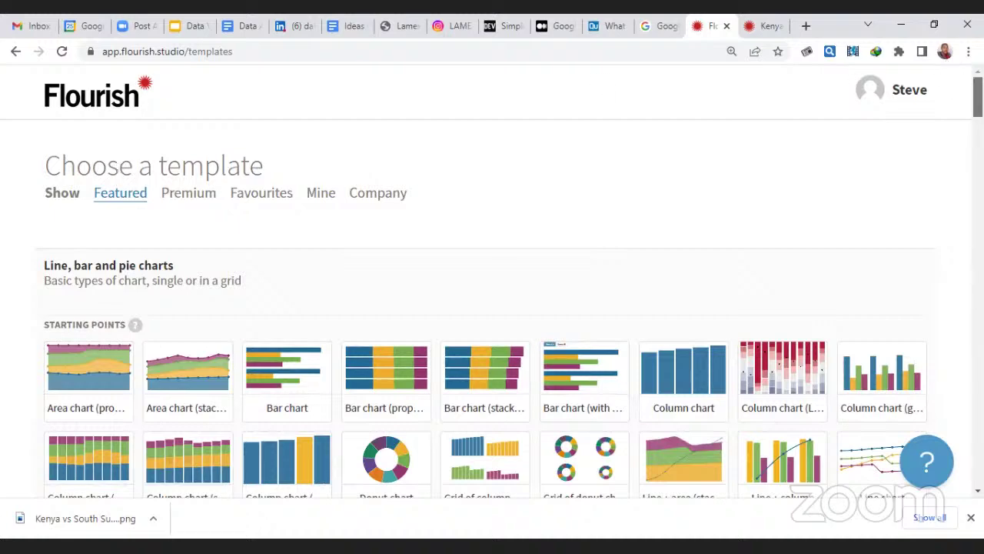
pyautogui.scroll(-10, 492, 308)
pyautogui.scroll(10, 492, 307)
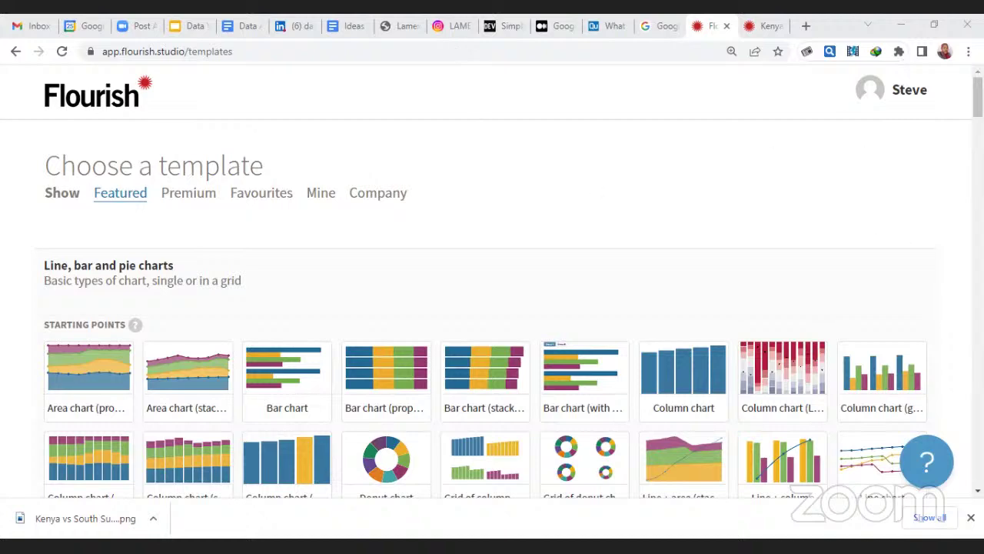
pyautogui.scroll(-10, 644, 166)
pyautogui.scroll(10, 644, 167)
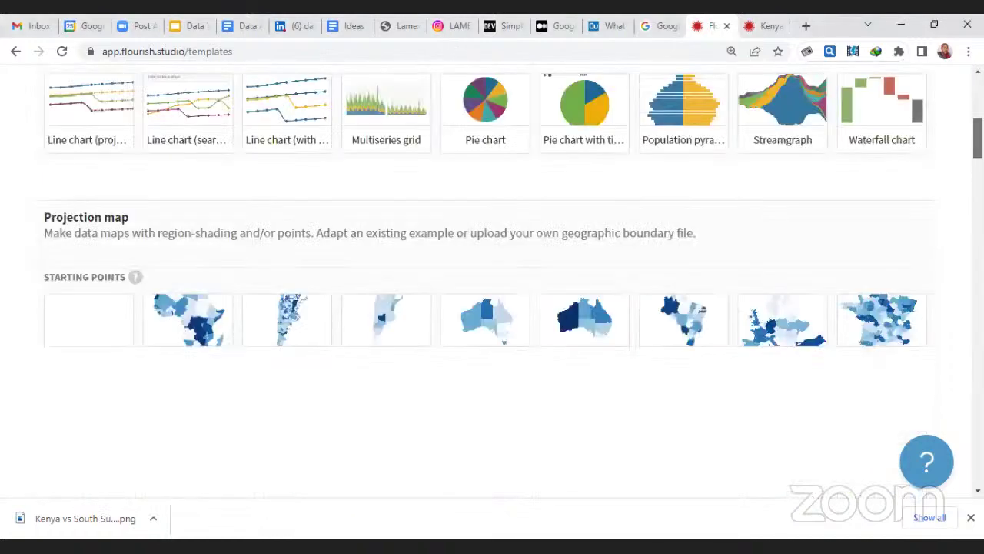